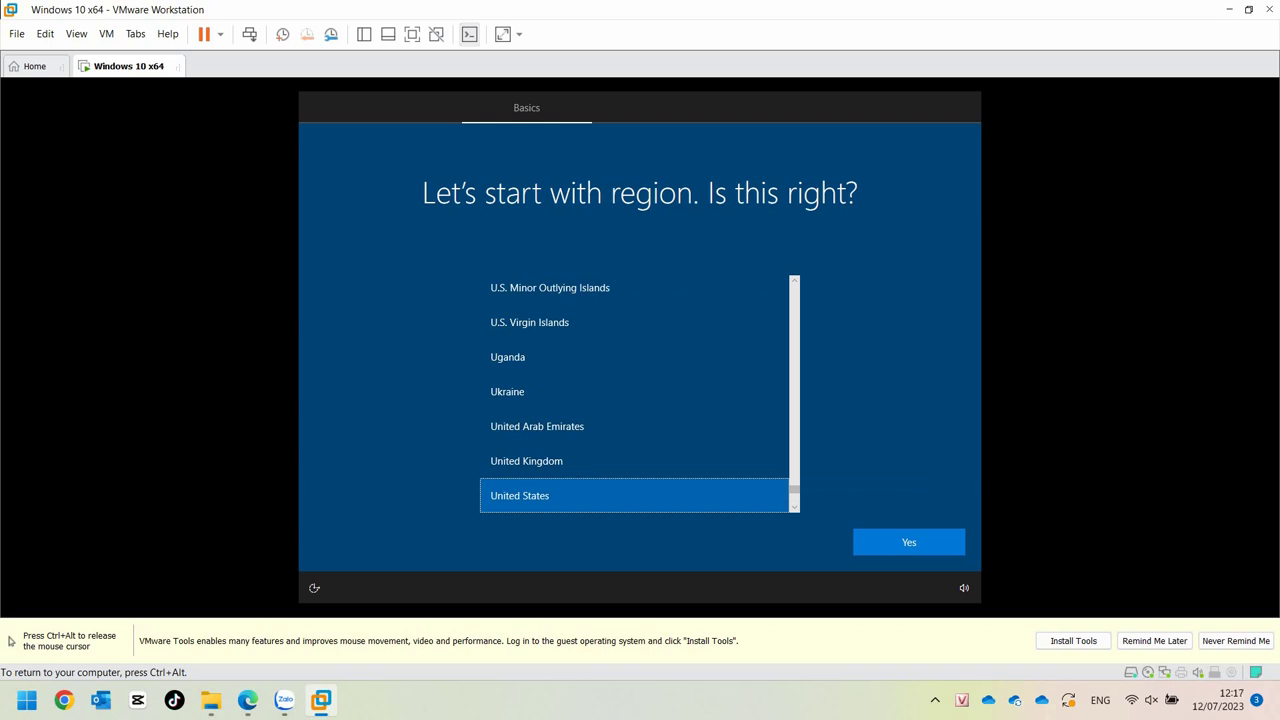
- Confirm United States as the region and the suggested keyboard layout, and skip a second layout
click(909, 542)
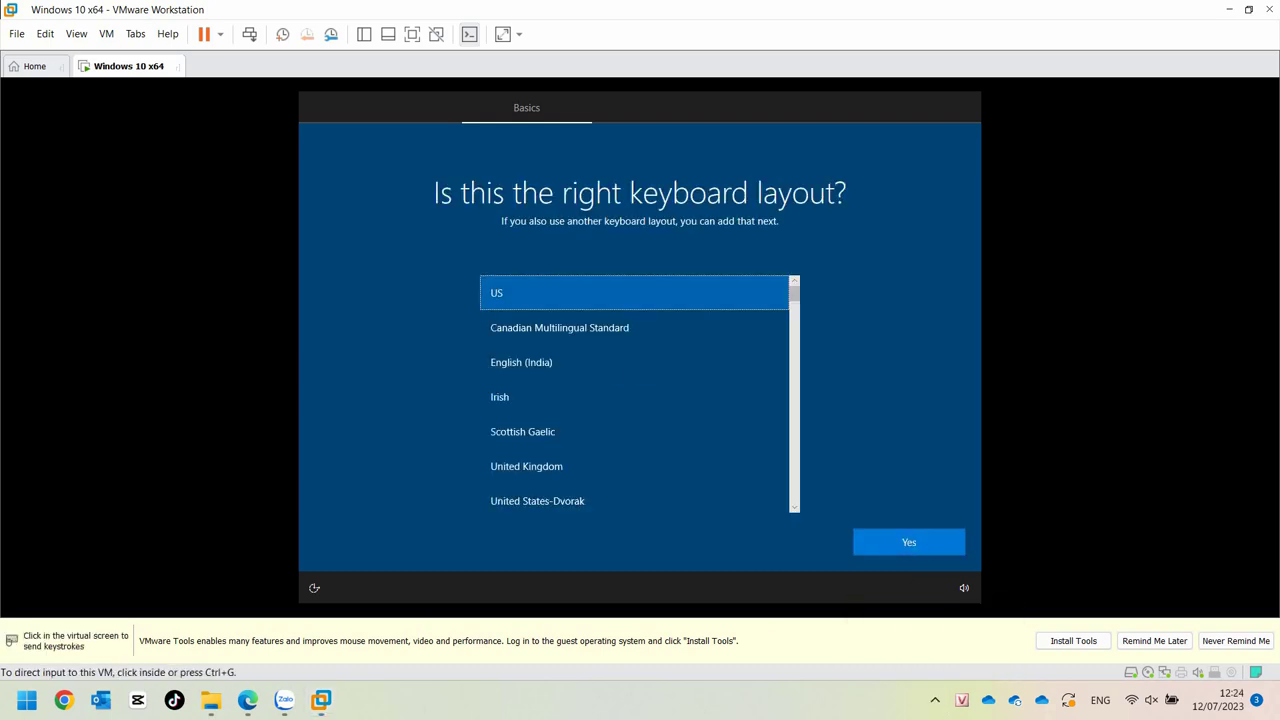
click(909, 541)
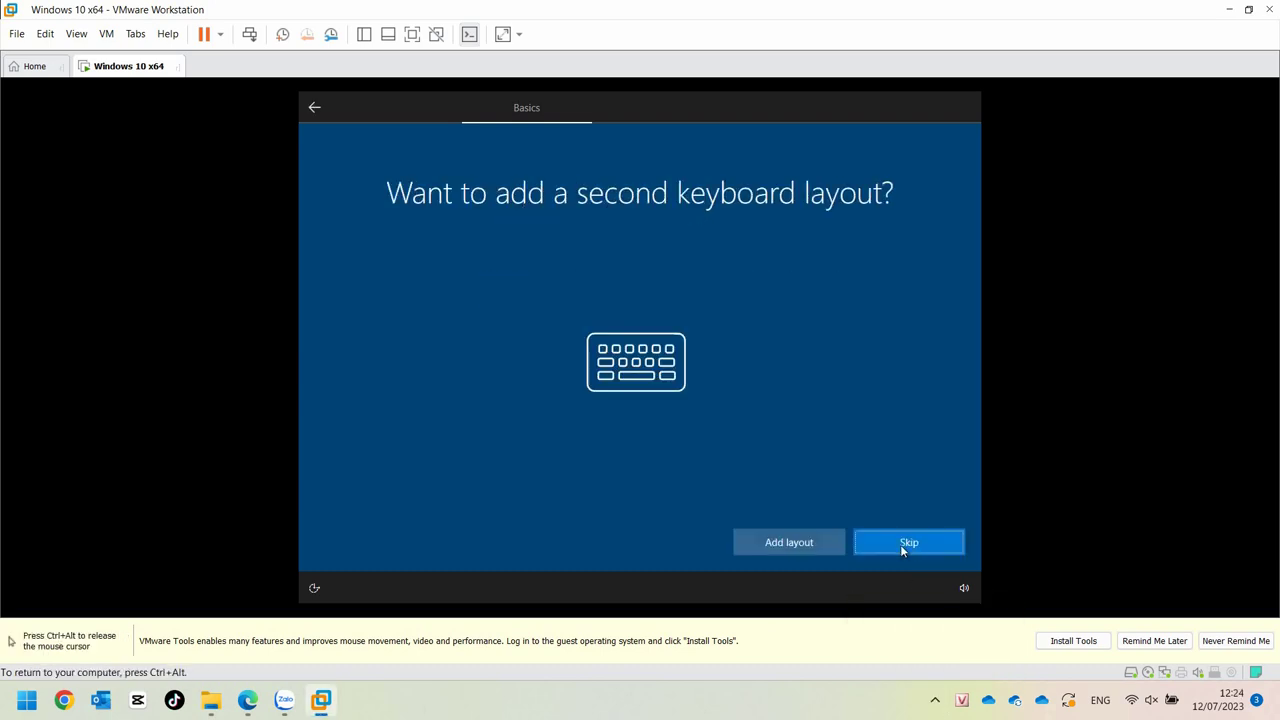
click(908, 542)
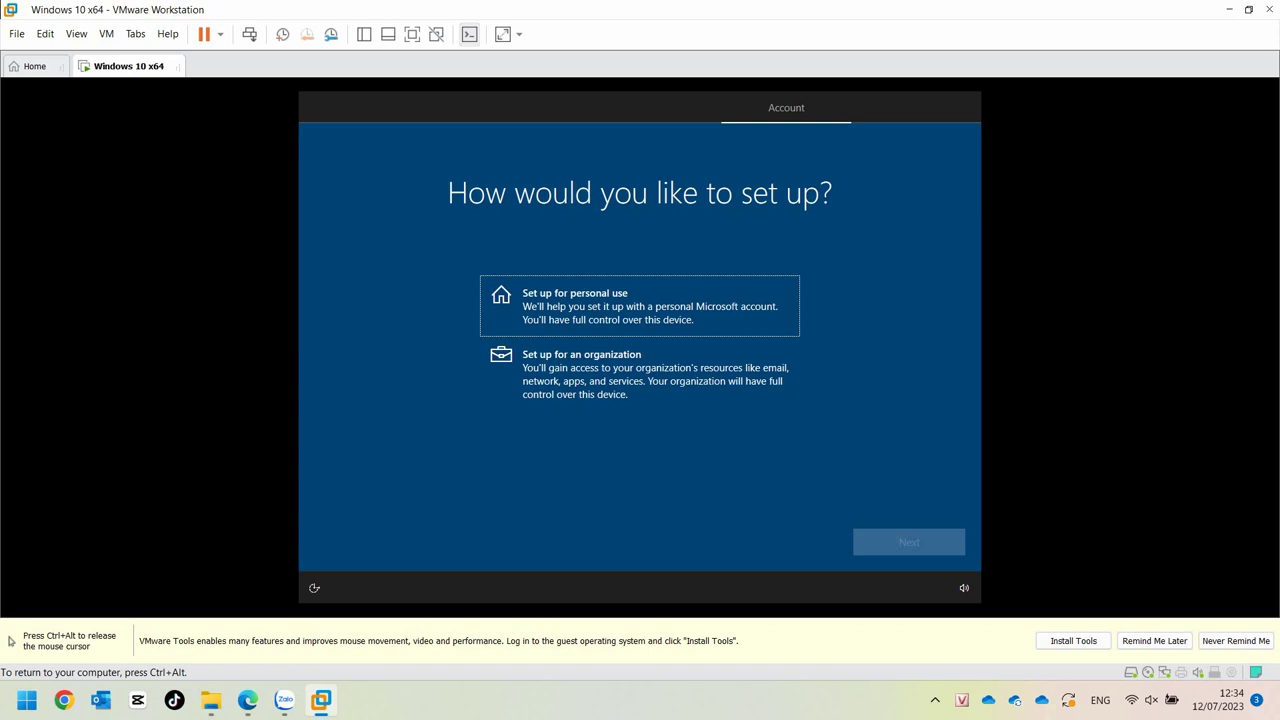
- Choose personal use, then set up an offline account and accept the limited experience
click(935, 699)
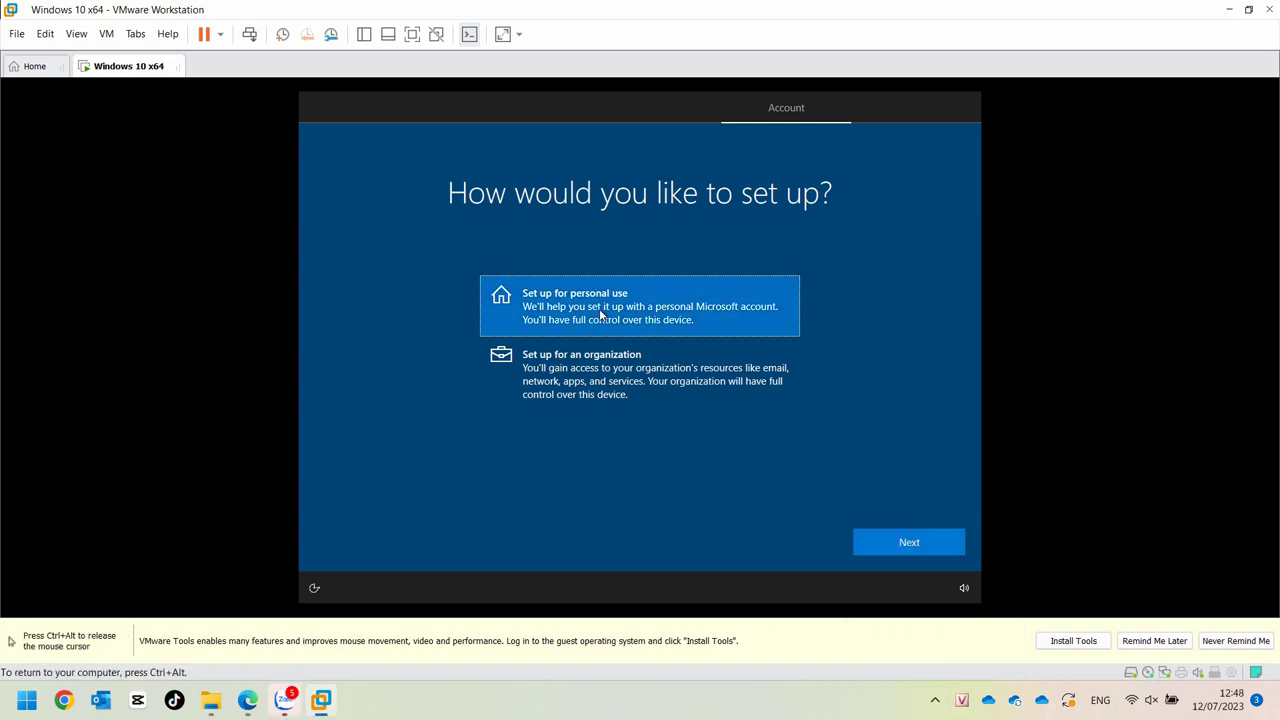
click(908, 544)
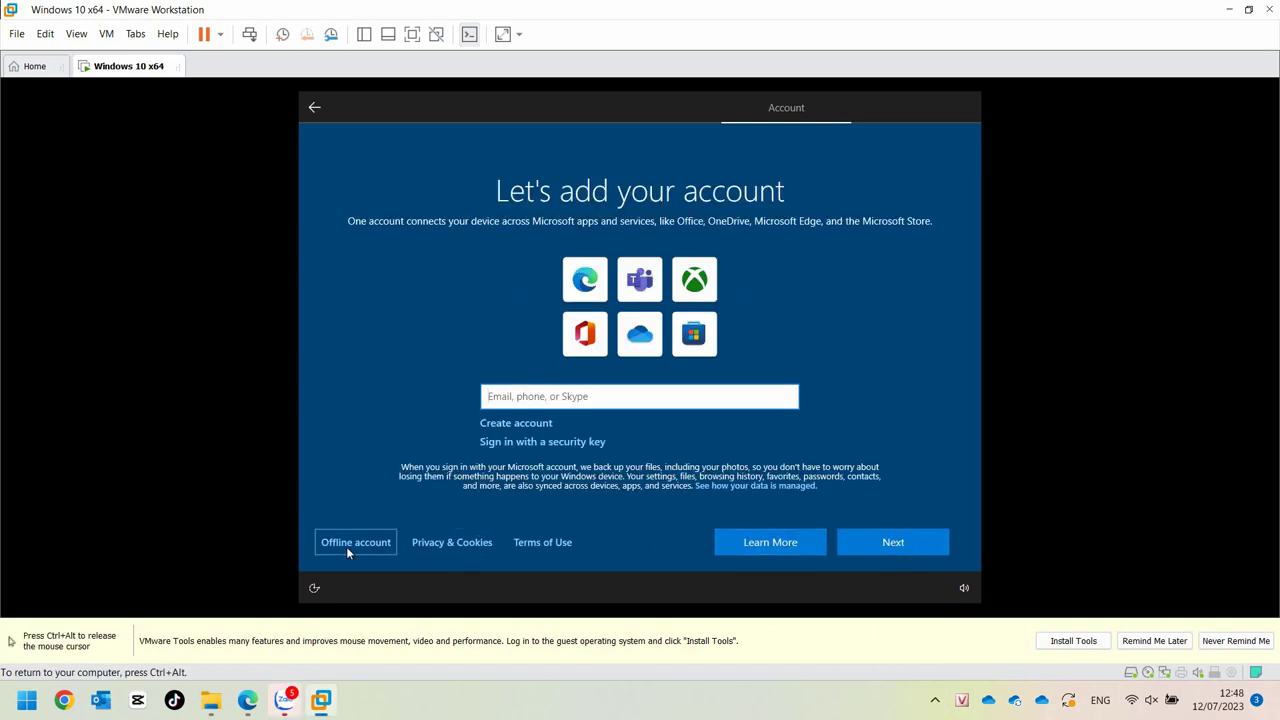
click(348, 552)
click(942, 550)
click(363, 540)
click(369, 546)
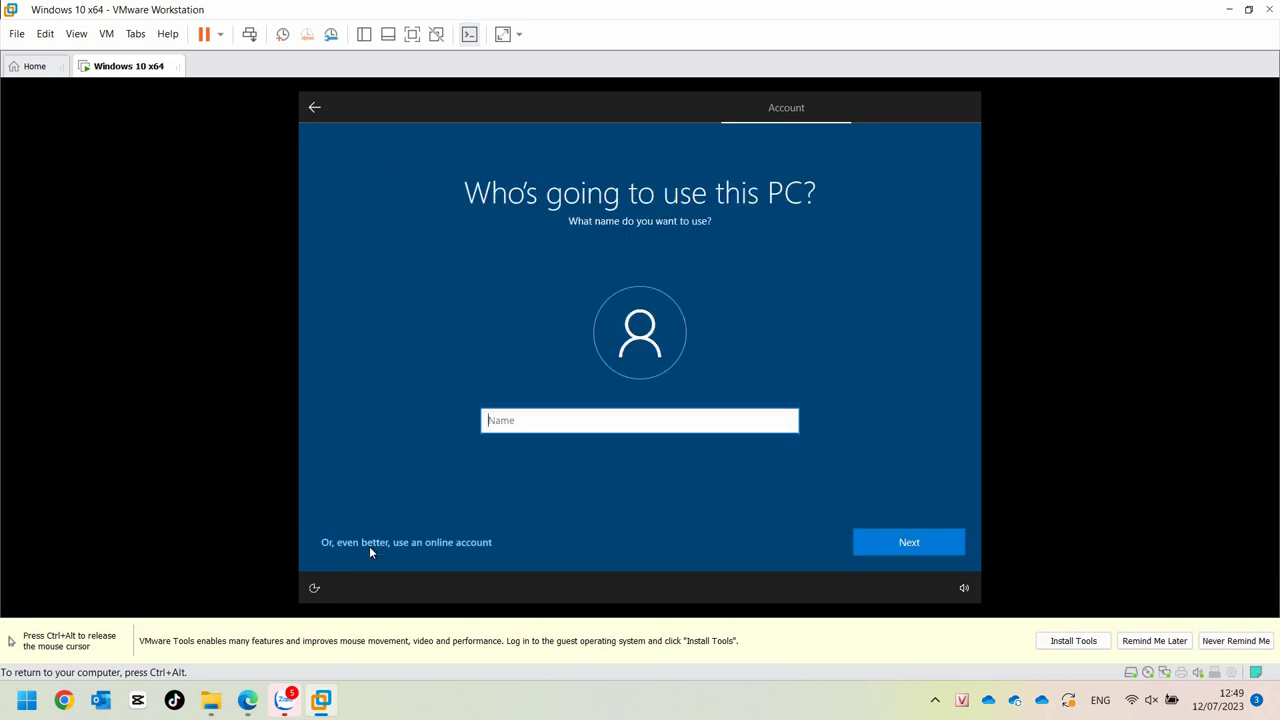
- Name the local account '0rg Machine', then enter and confirm the account password
text(0rg Machine)
click(872, 545)
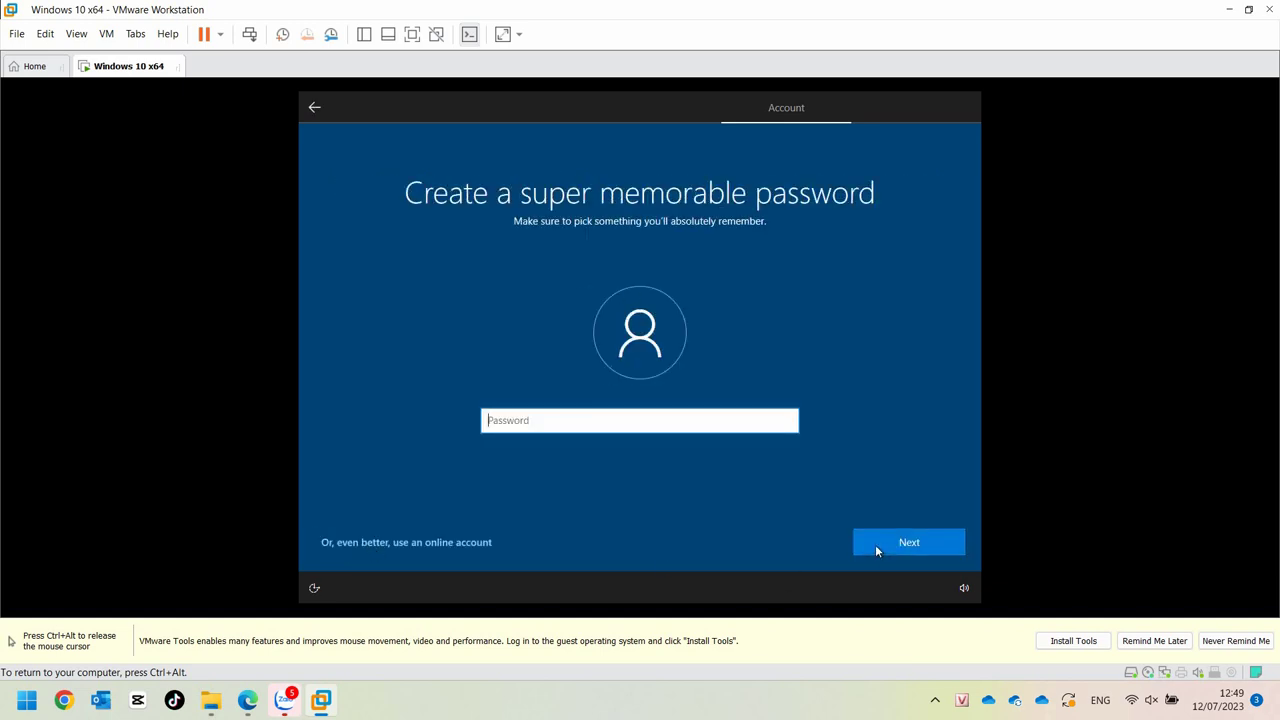
click(903, 542)
click(903, 540)
- Answer the security questions, including first pet's name and childhood nickname, and submit them
click(871, 530)
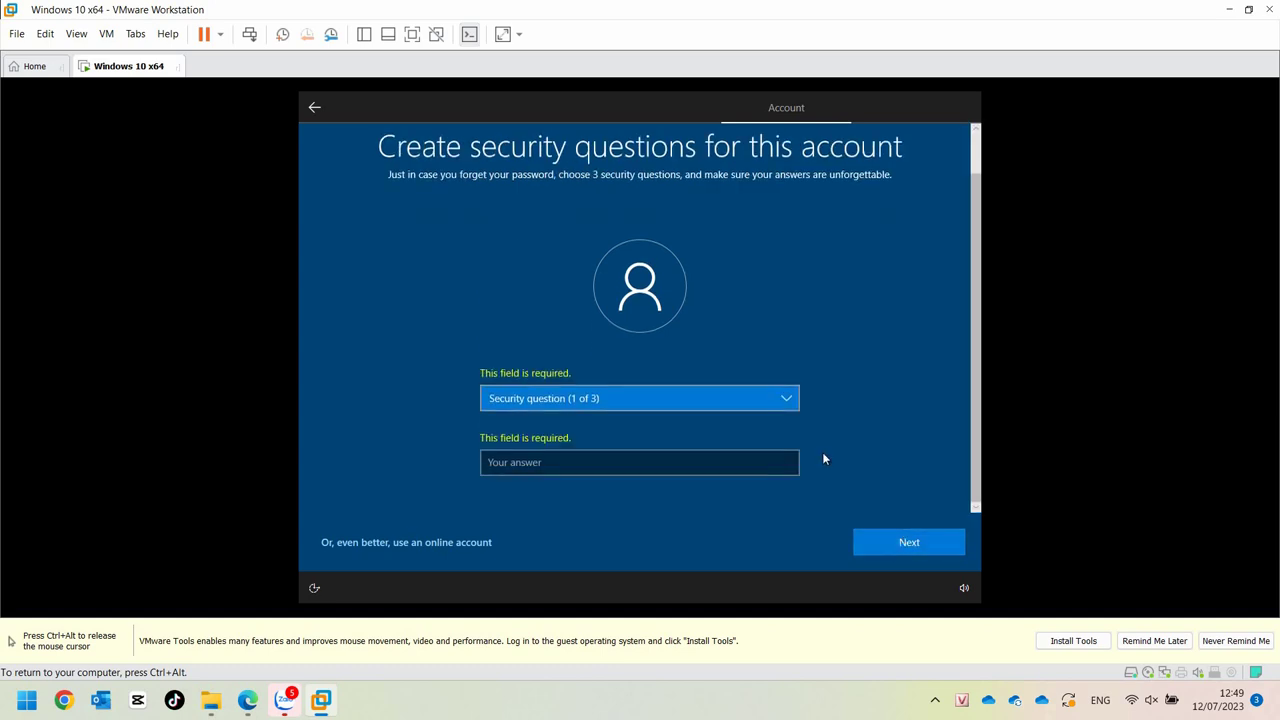
click(775, 400)
click(773, 412)
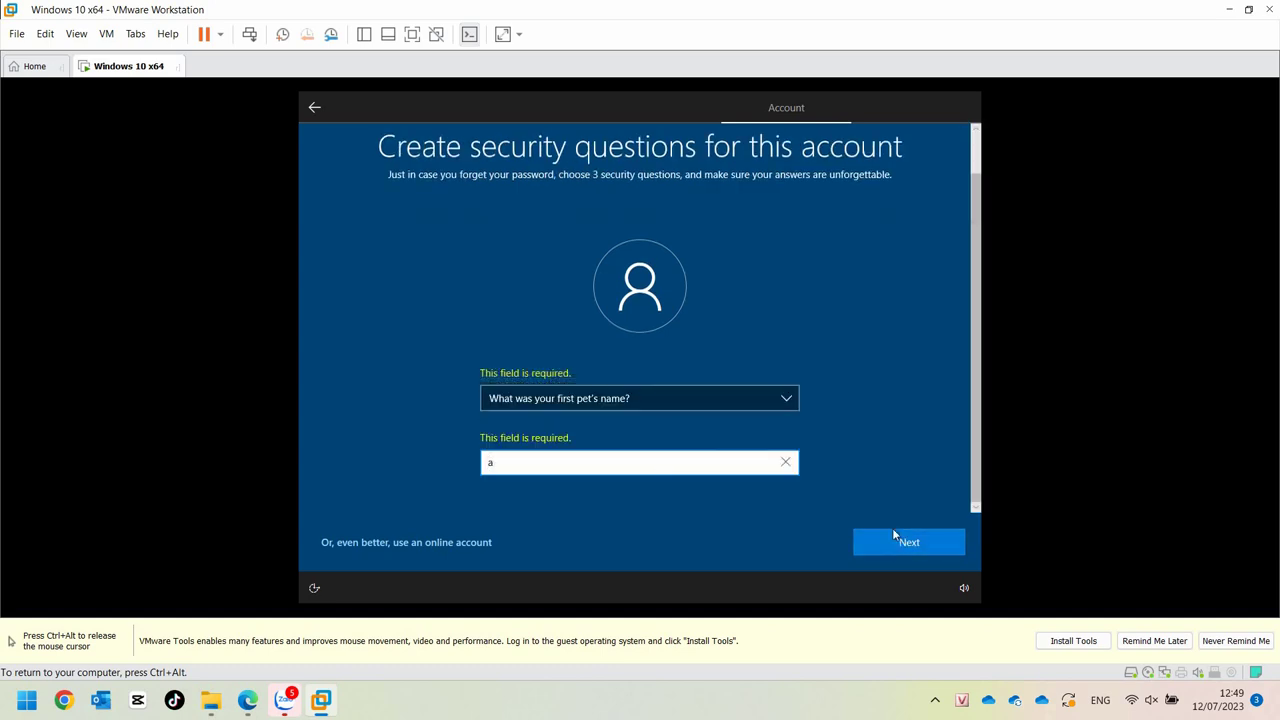
click(893, 538)
click(686, 458)
text(b)
click(876, 543)
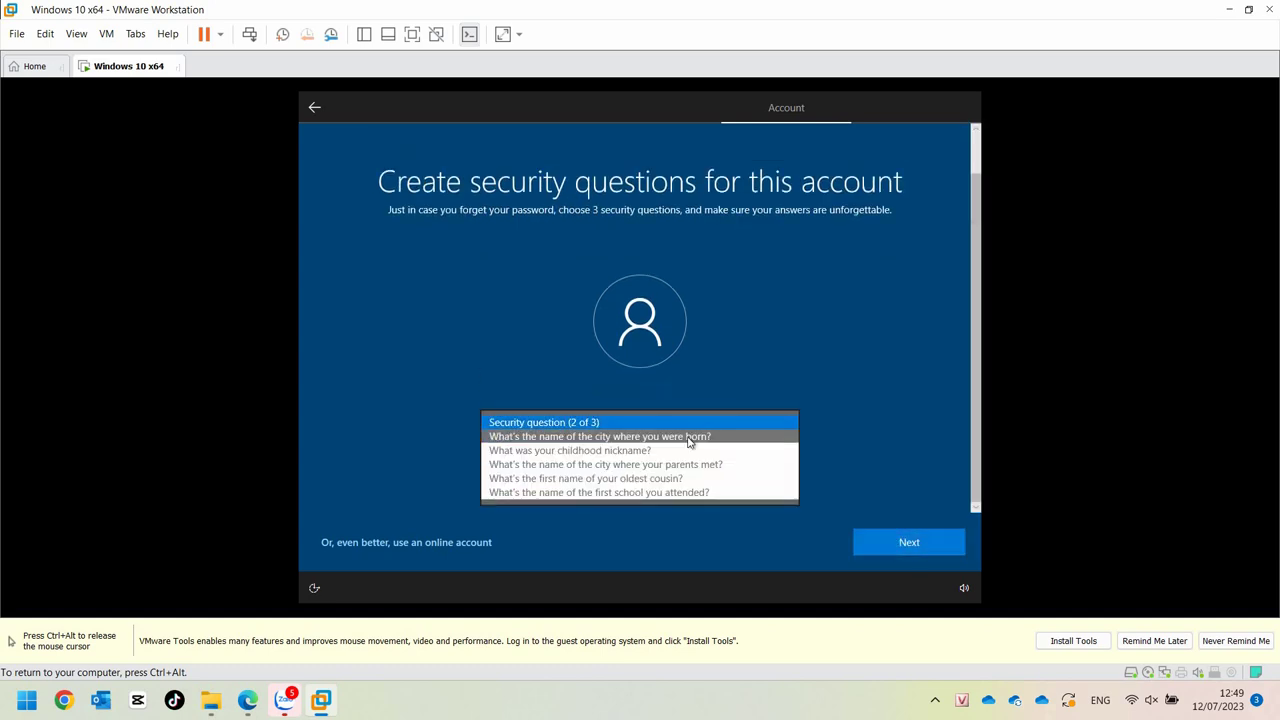
click(620, 434)
click(634, 466)
click(890, 542)
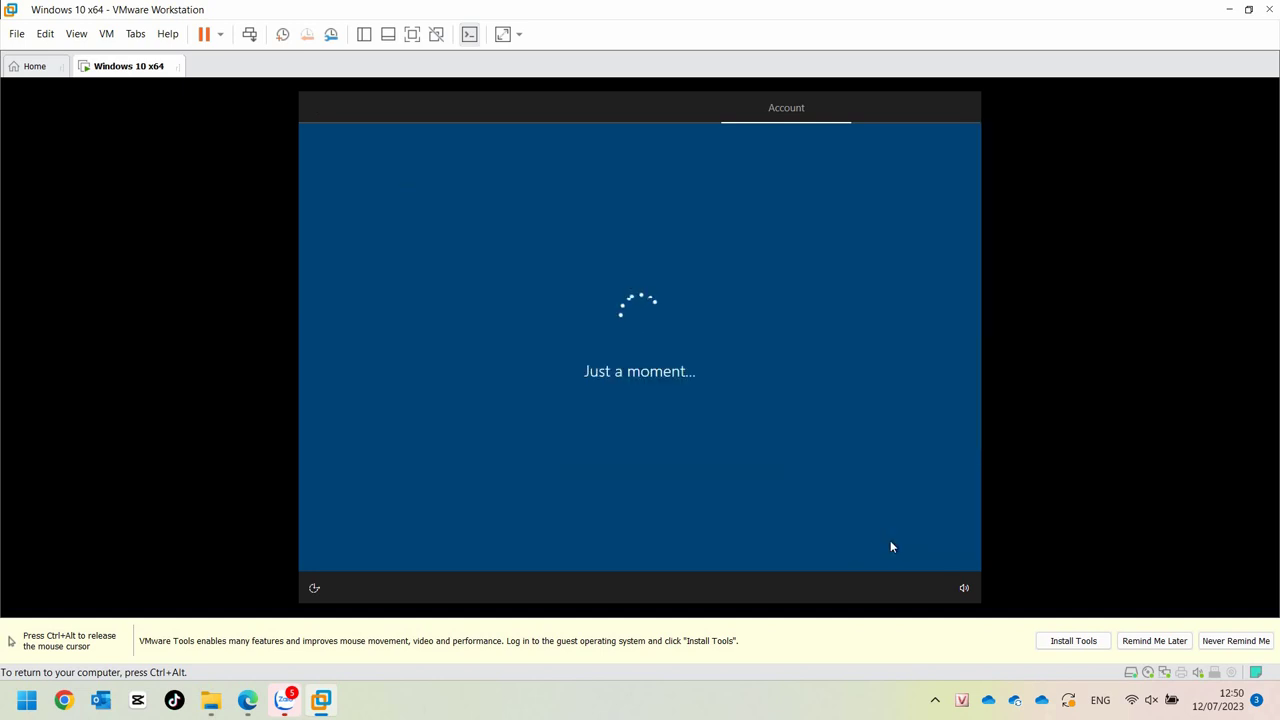
- Skip experience customization and decline Cortana with Not now
click(817, 545)
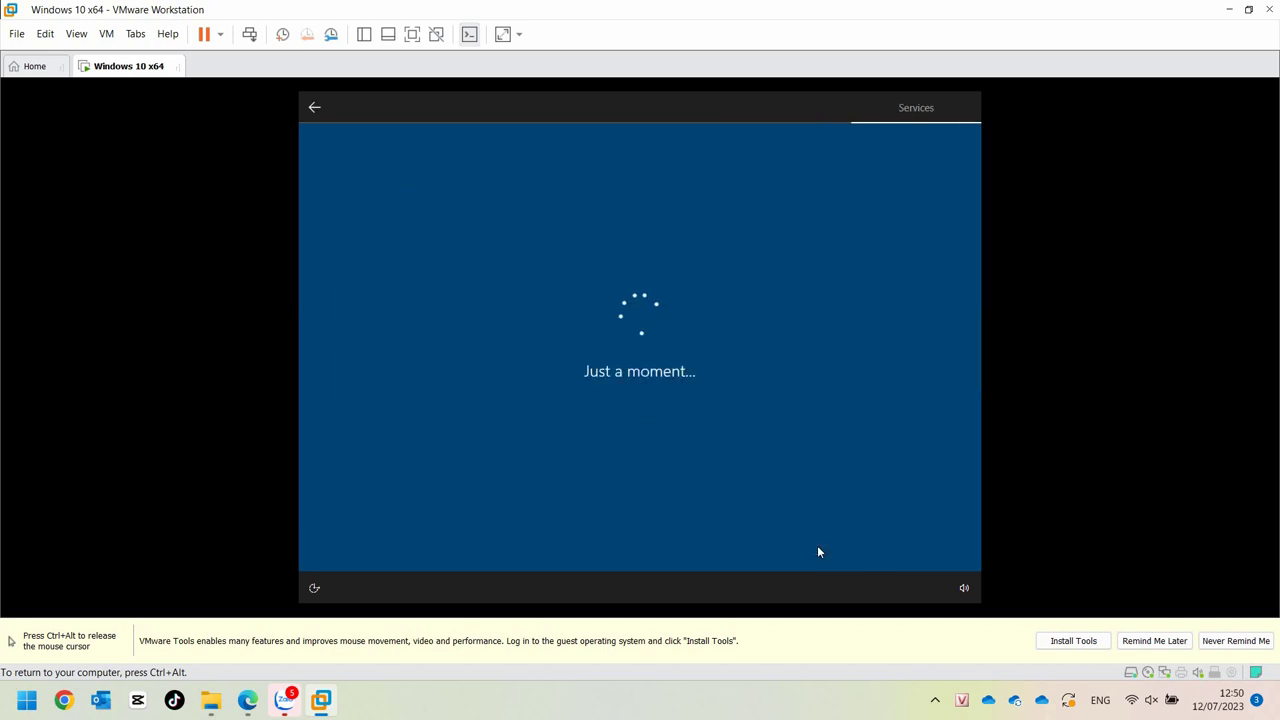
click(806, 537)
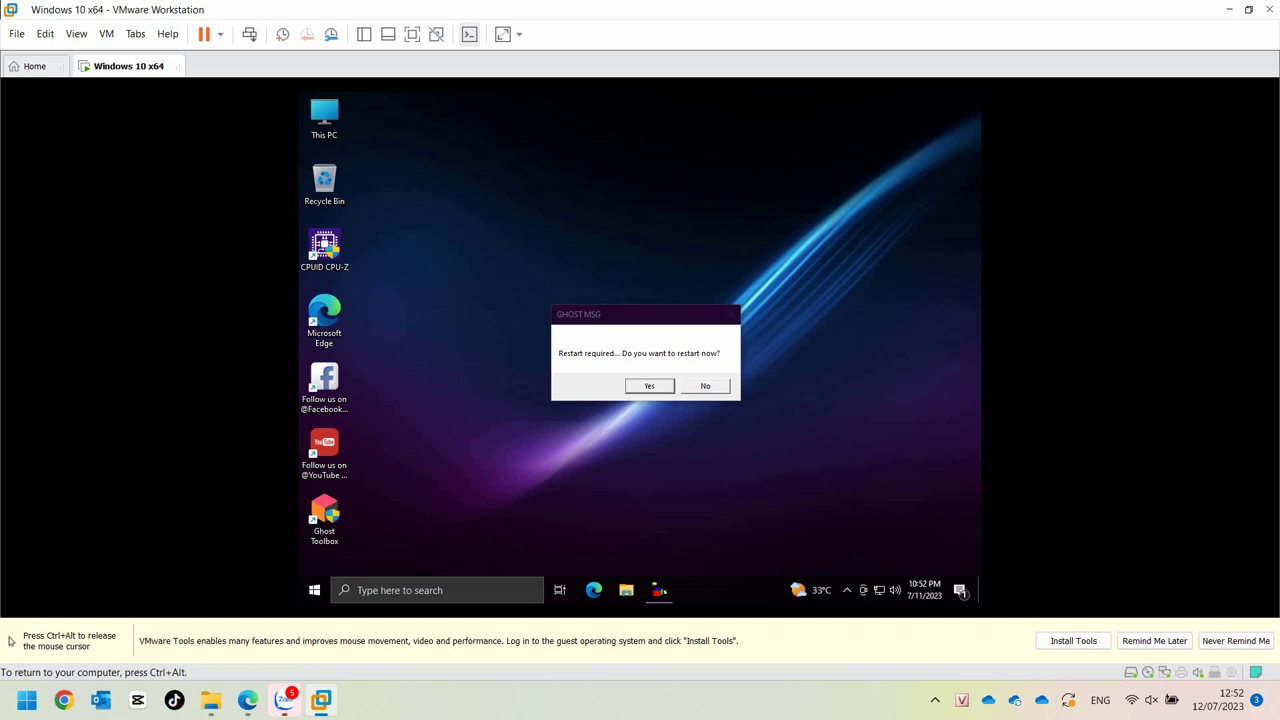
- Decline the restart prompt and release input from the guest to the host
click(717, 382)
click(314, 590)
click(310, 434)
key(ctrl+alt)
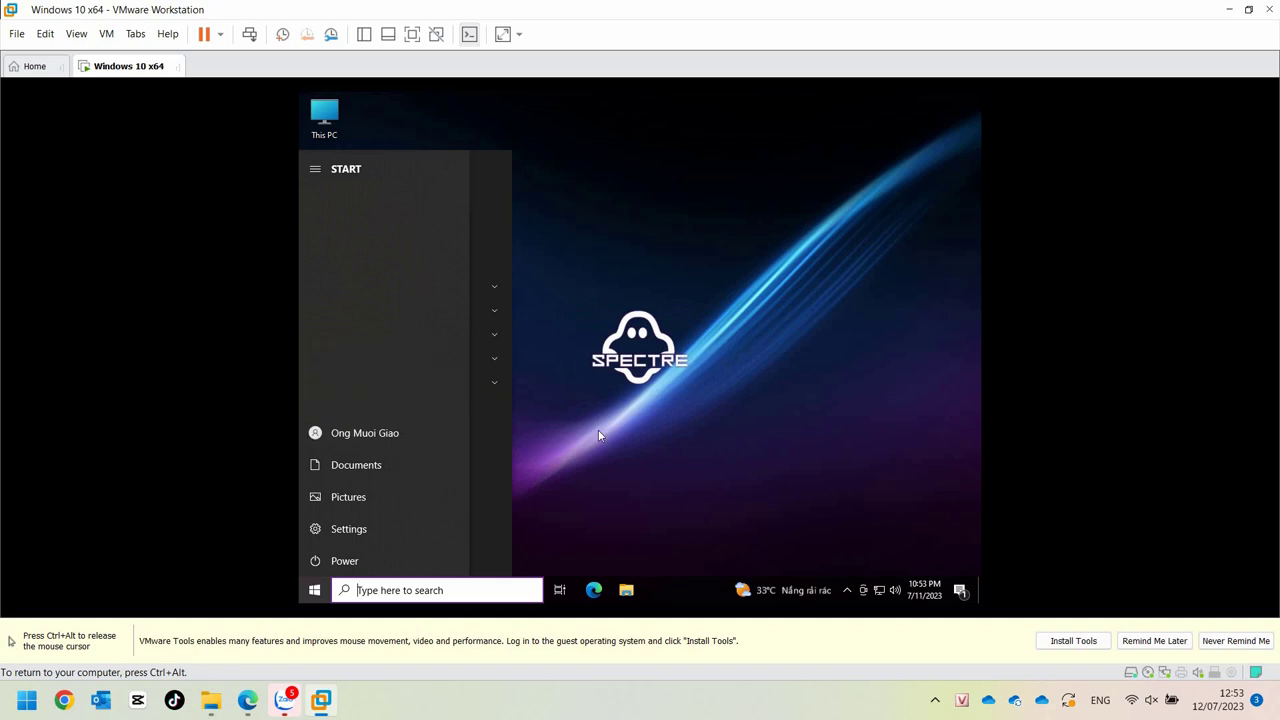
- Take a snapshot named 'Moi Cai Windows' in the Snapshot Manager, then close it
key(ctrl+m)
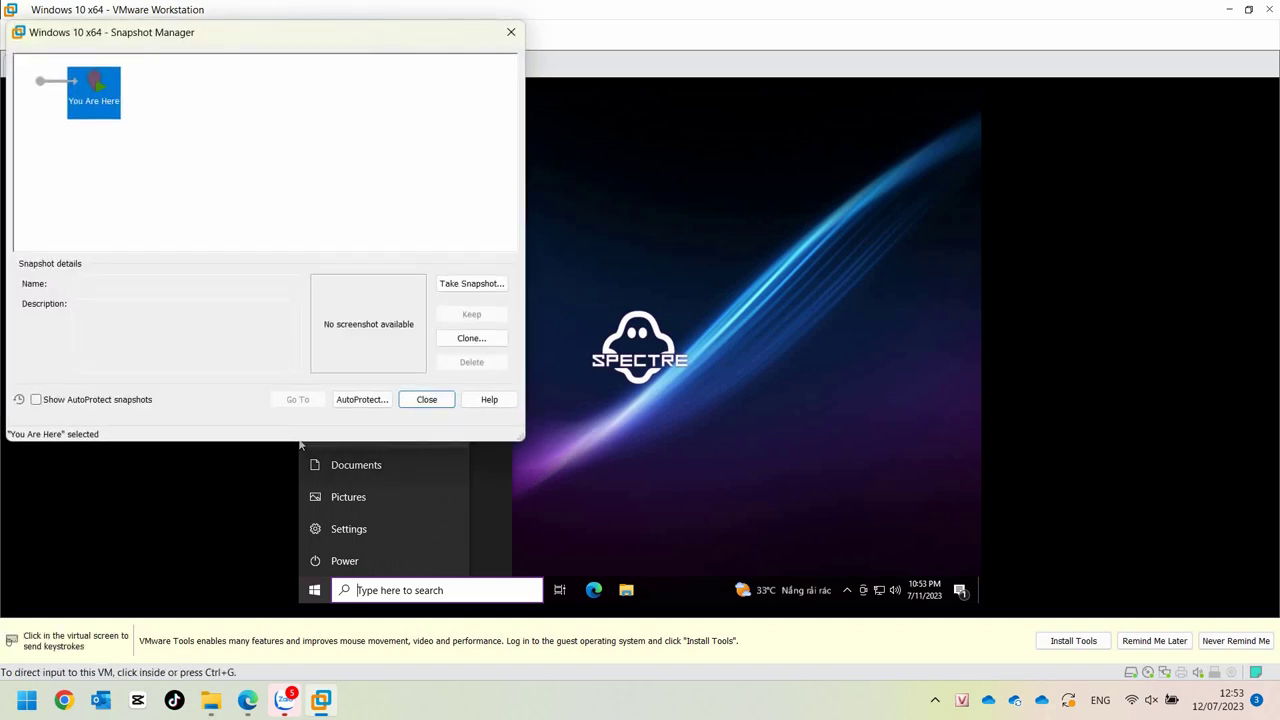
key(alt+t)
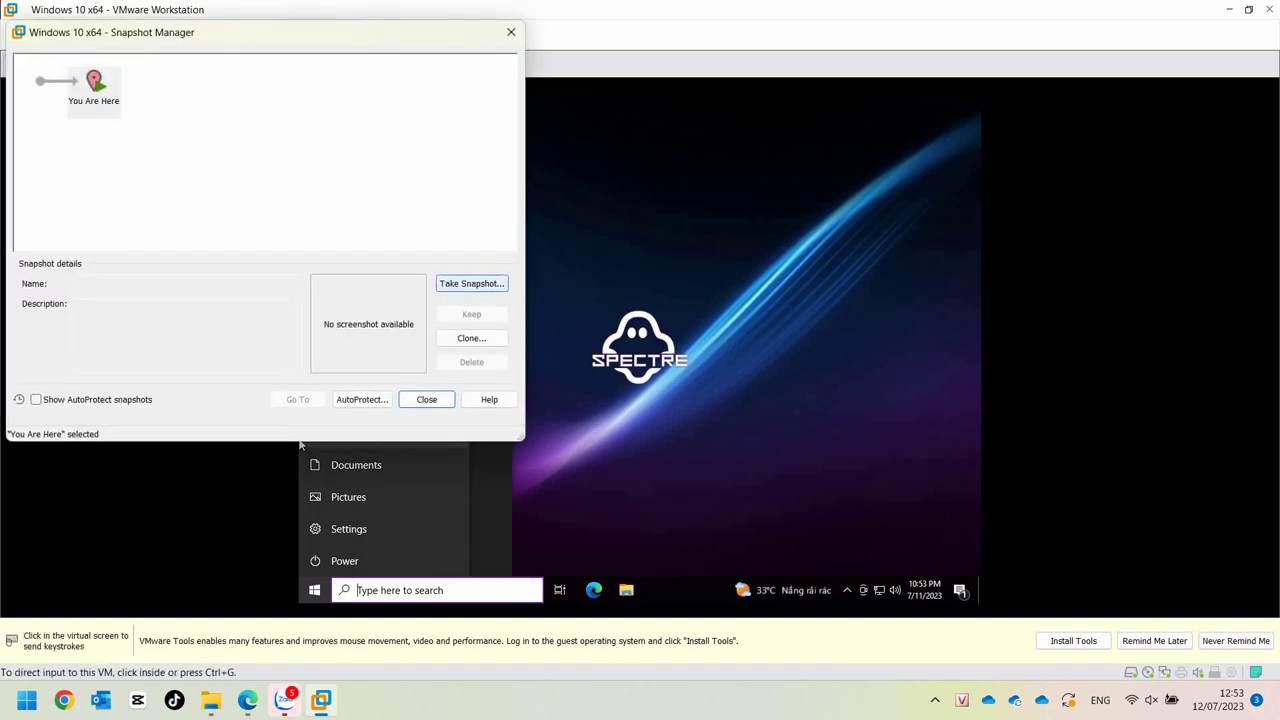
text(Moiws)
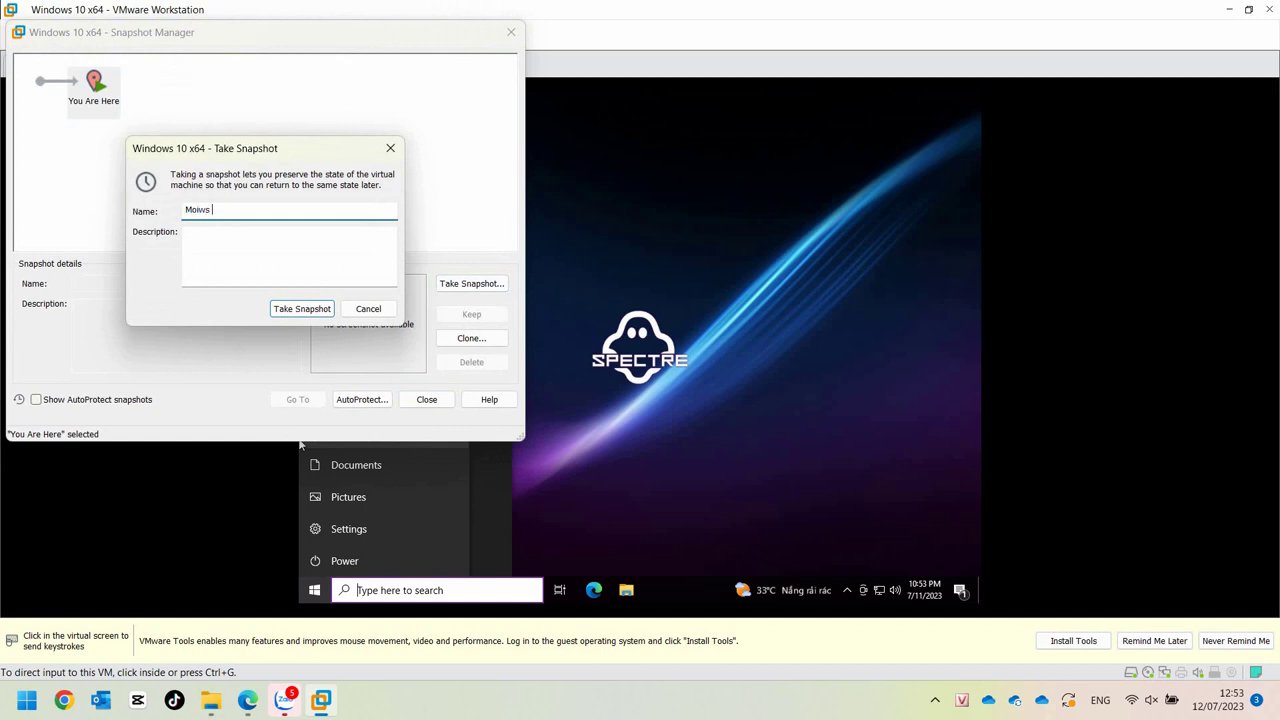
text( CaiWind)
key(BackSpace)
key(BackSpace)
key(BackSpace)
text(indows)
key(Return)
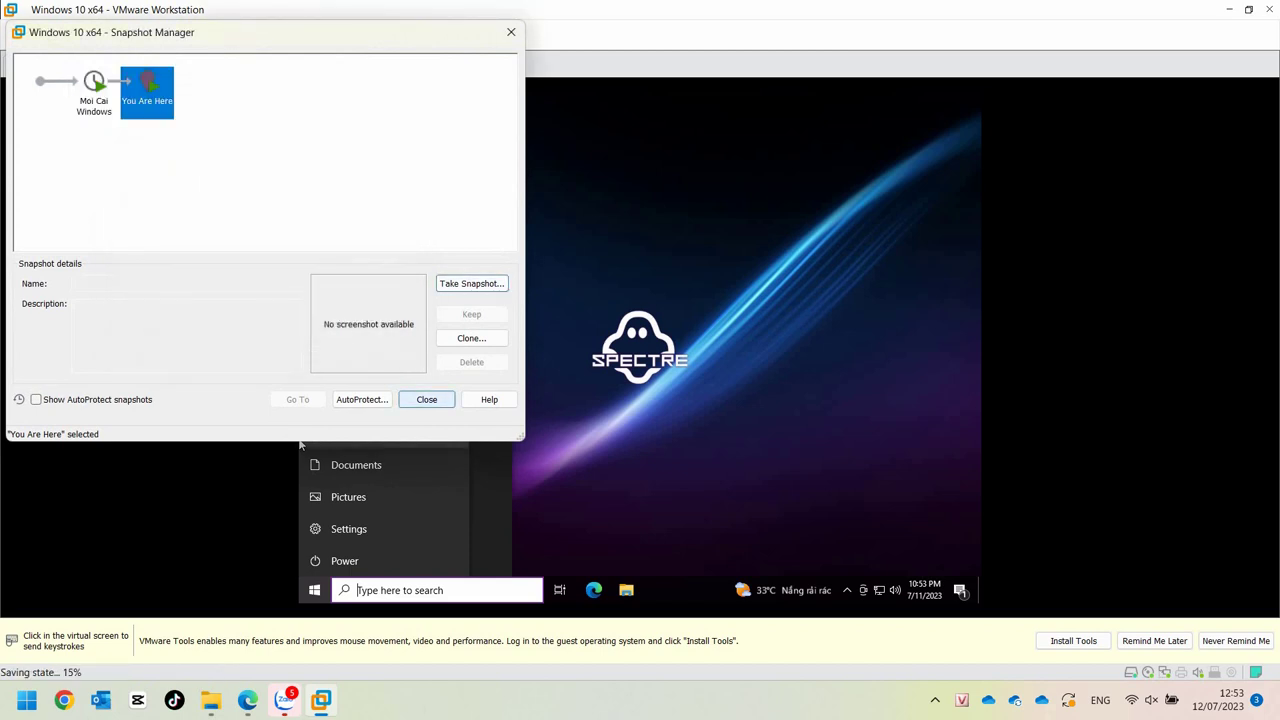
key(Escape)
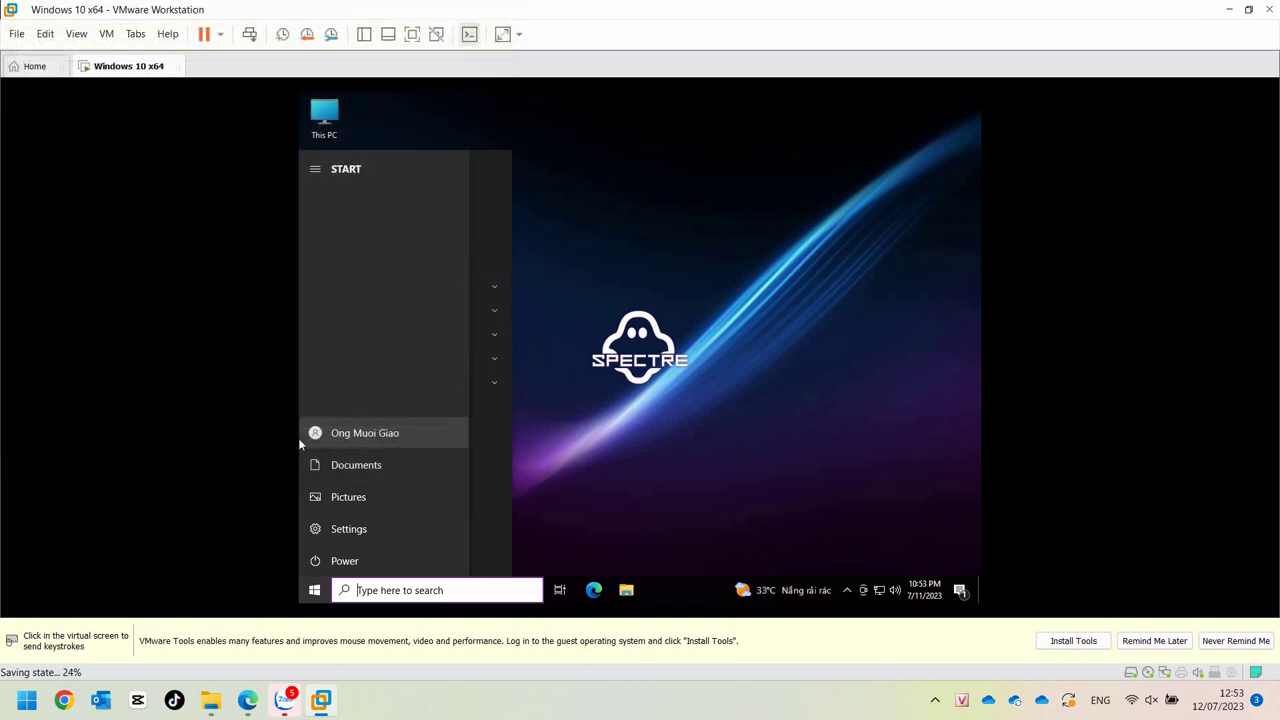
- Give input back to the guest, browse the Start and power menus, then return to the desktop
click(672, 412)
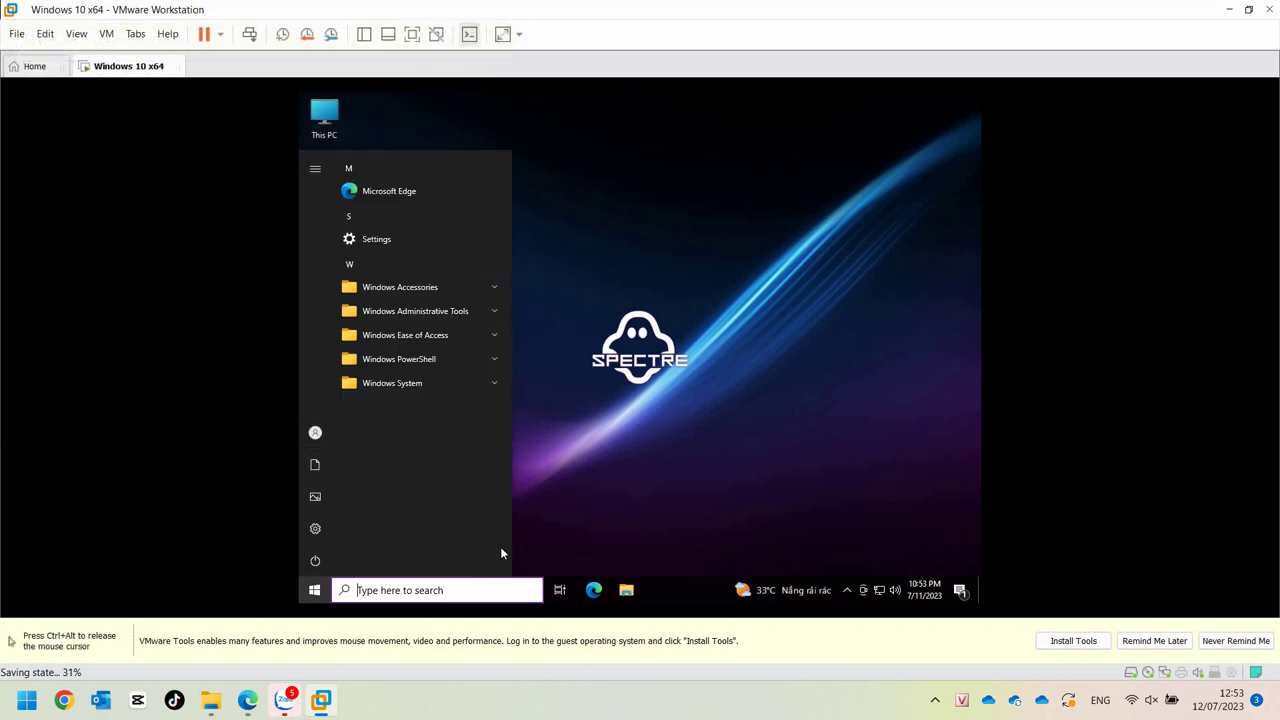
click(314, 590)
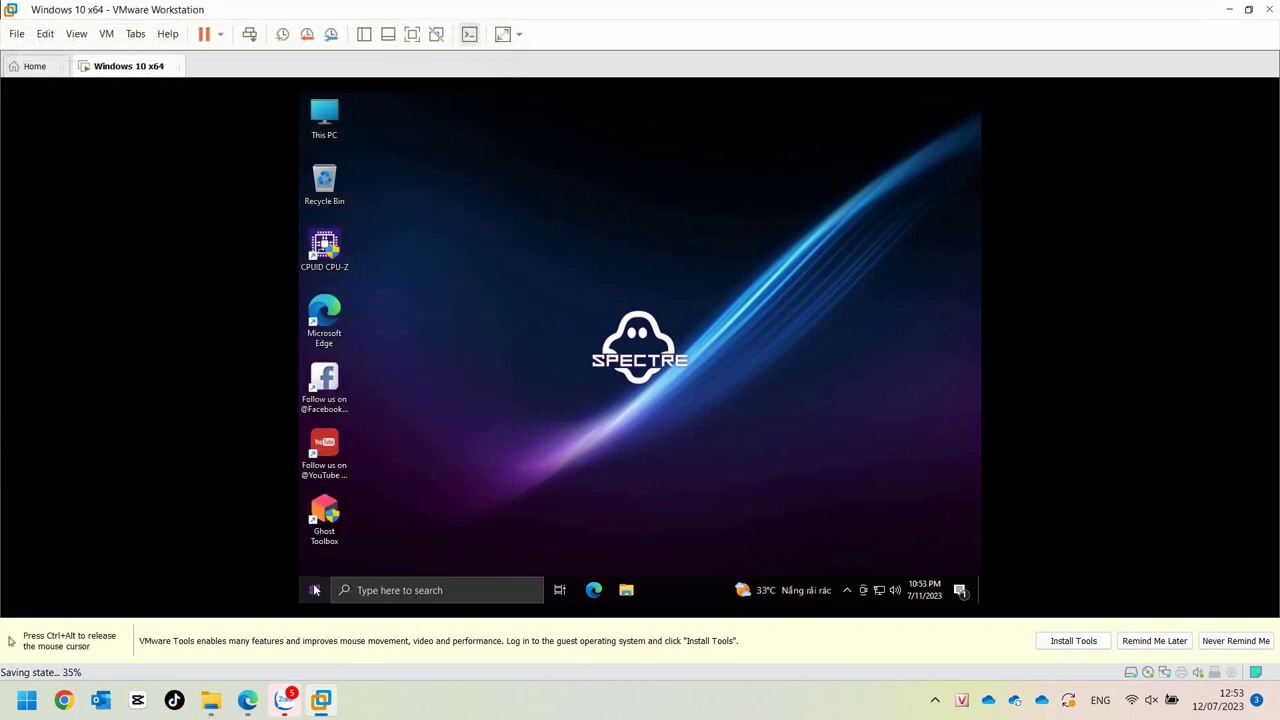
click(313, 592)
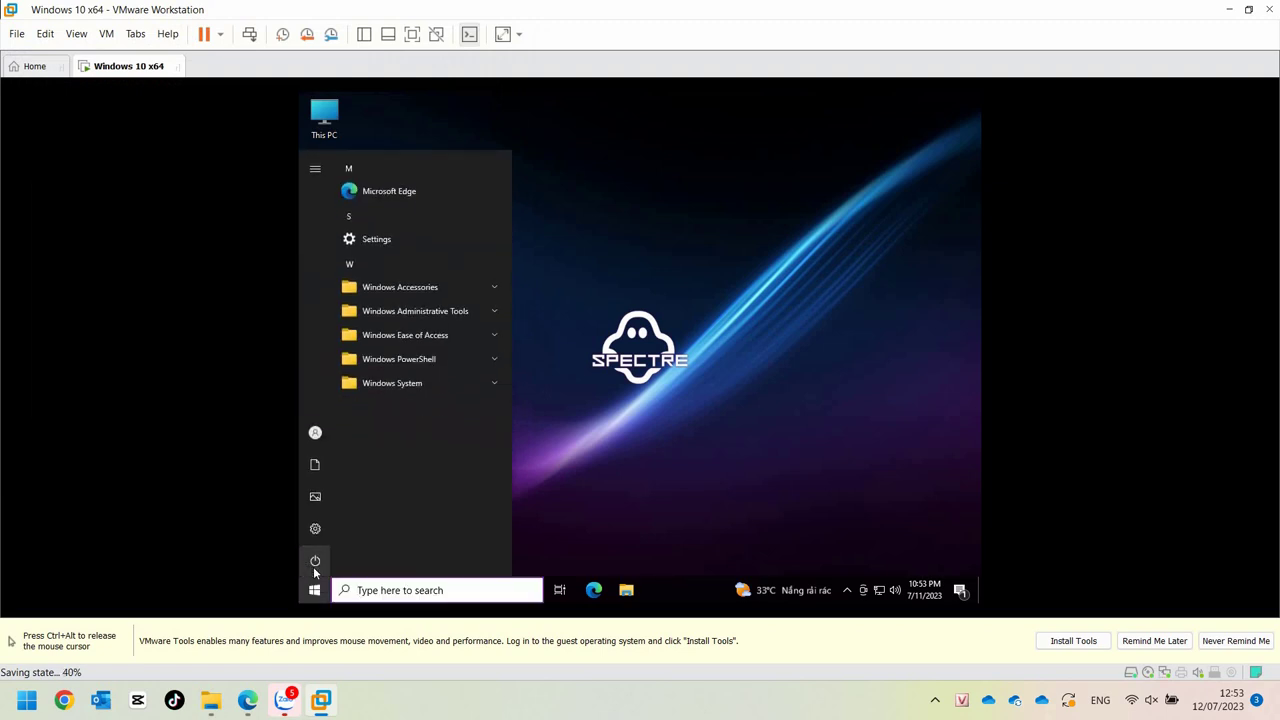
click(315, 561)
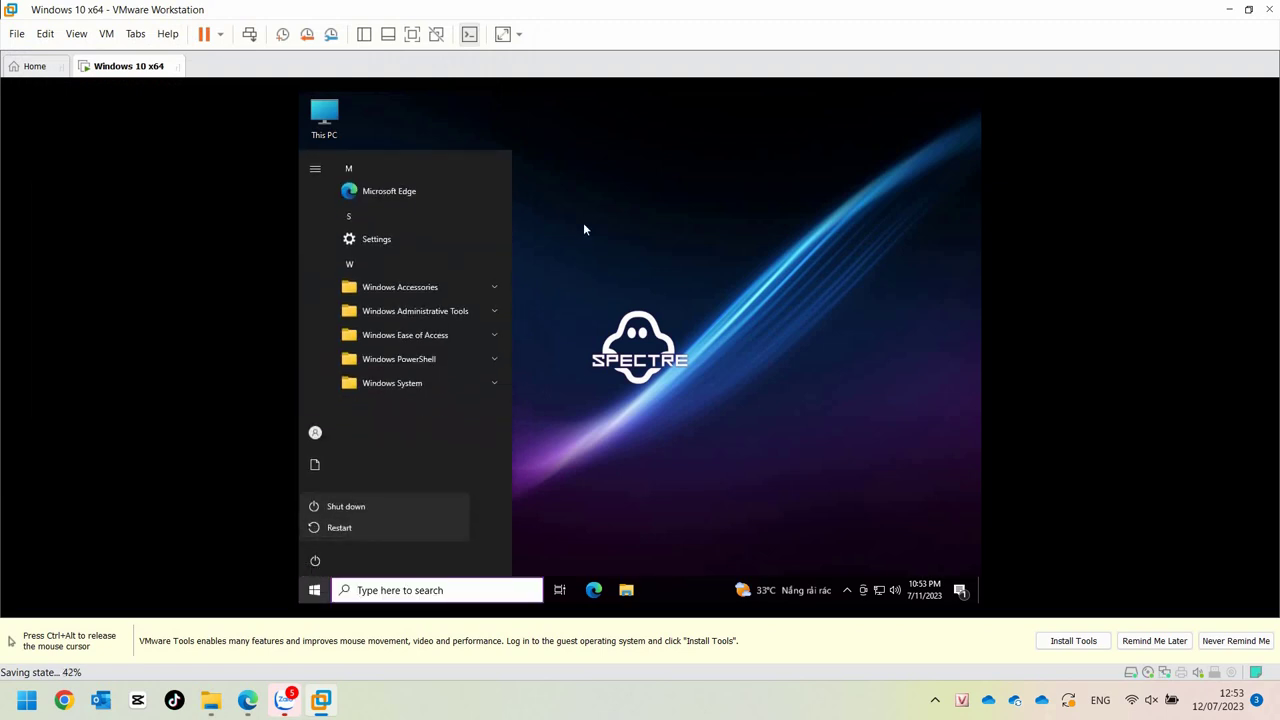
key(Escape)
click(325, 110)
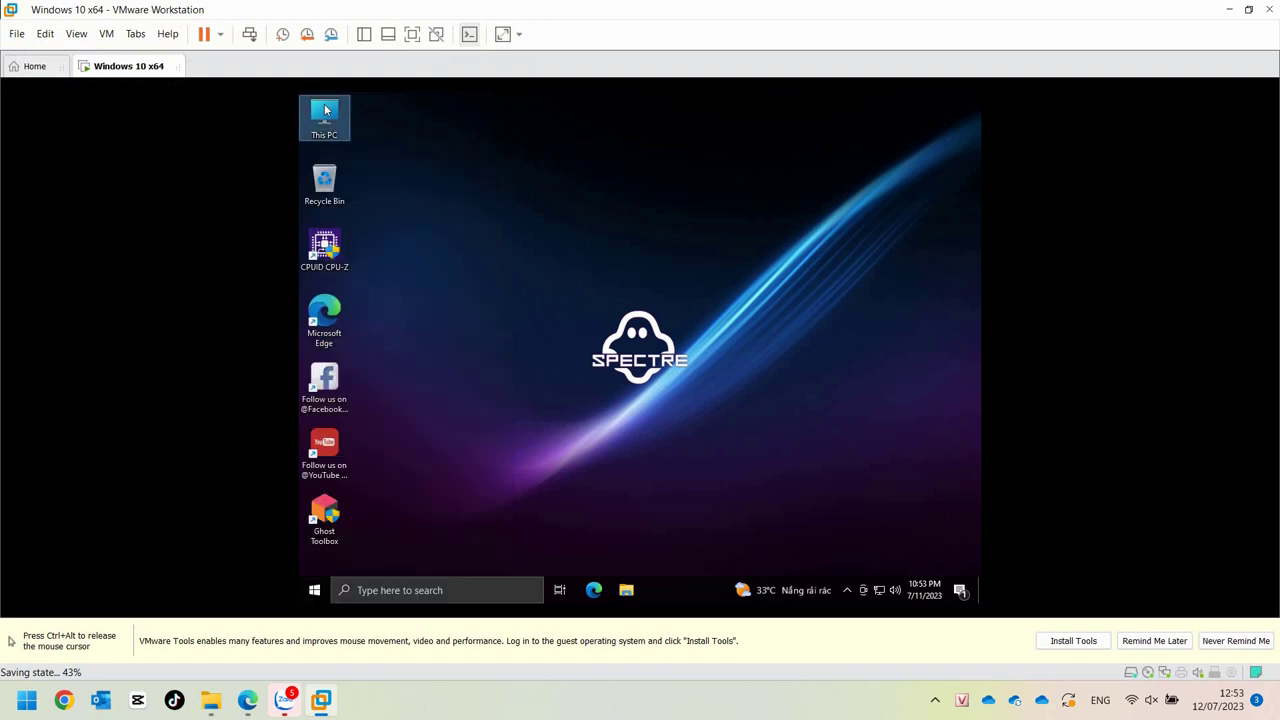
- Open This PC, then launch Computer Management from its Manage option
double_click(325, 110)
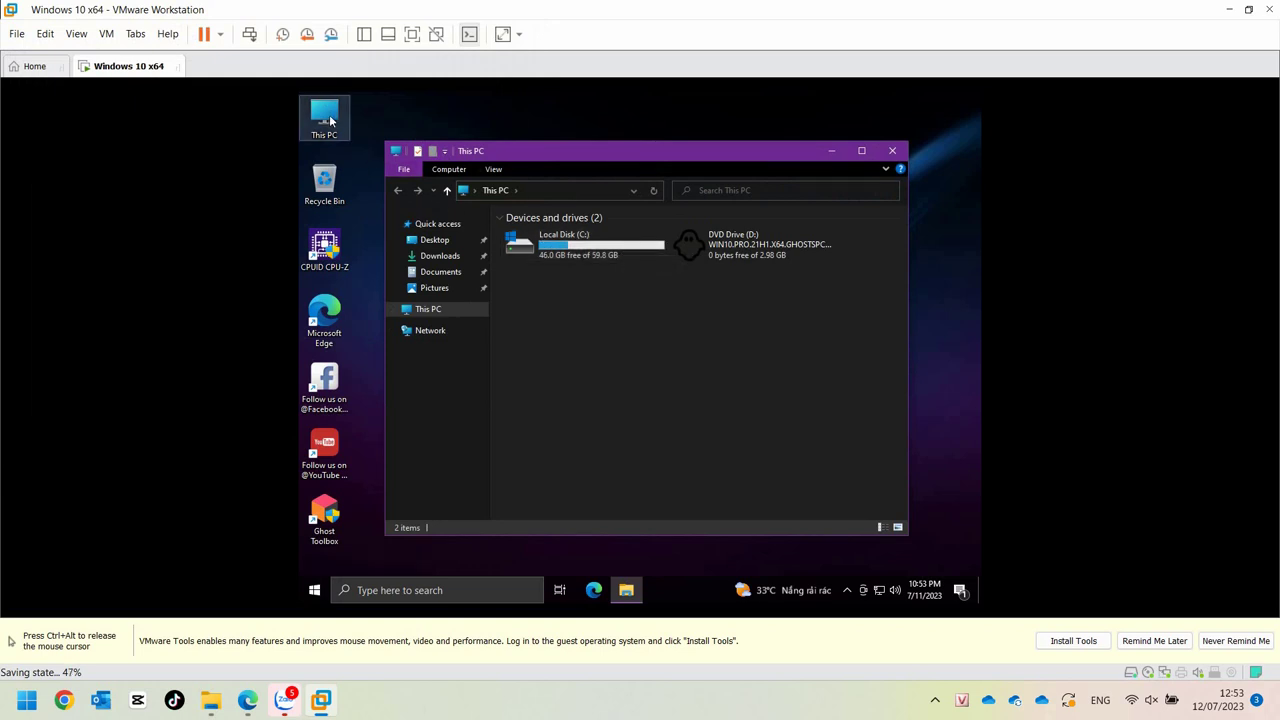
right_click(330, 120)
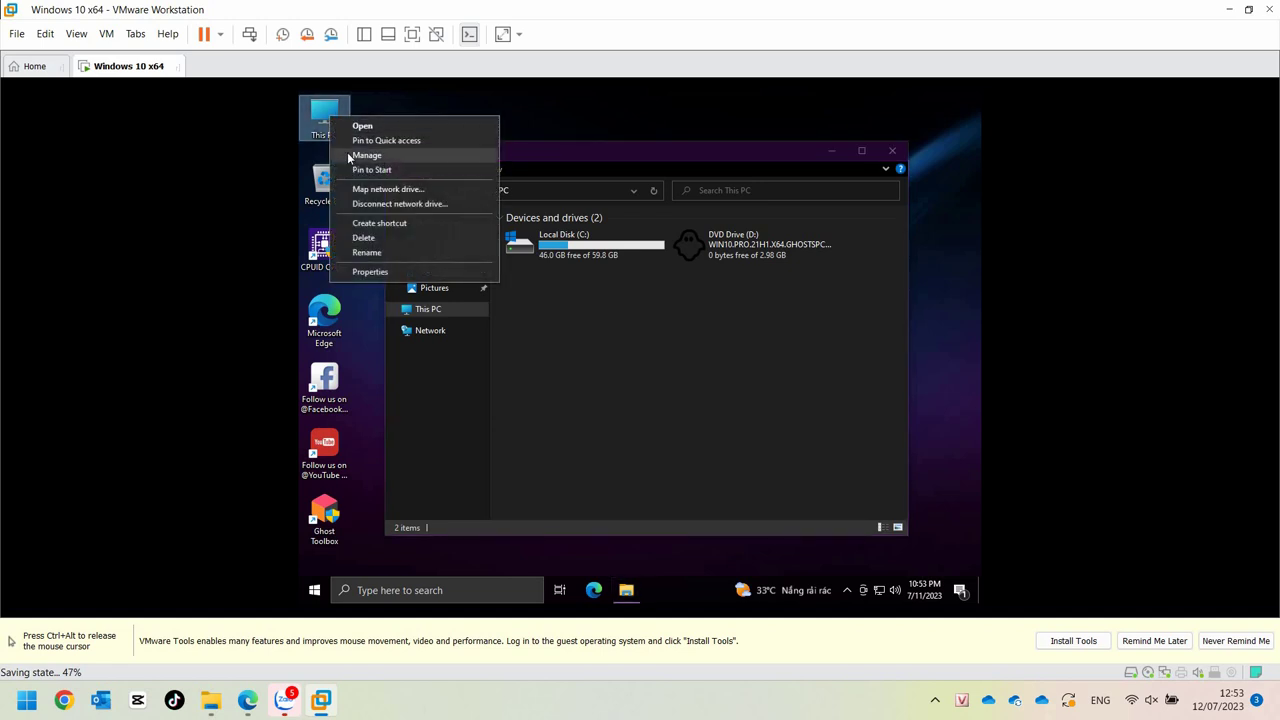
click(366, 155)
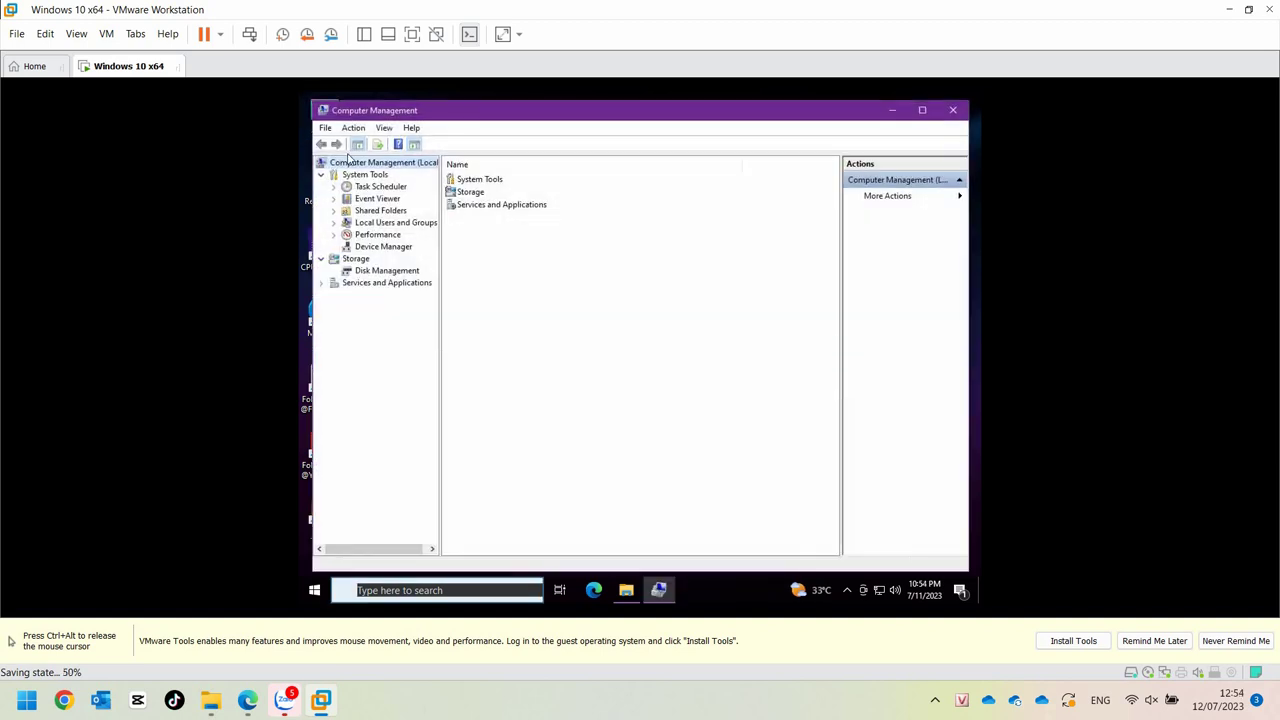
- In Disk Management, start shrinking the C: partition and enter 10000 MB as the amount
click(366, 274)
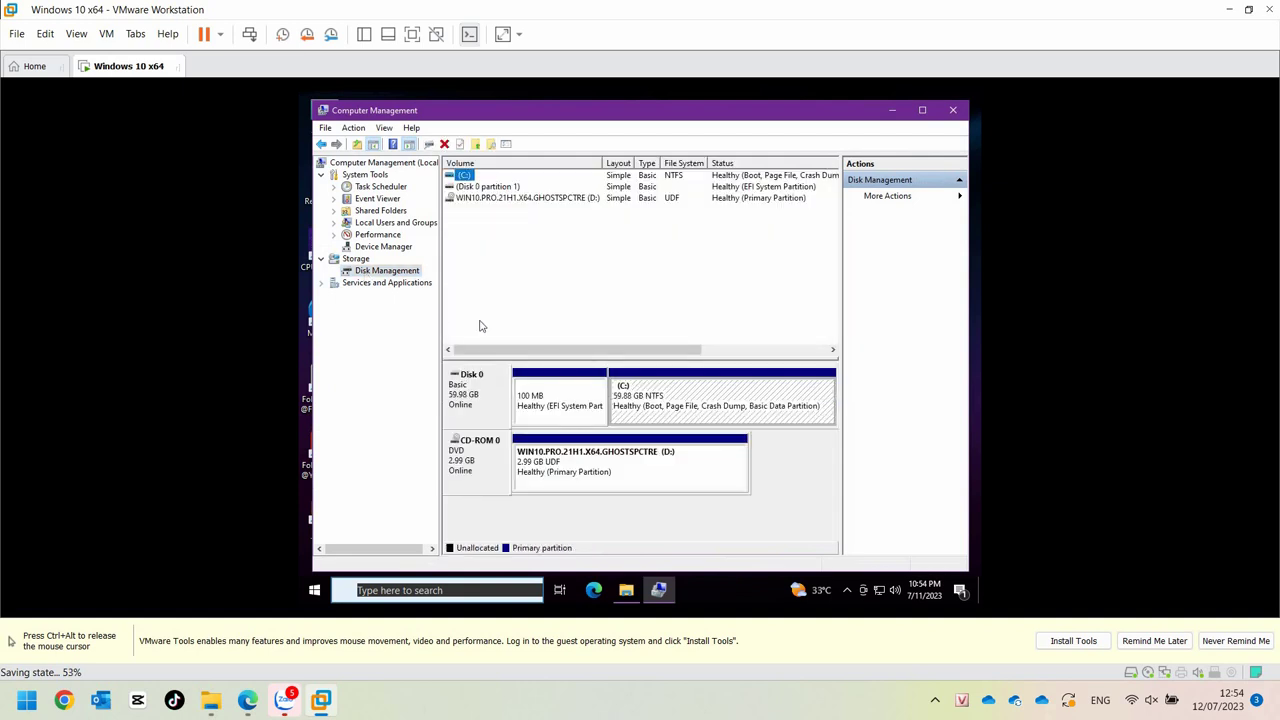
click(785, 416)
right_click(785, 416)
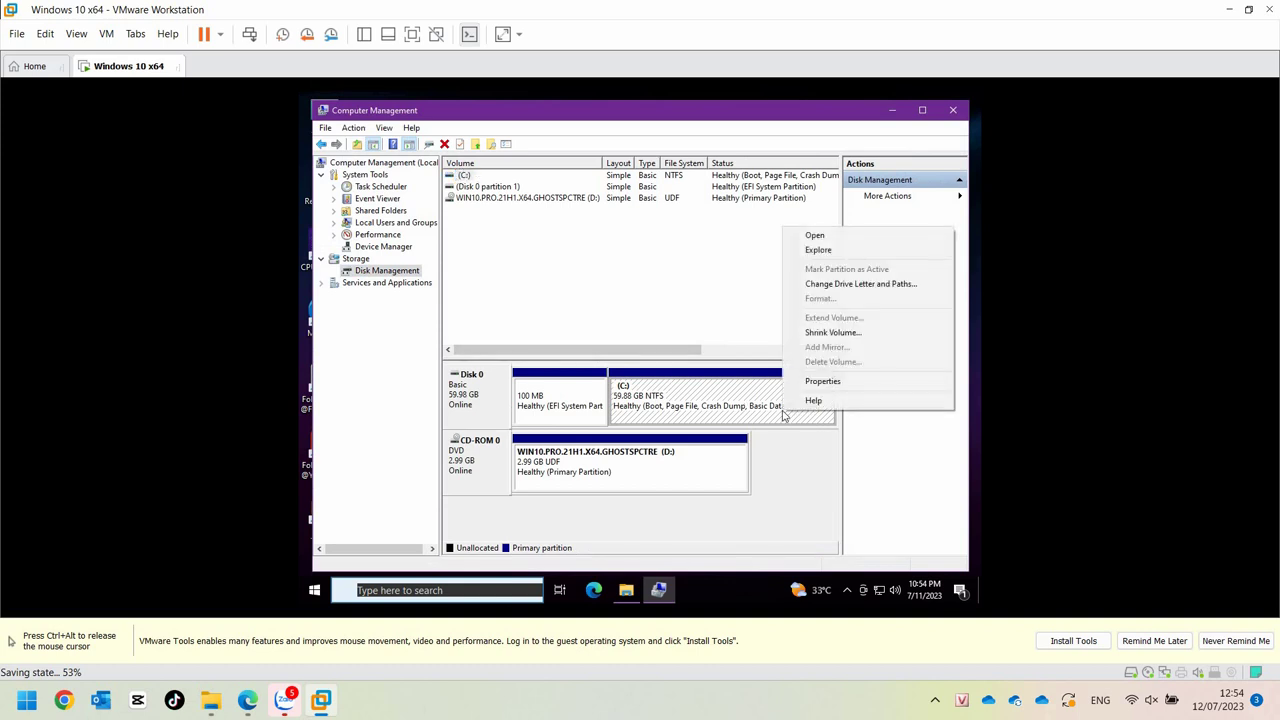
click(818, 330)
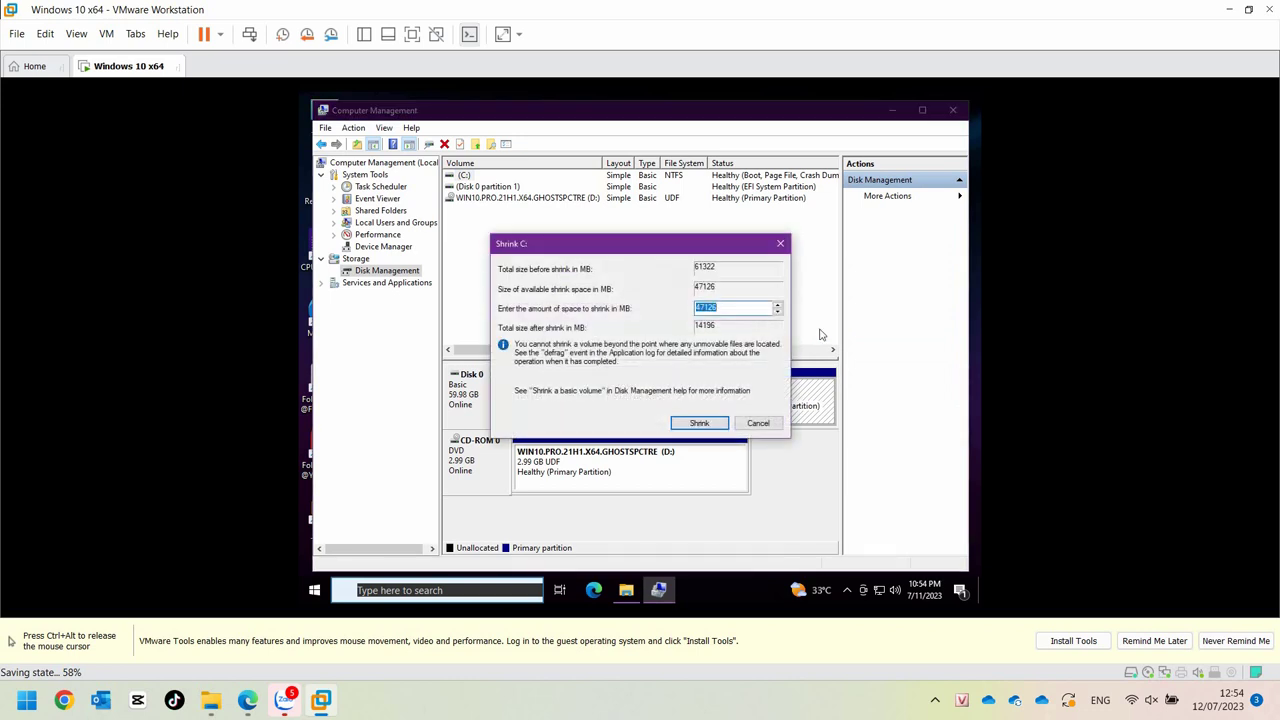
text(10000)
- Apply the C: shrink, then create a default 9999 MB NTFS simple volume E: in the unallocated space
click(702, 423)
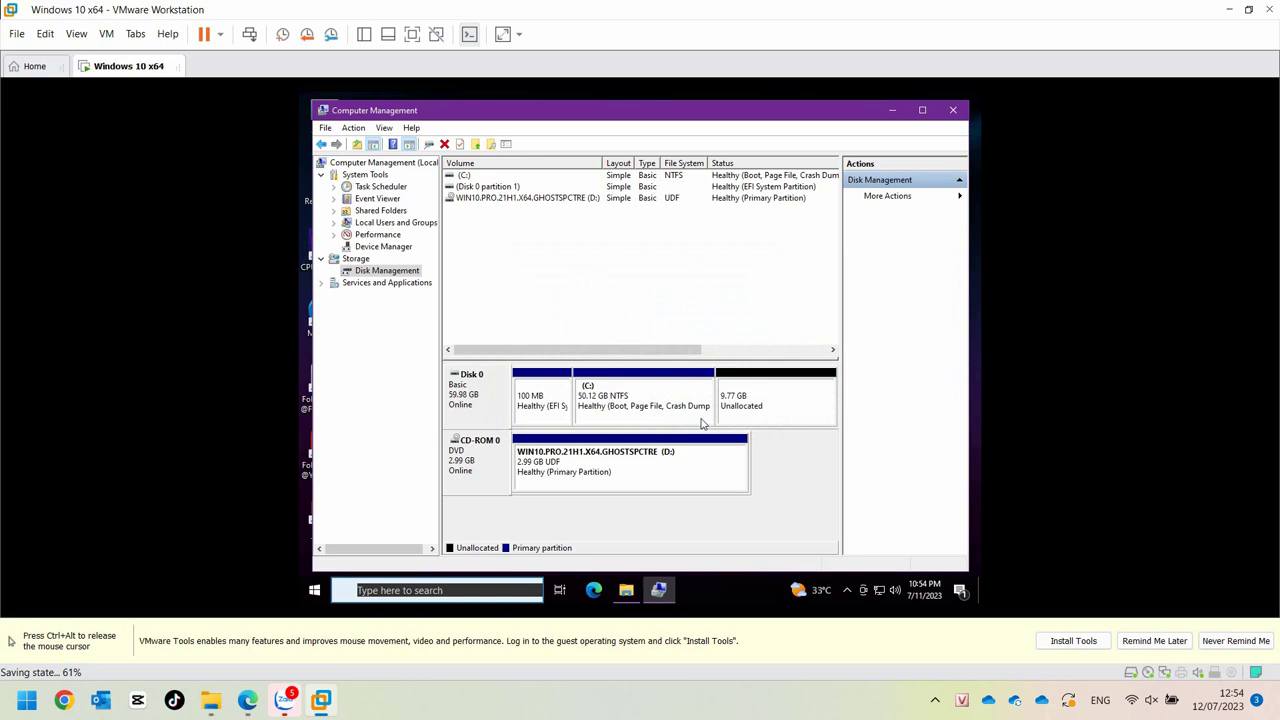
right_click(758, 395)
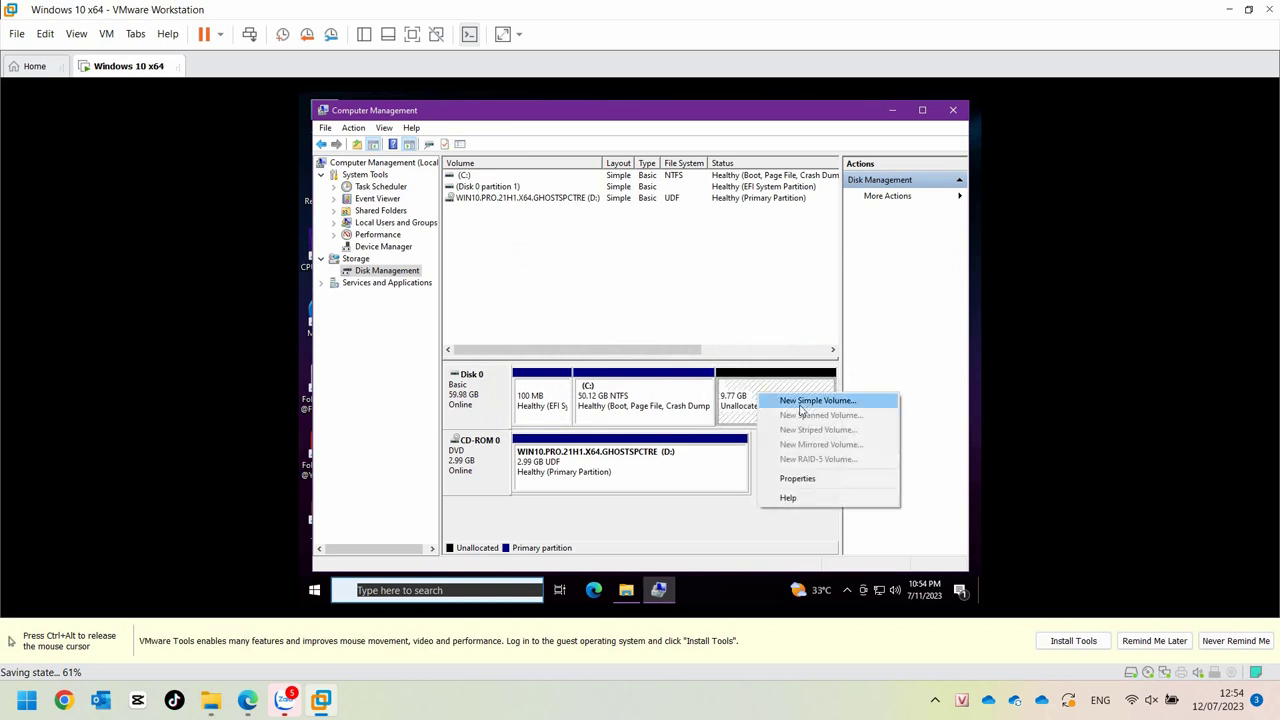
click(800, 402)
click(699, 414)
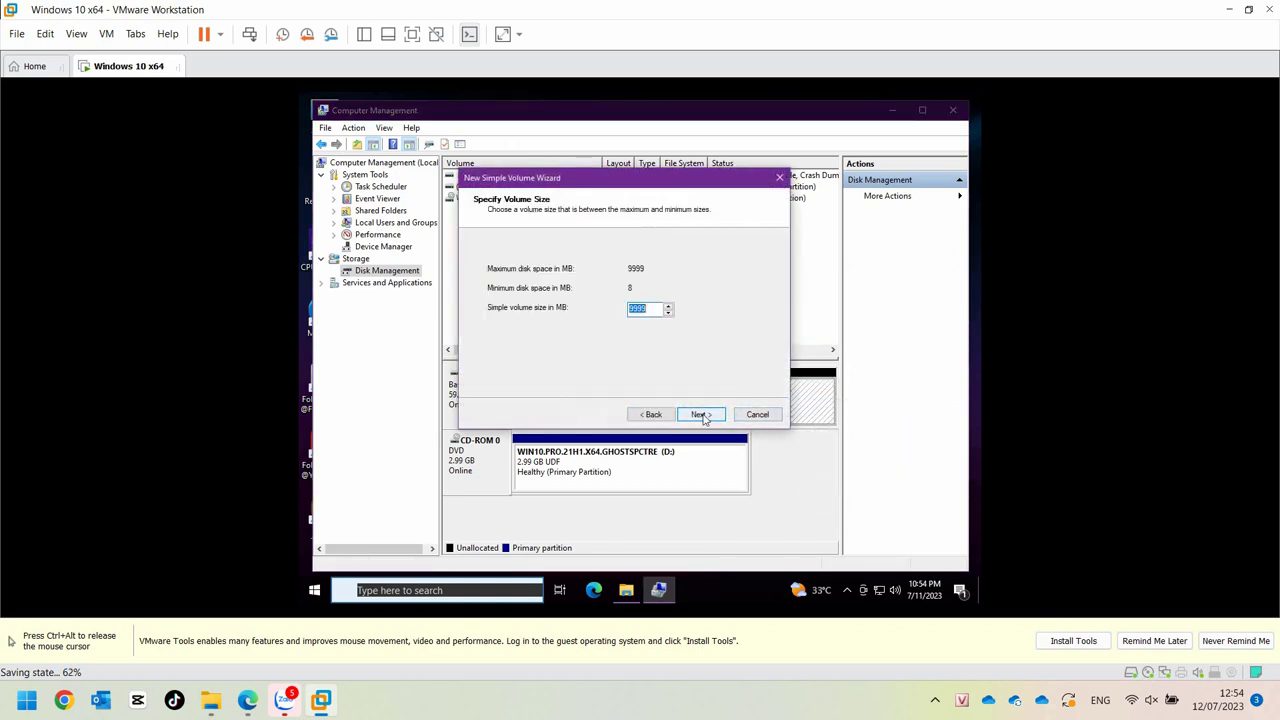
click(701, 414)
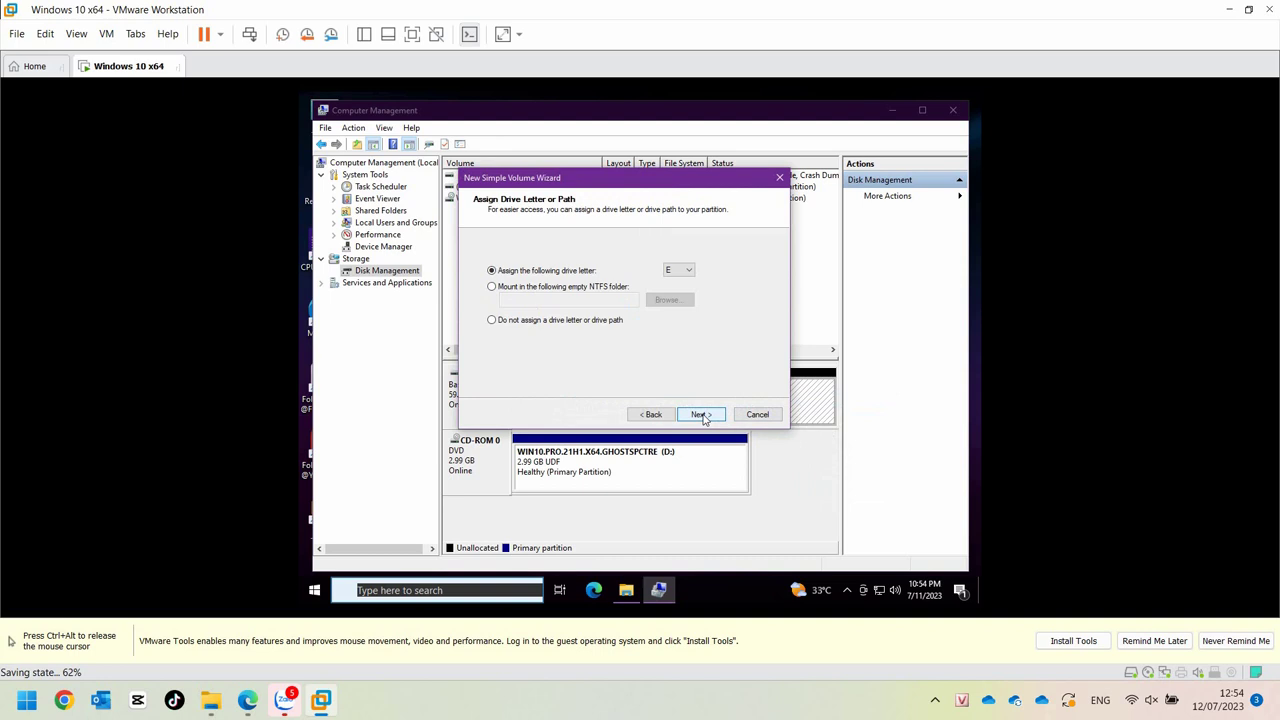
click(701, 414)
click(701, 414)
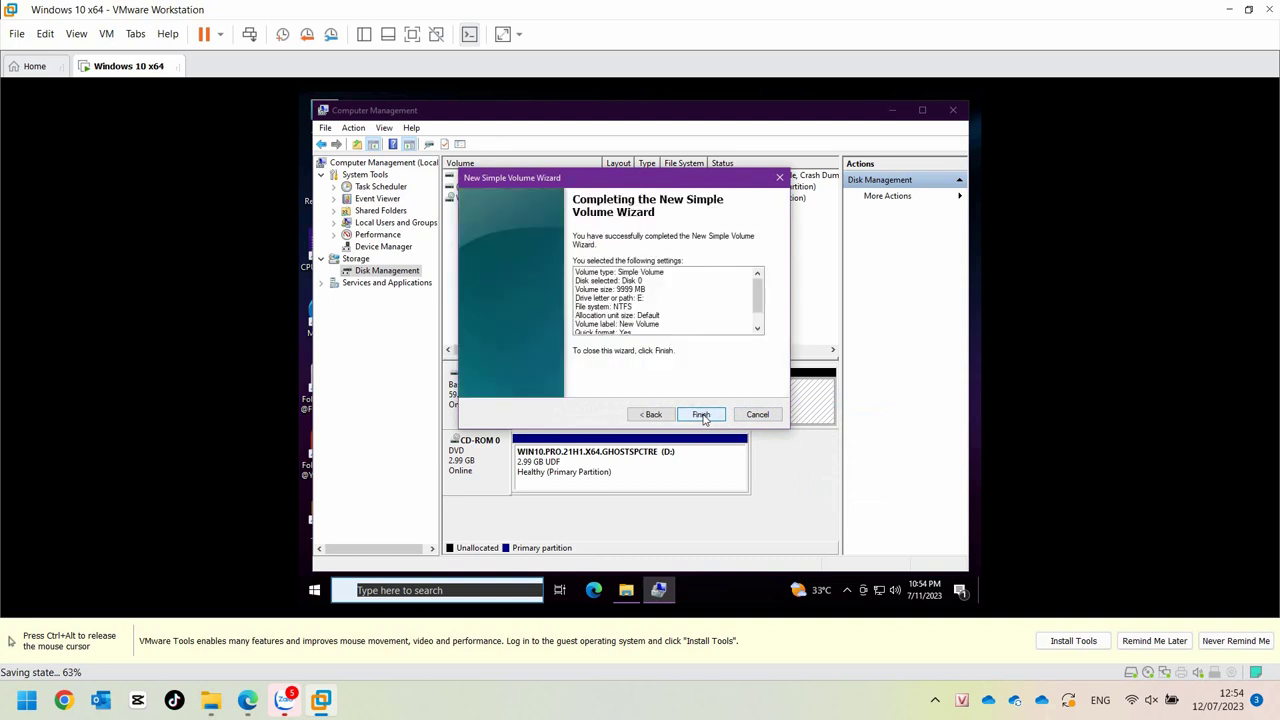
click(701, 414)
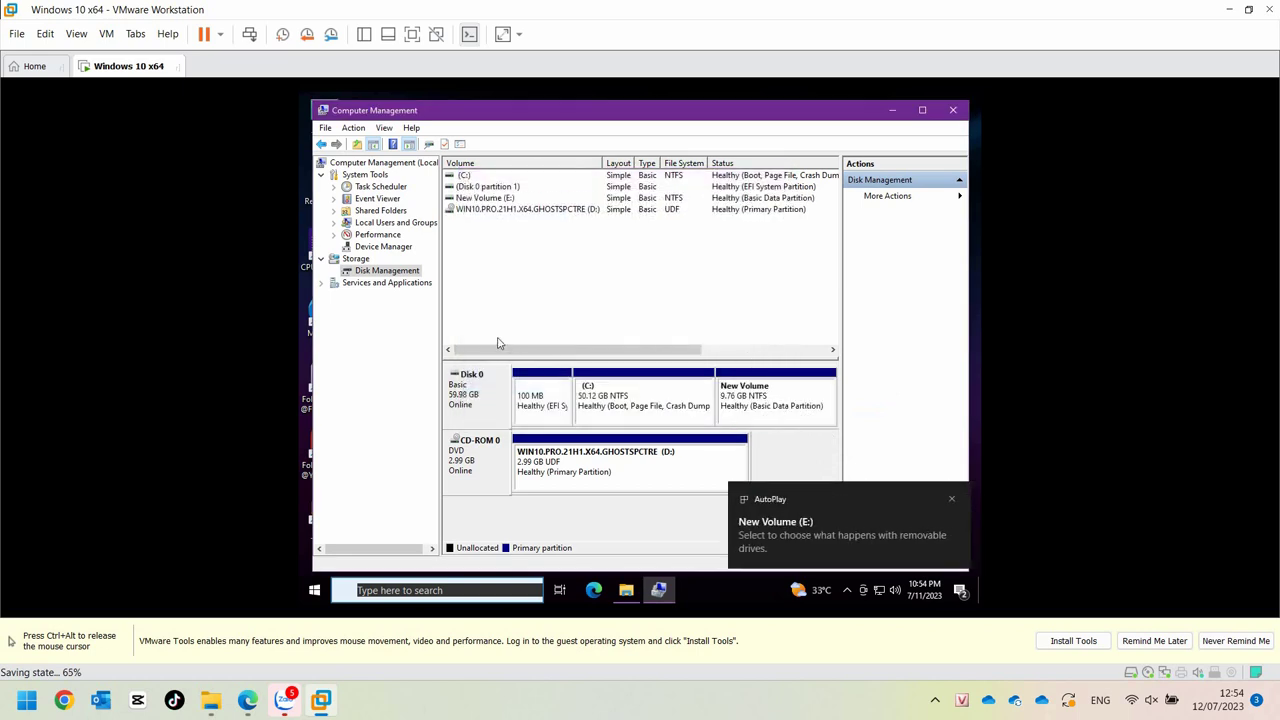
- Check New Volume (E:) is empty in File Explorer, then close File Explorer and Computer Management
right_click(801, 412)
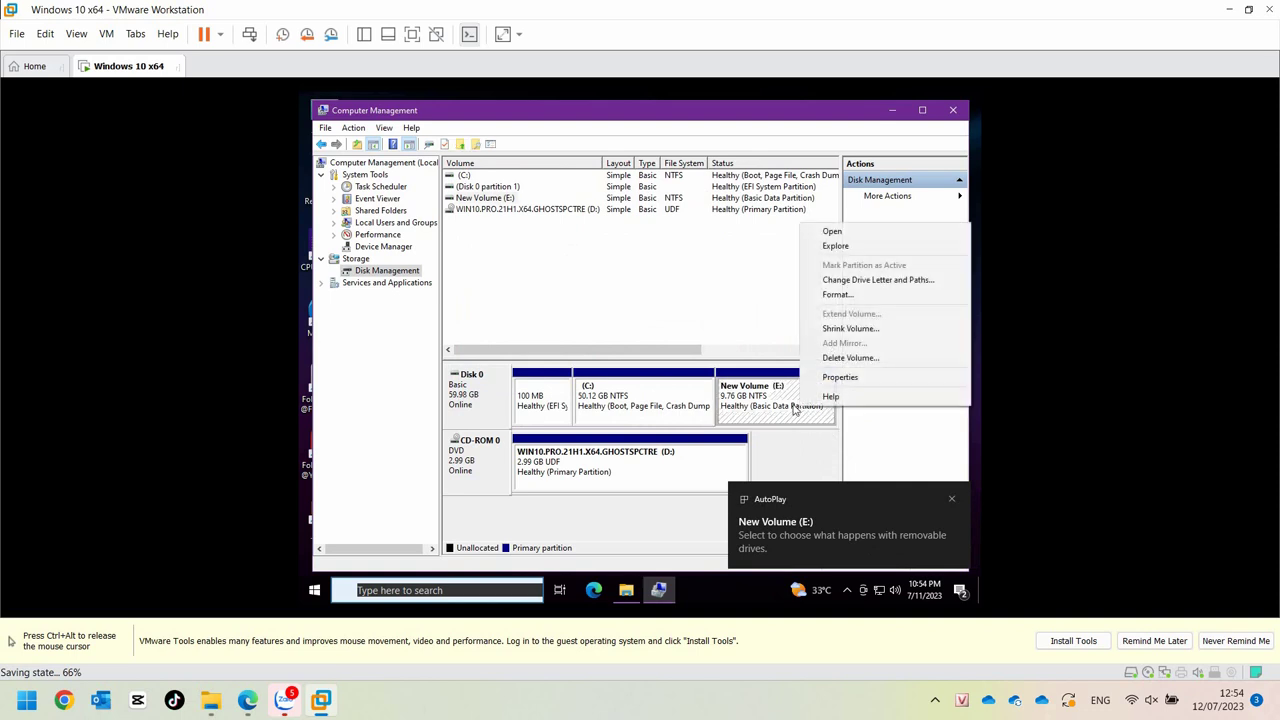
click(773, 405)
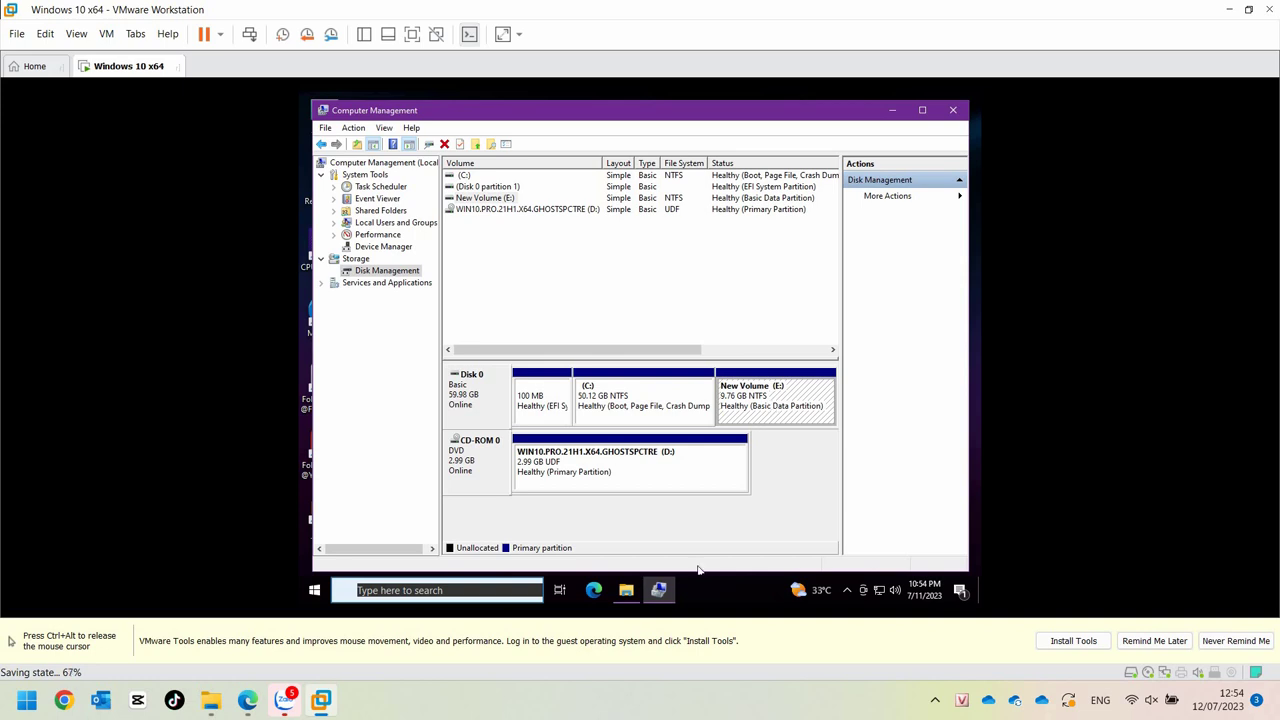
click(626, 590)
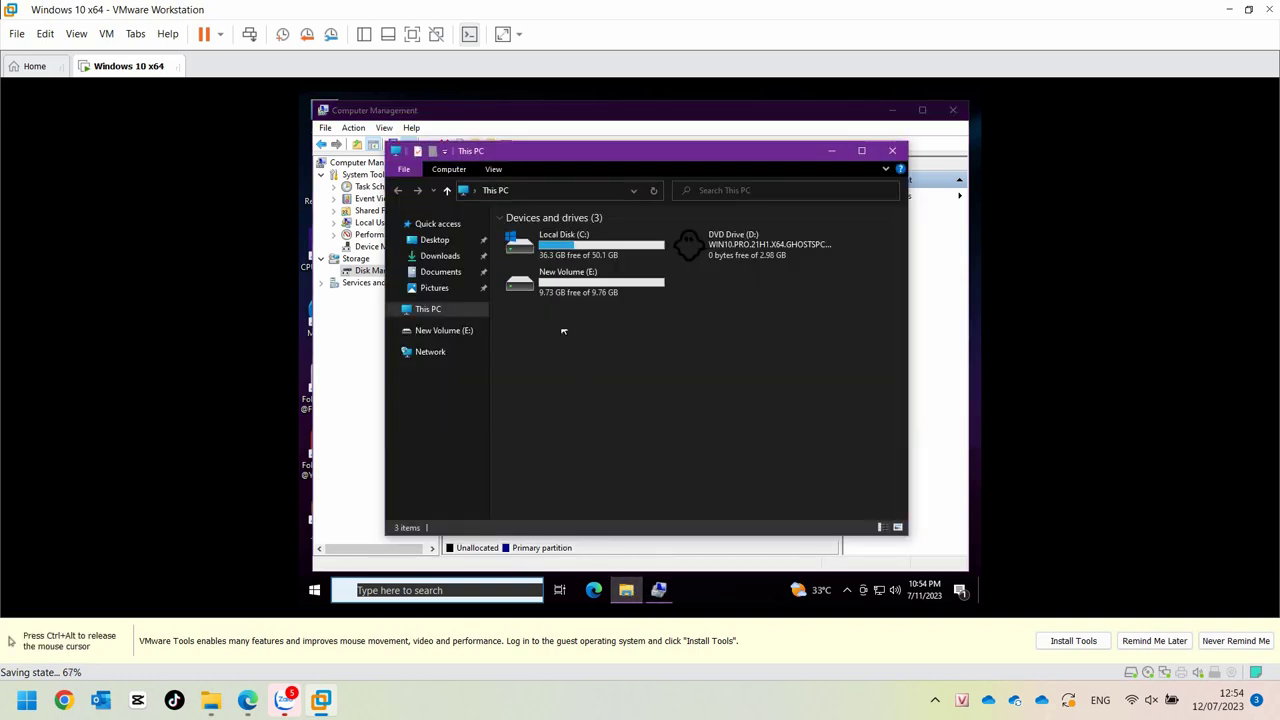
double_click(570, 284)
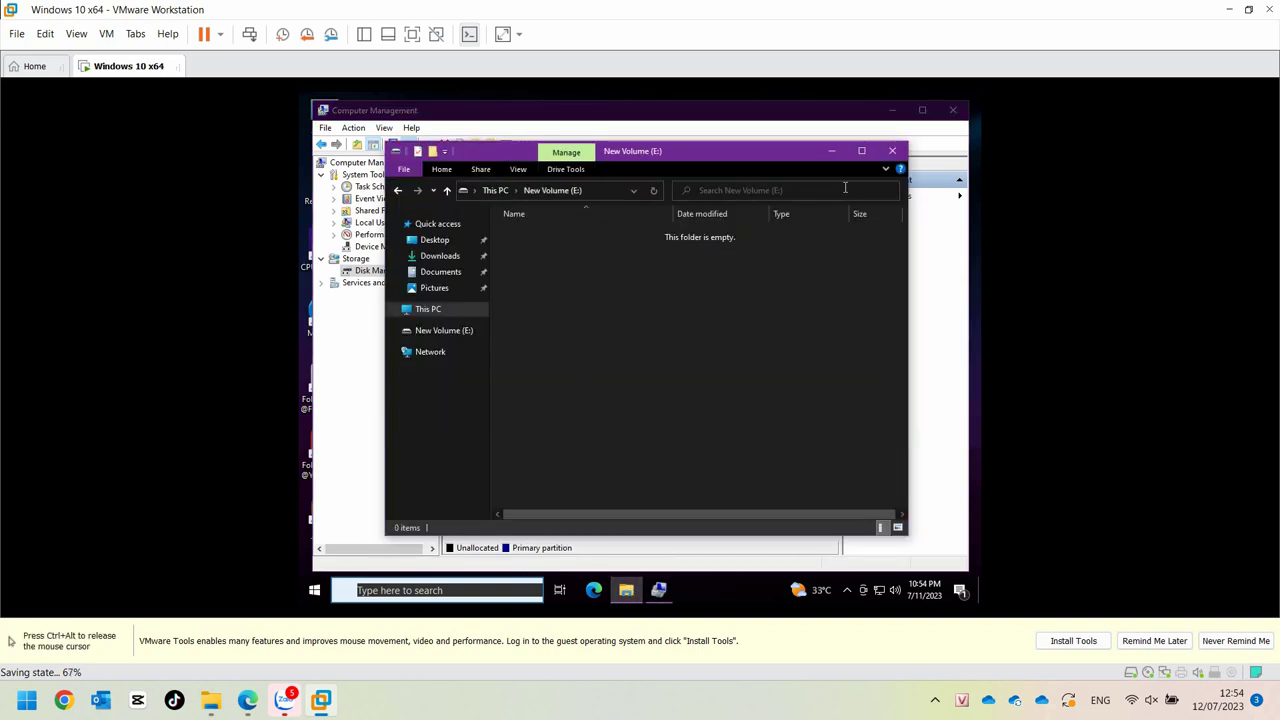
click(893, 152)
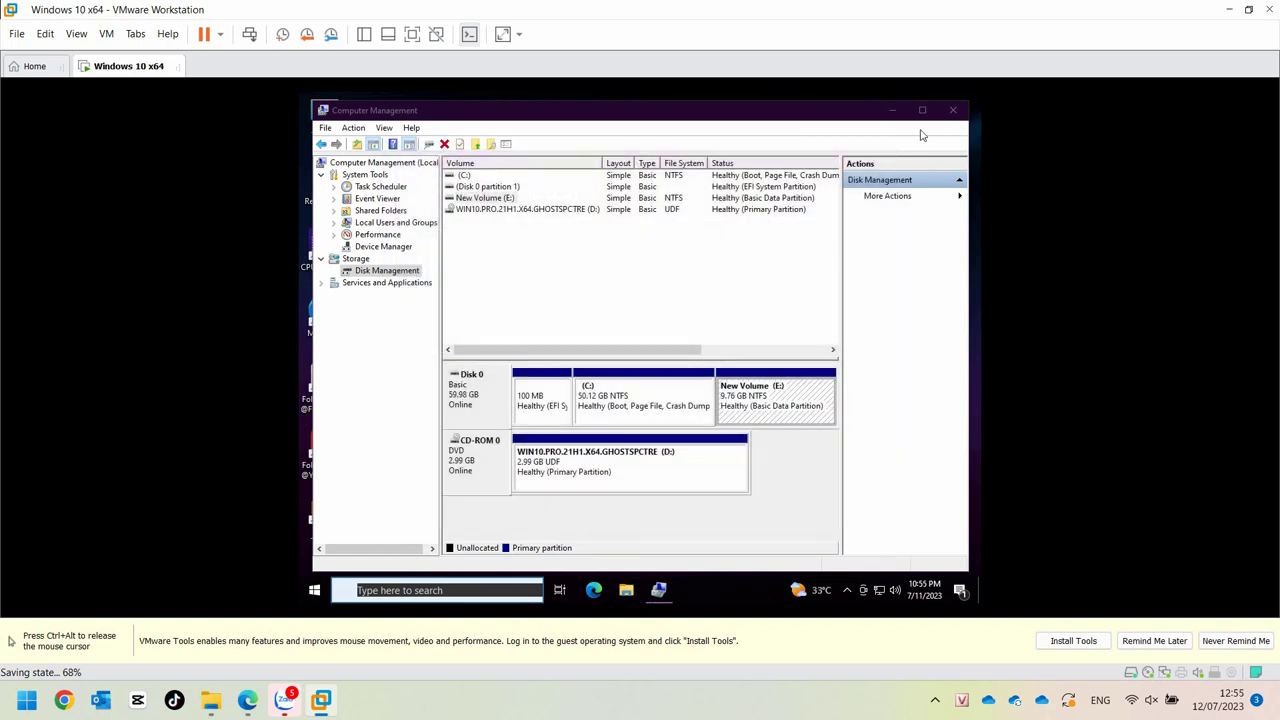
click(951, 112)
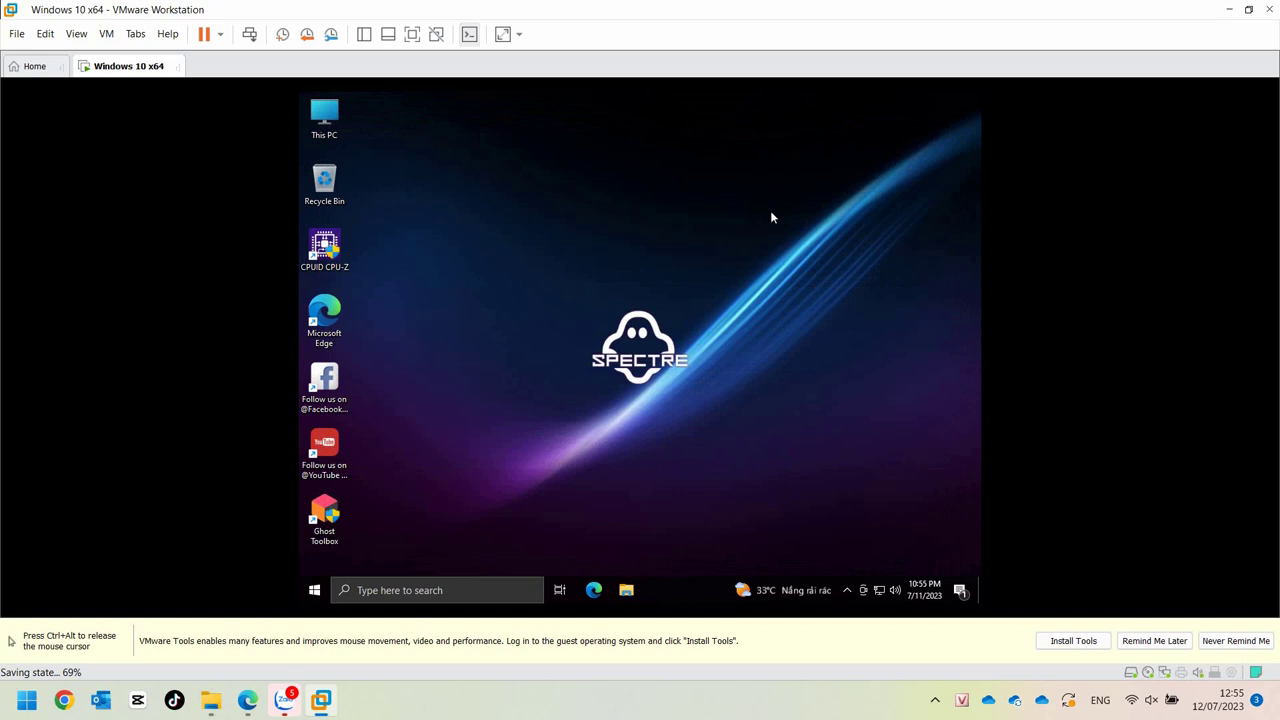
- Shut down the Windows 10 guest and switch to File Explorer on the host
click(314, 590)
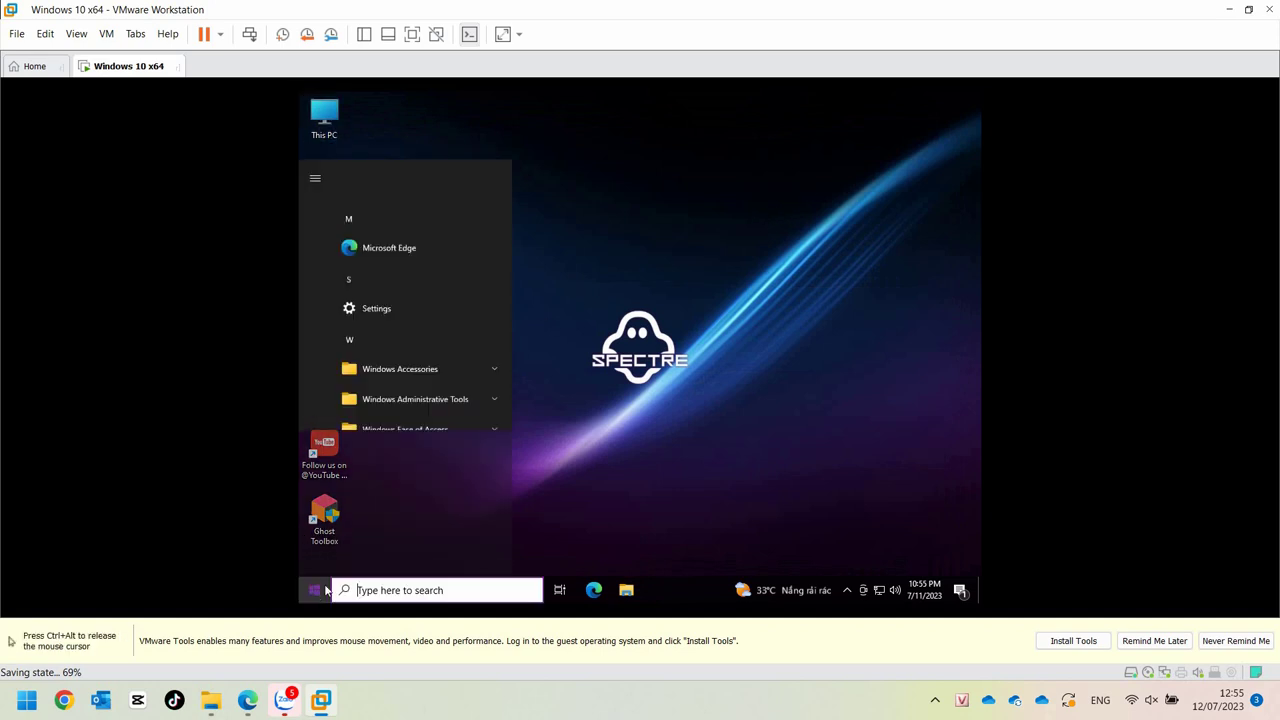
click(315, 560)
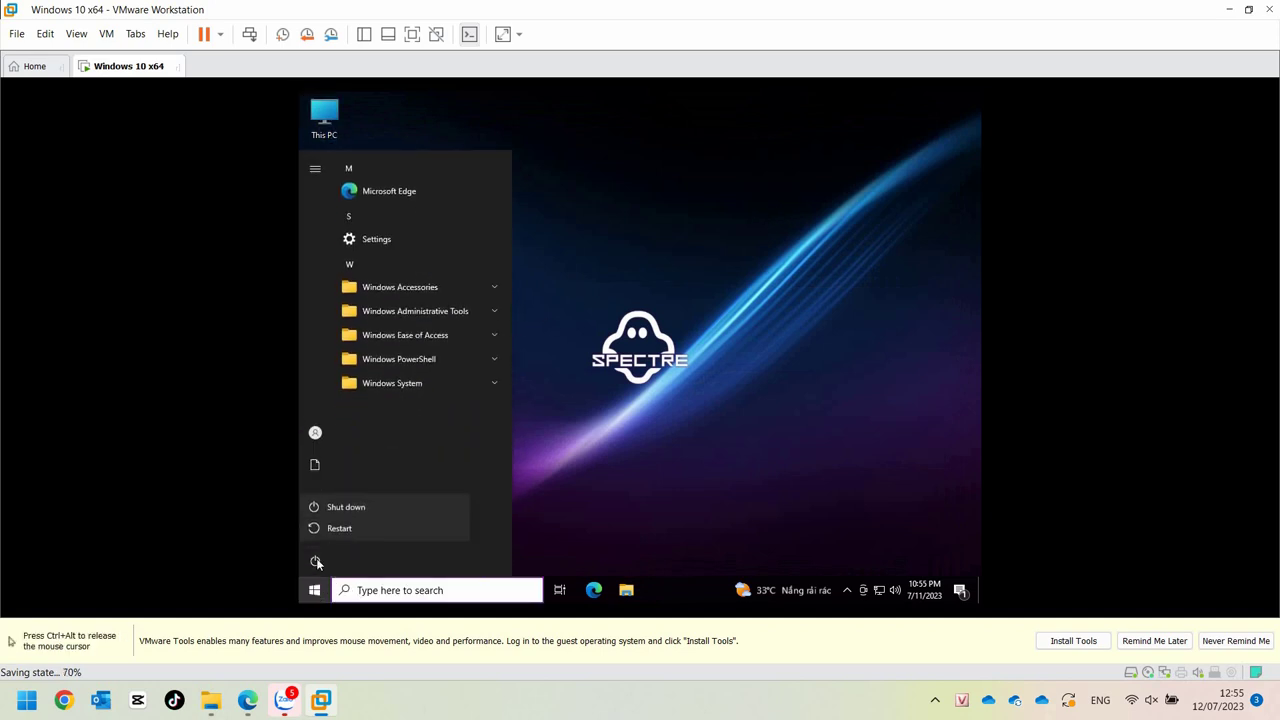
click(343, 507)
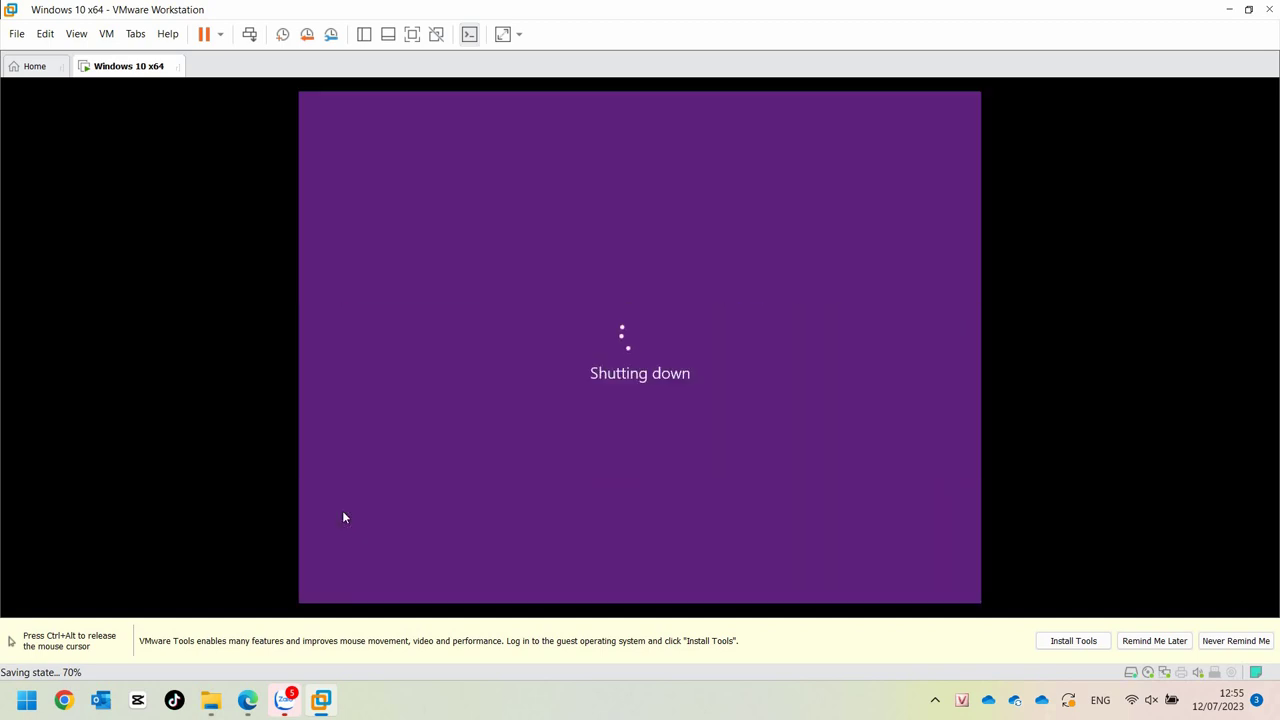
key(ctrl+alt)
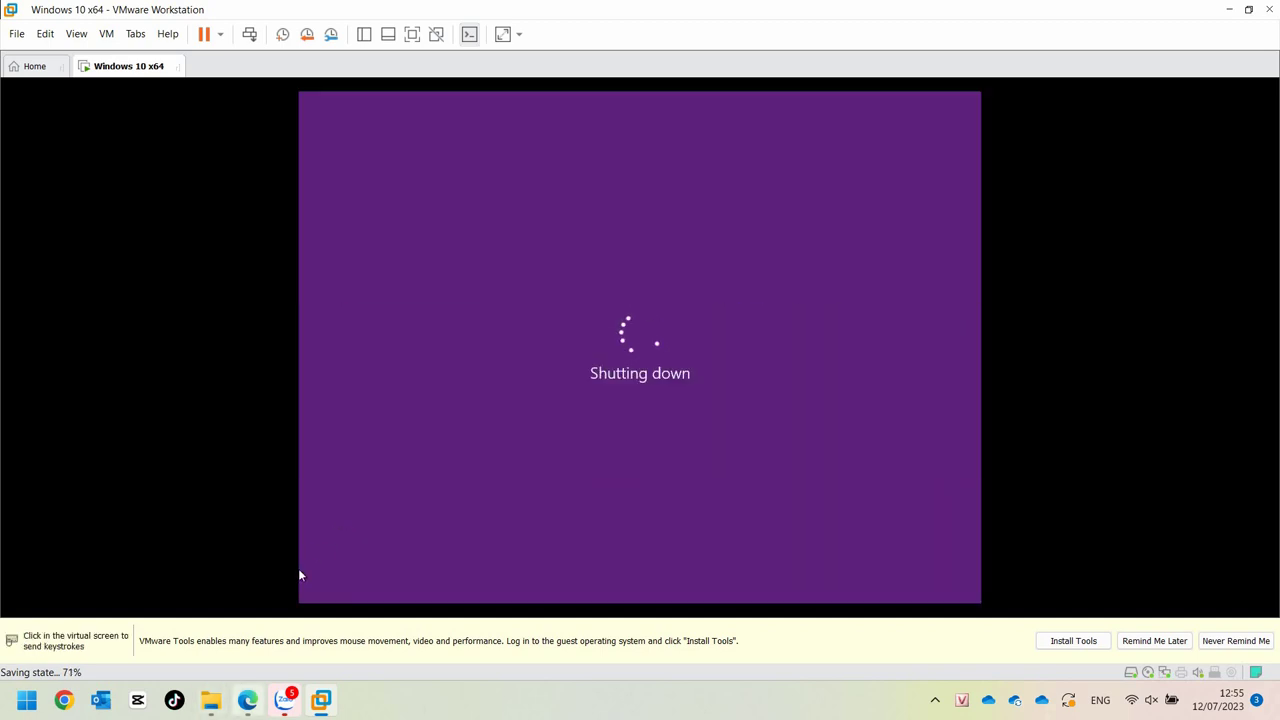
mouse_move(247, 700)
key(alt+Tab)
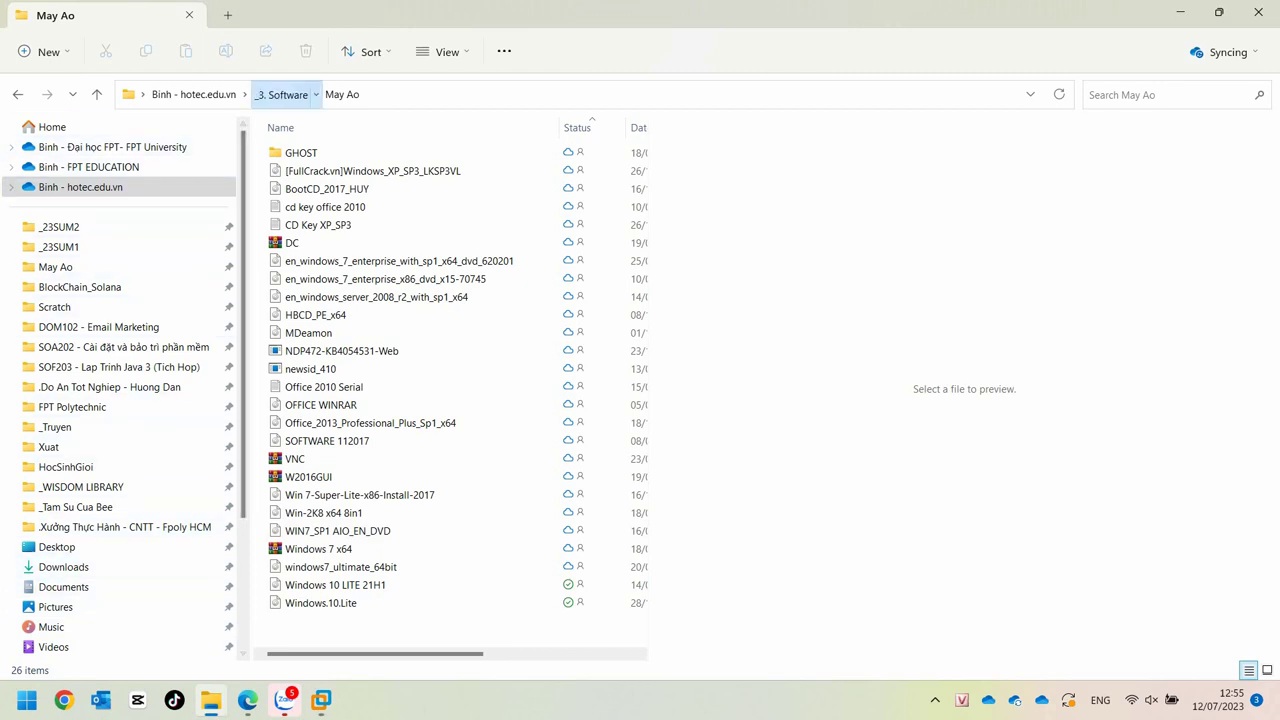
- Go to _3. Software > UltraISO 9.6.2-Thuthuattienich.com and run UltraISOPortable as administrator
click(281, 94)
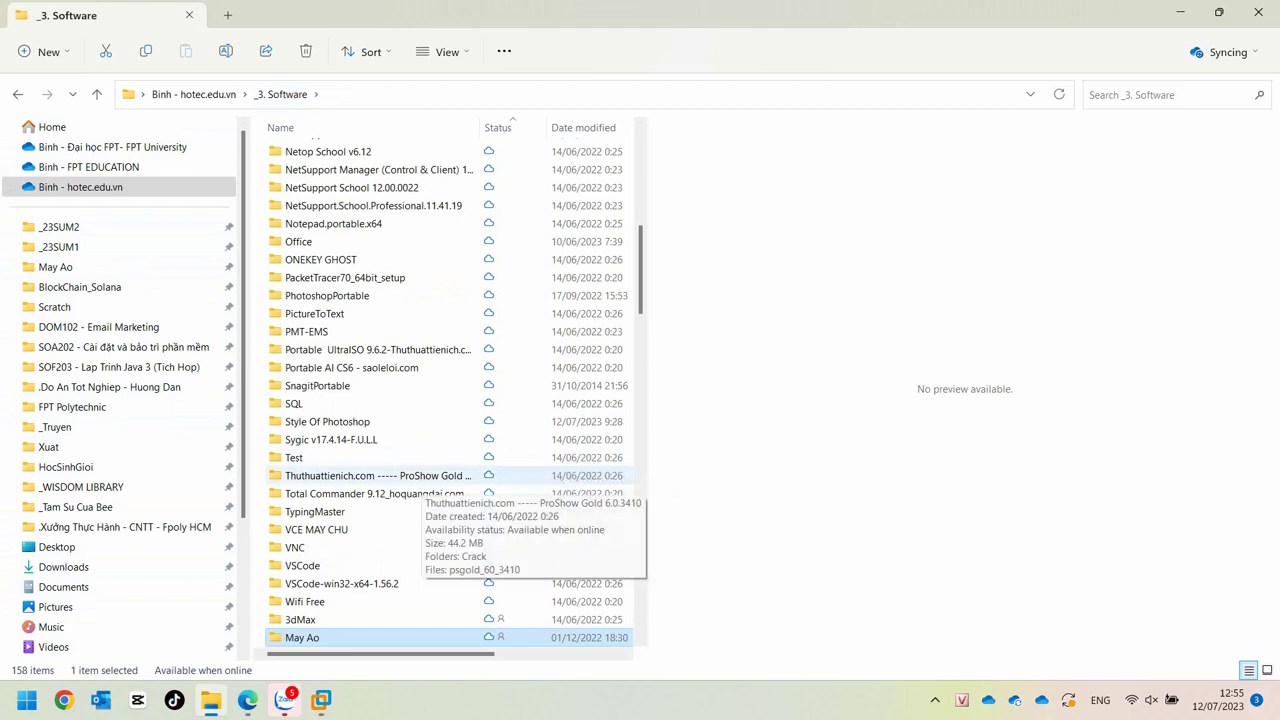
scroll(450, 390, down, 5)
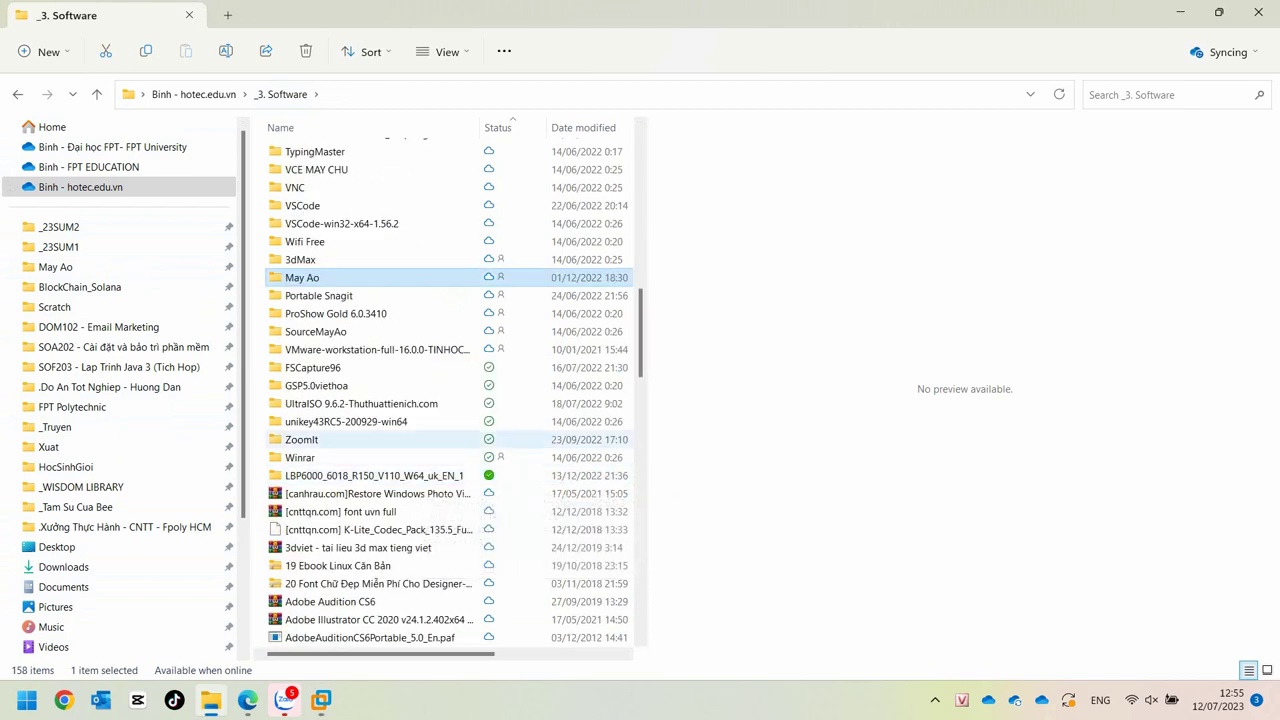
click(360, 403)
key(Return)
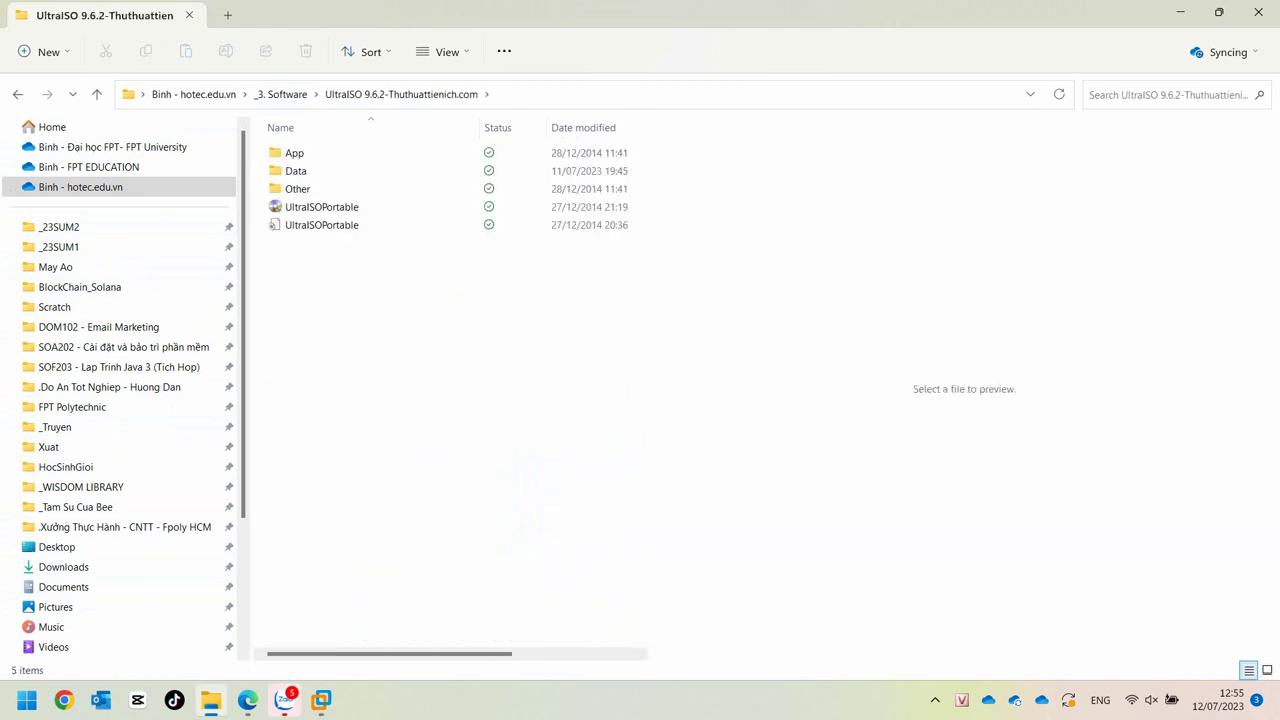
click(310, 207)
right_click(305, 208)
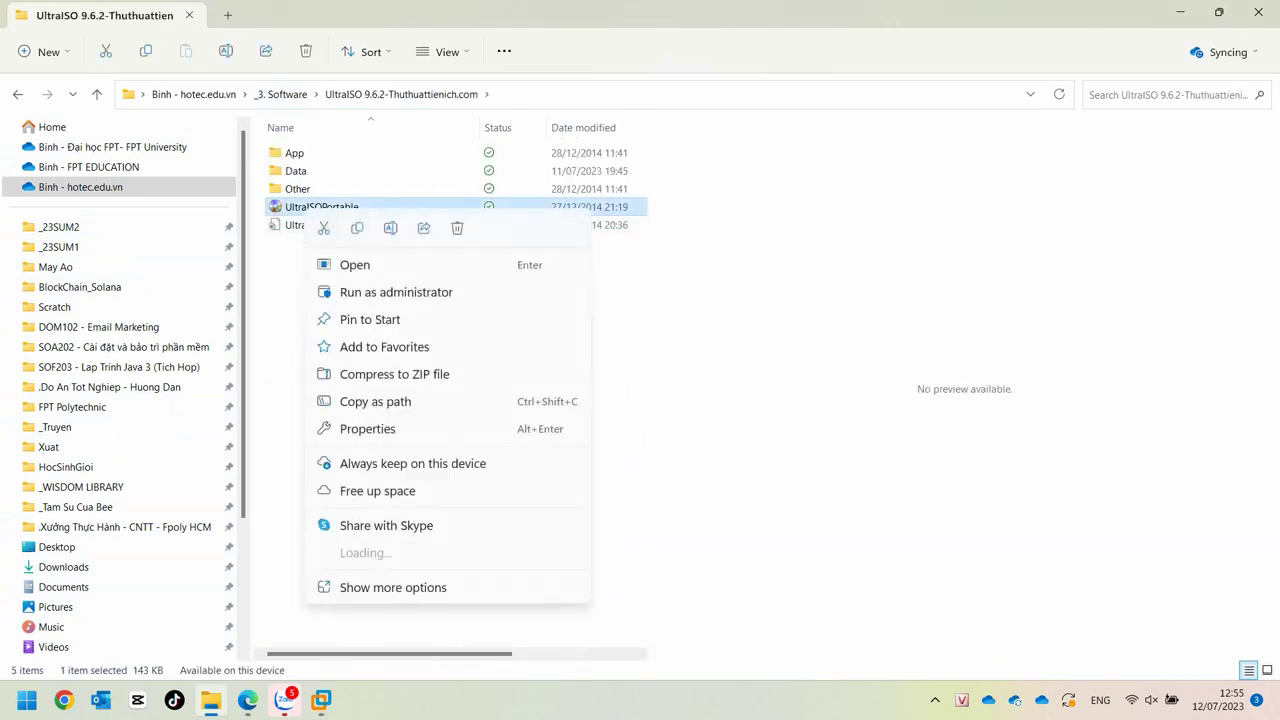
key(Return)
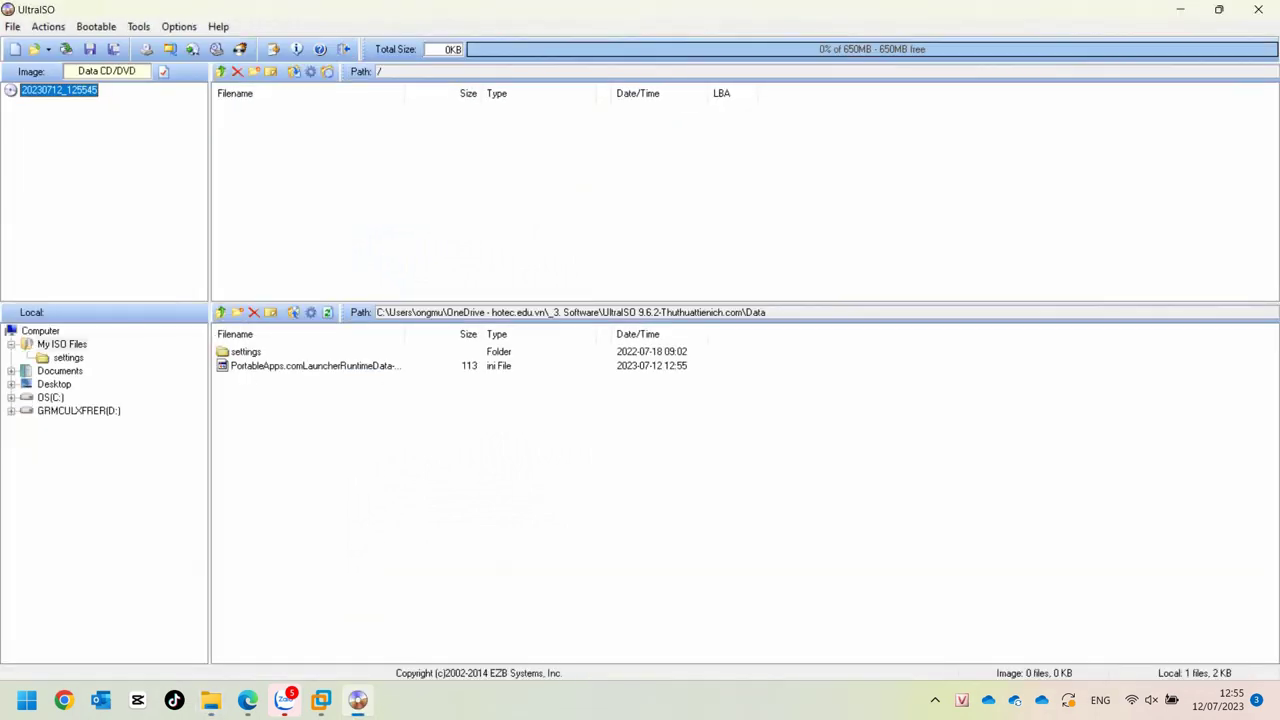
- Load ubuntu-23.04-desktop-amd64.iso from Downloads into UltraISO, then open the Bootable menu
click(33, 49)
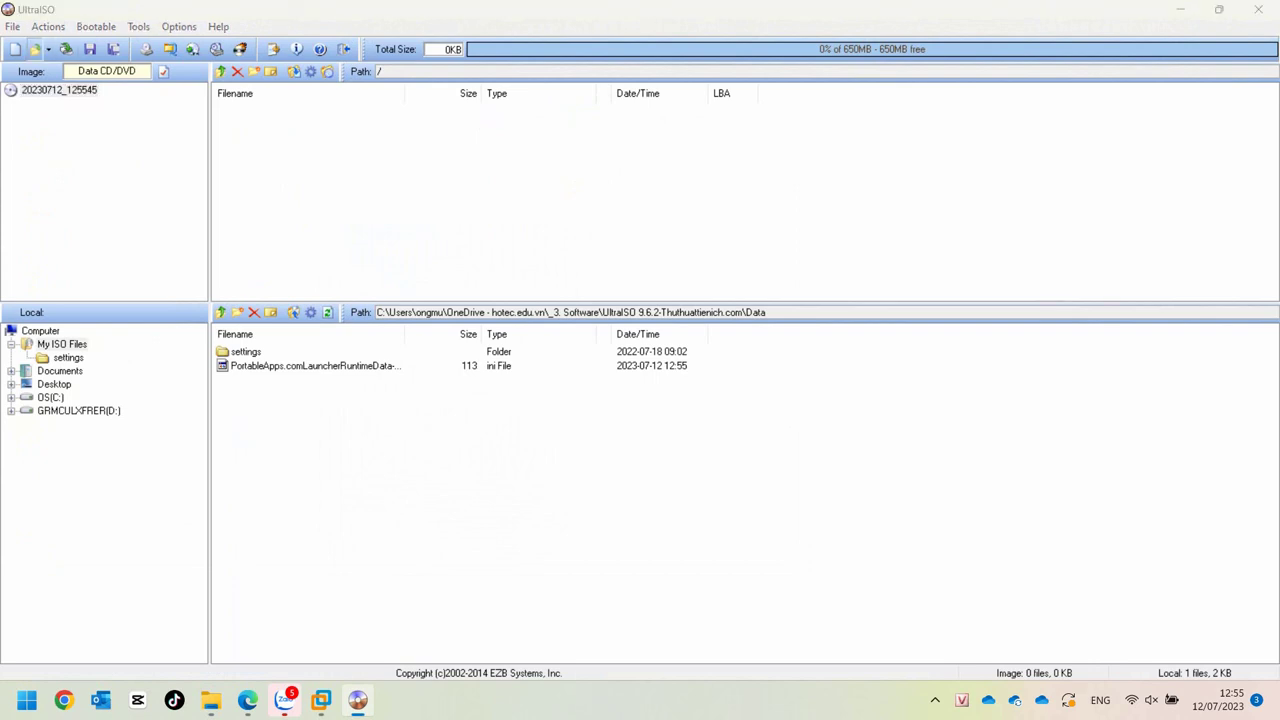
click(601, 238)
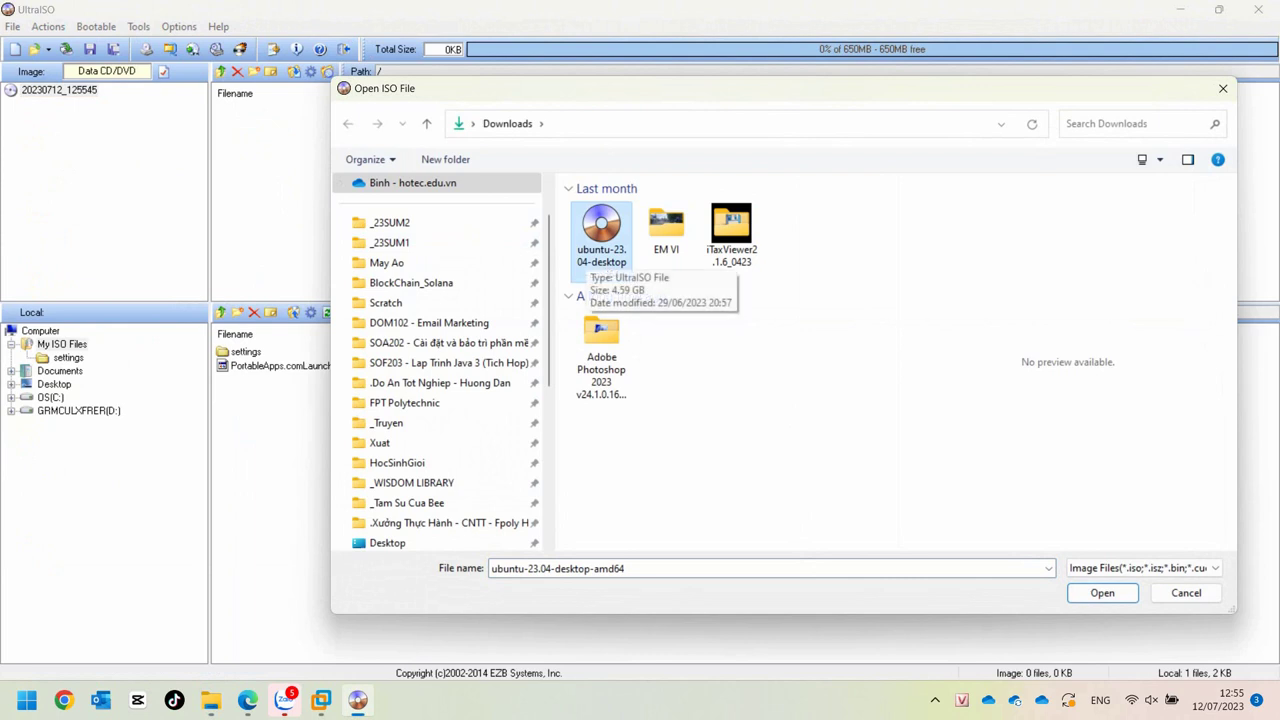
click(1102, 593)
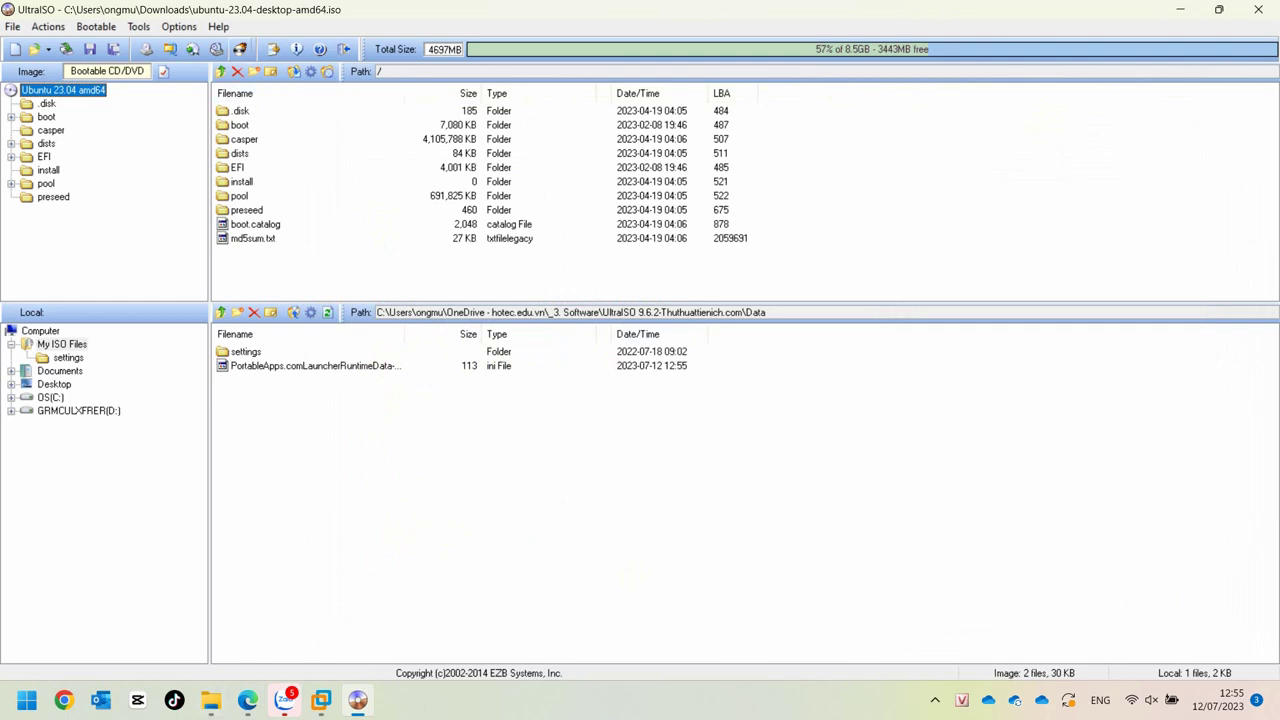
click(96, 27)
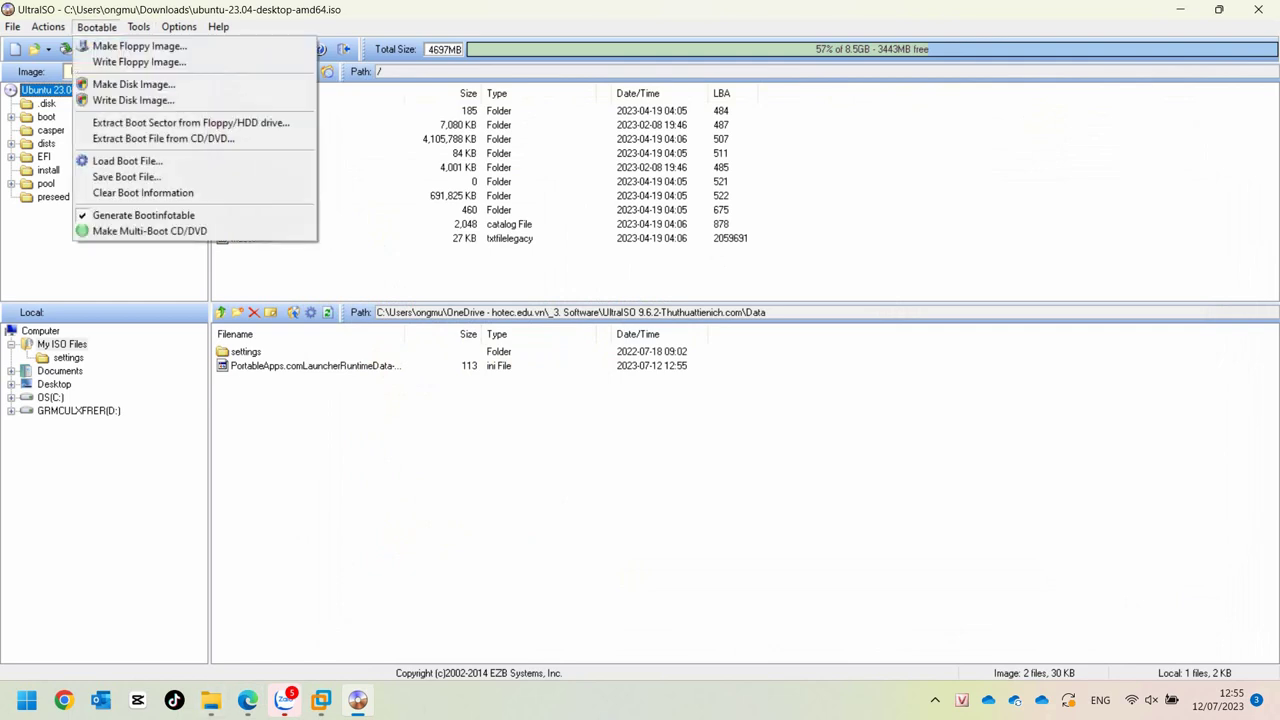
- Write the Ubuntu image to the SanDisk USB drive with USB-HDD+, confirming that its data will be erased
click(133, 100)
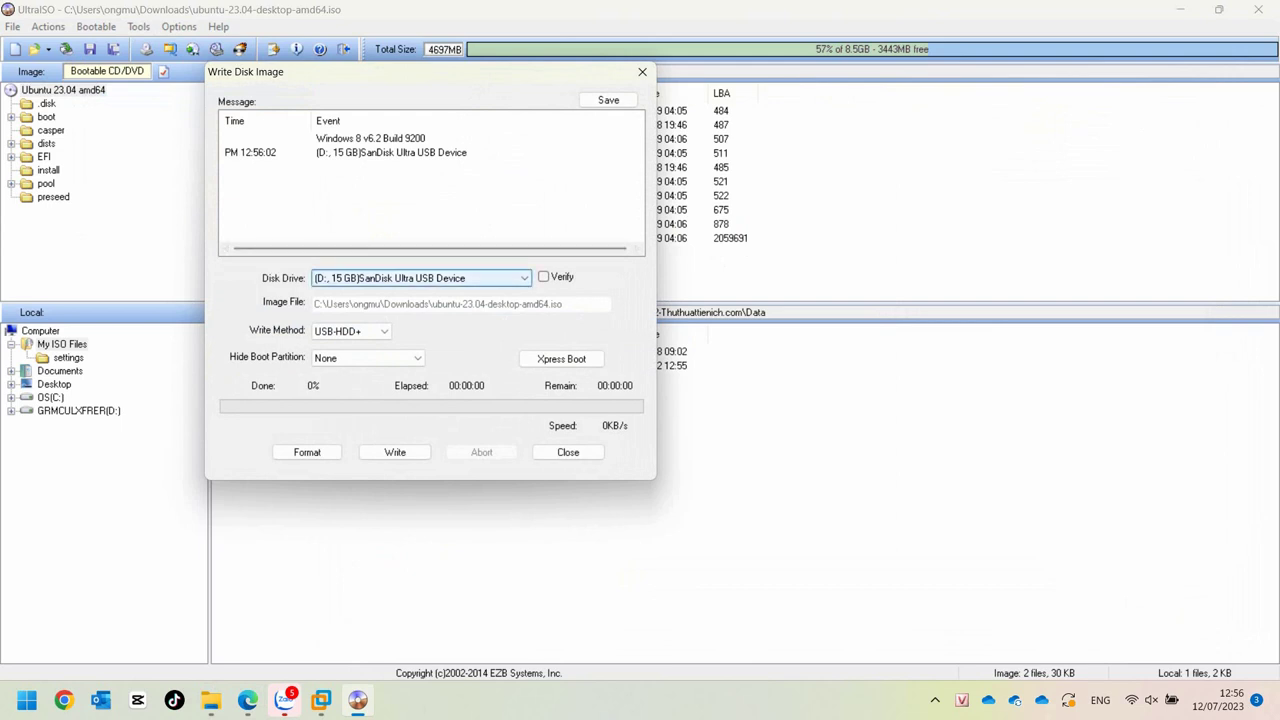
key(alt+Down)
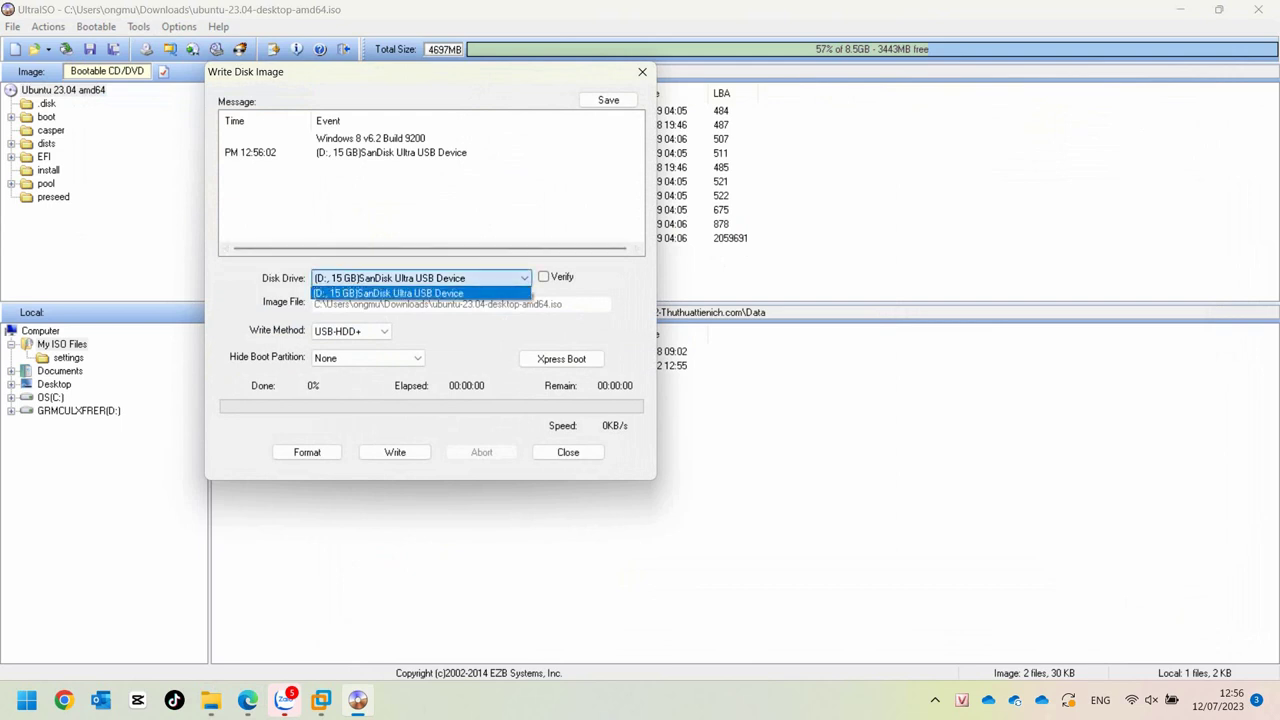
key(Return)
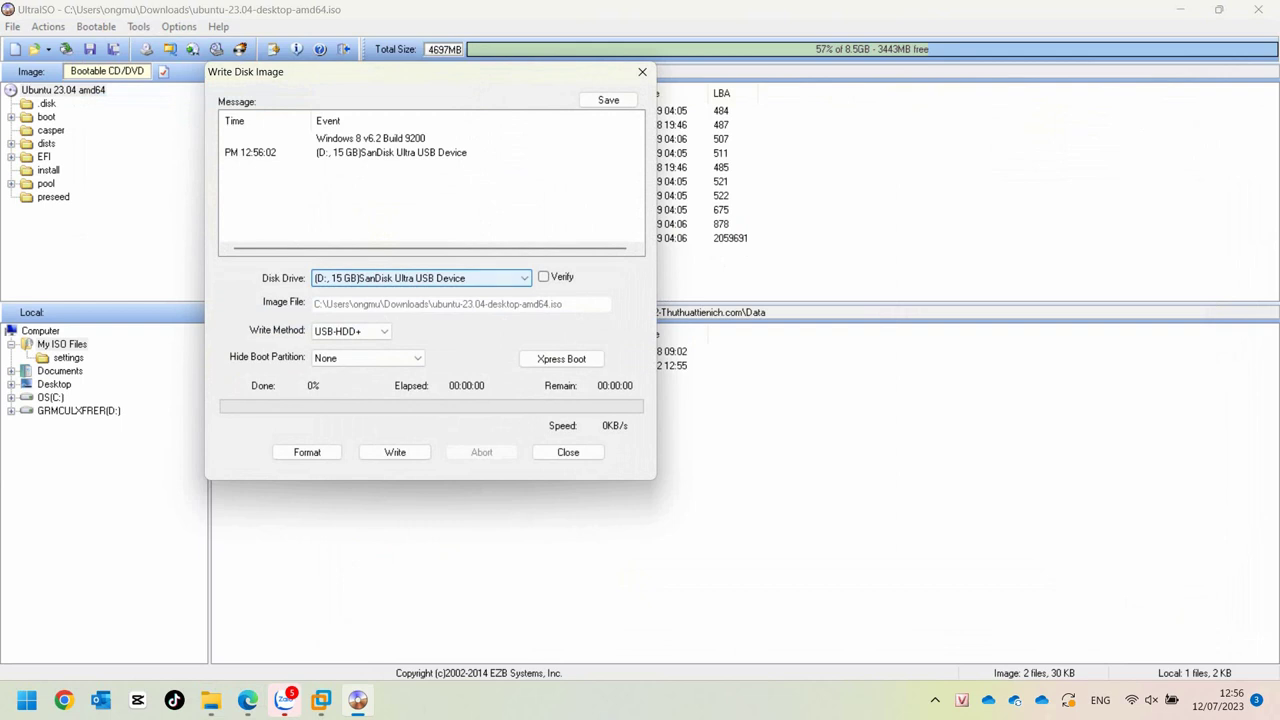
click(395, 452)
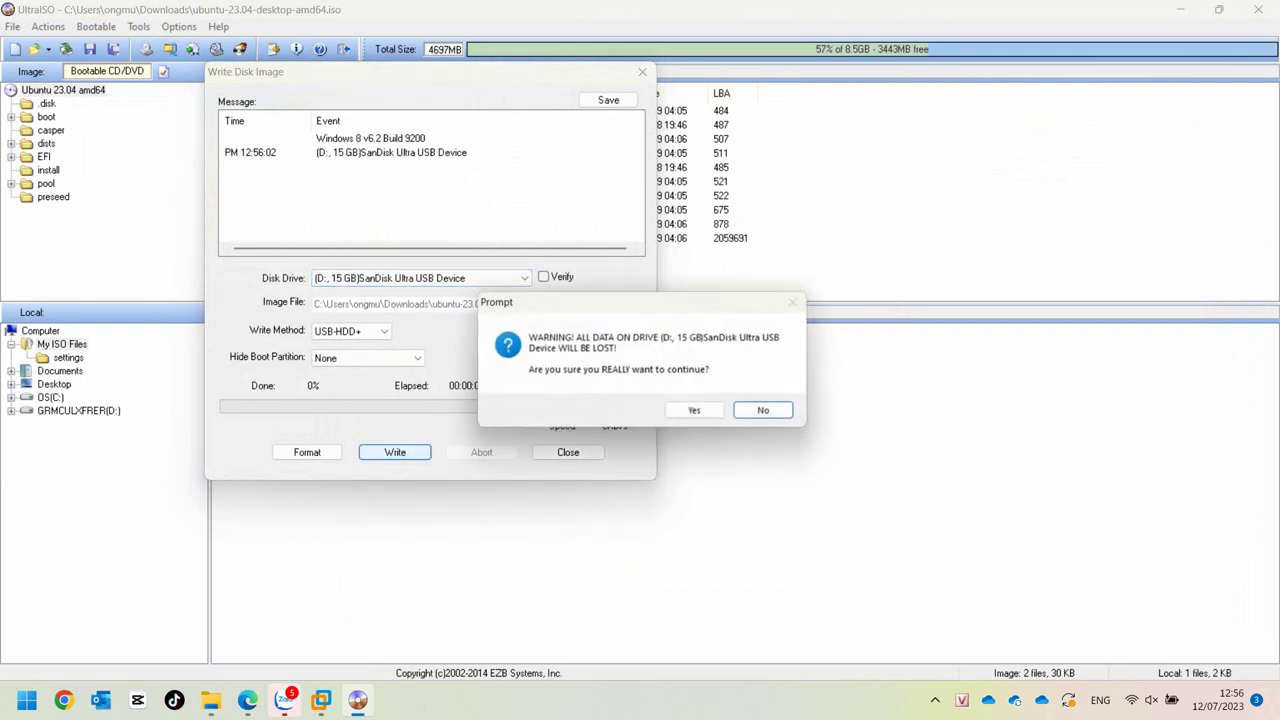
click(697, 411)
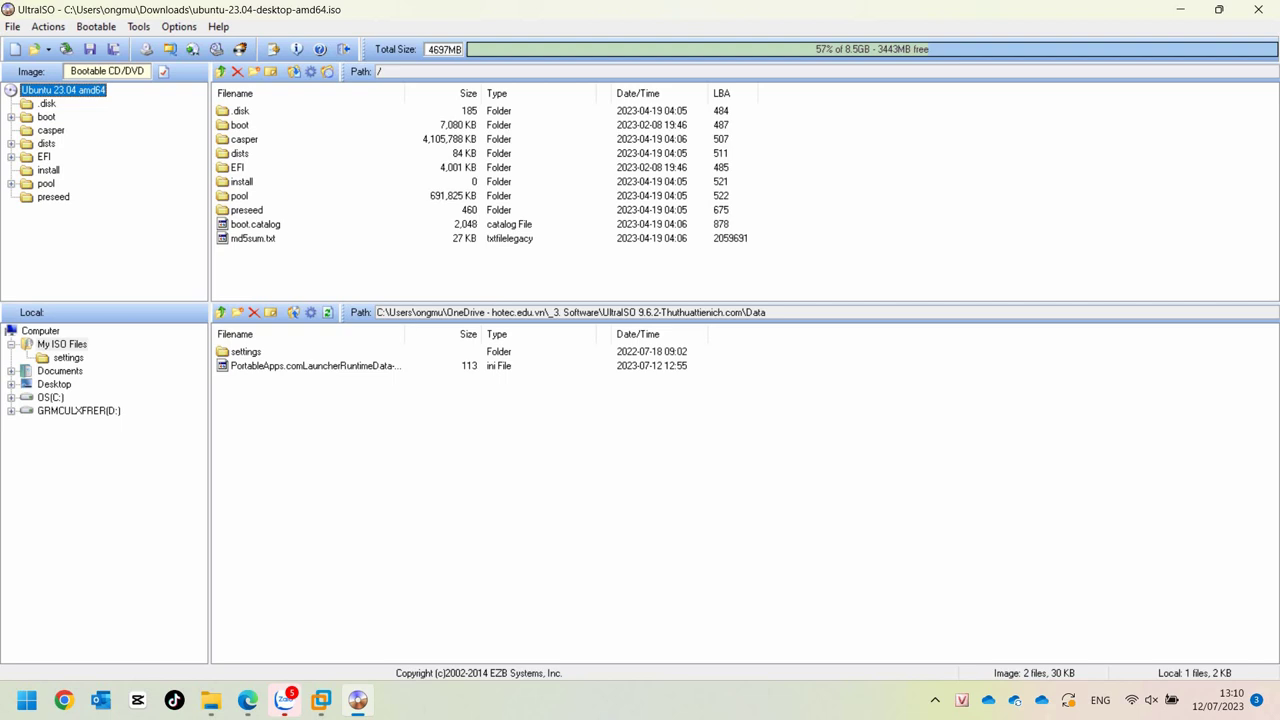
- Close the UltraISO and File Explorer windows to bring VMware Workstation to the front
click(1258, 9)
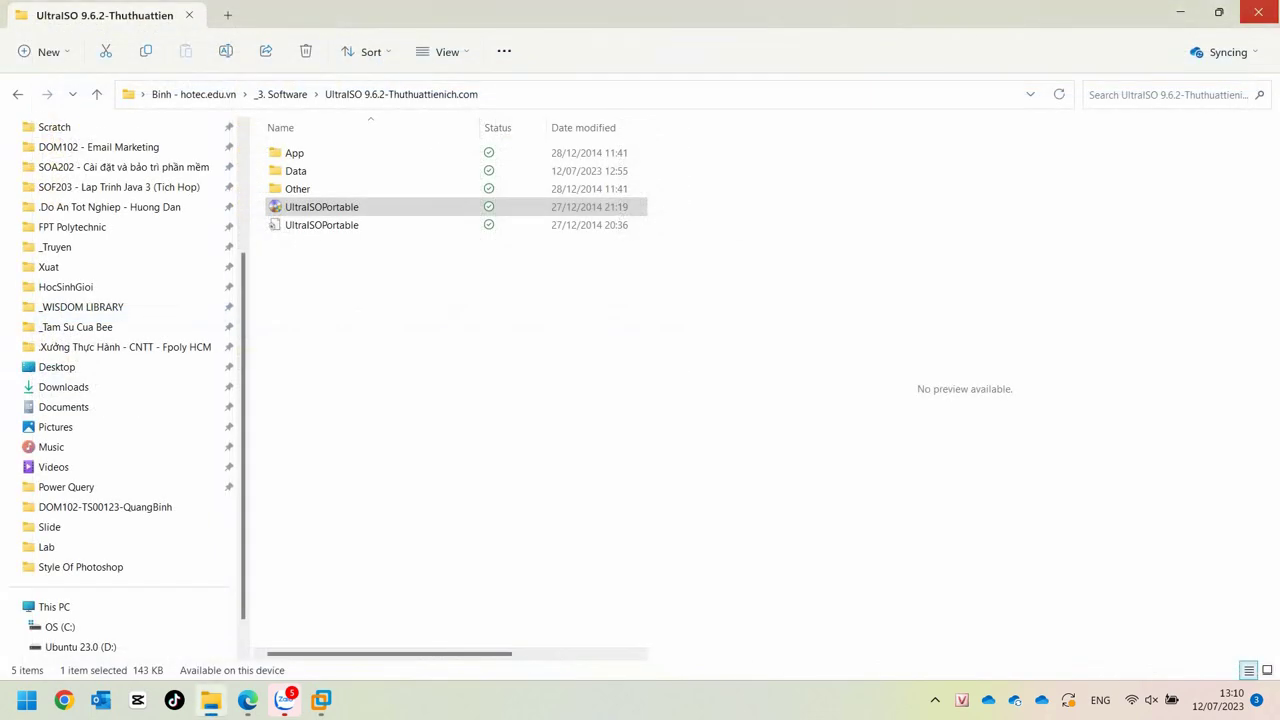
click(1258, 12)
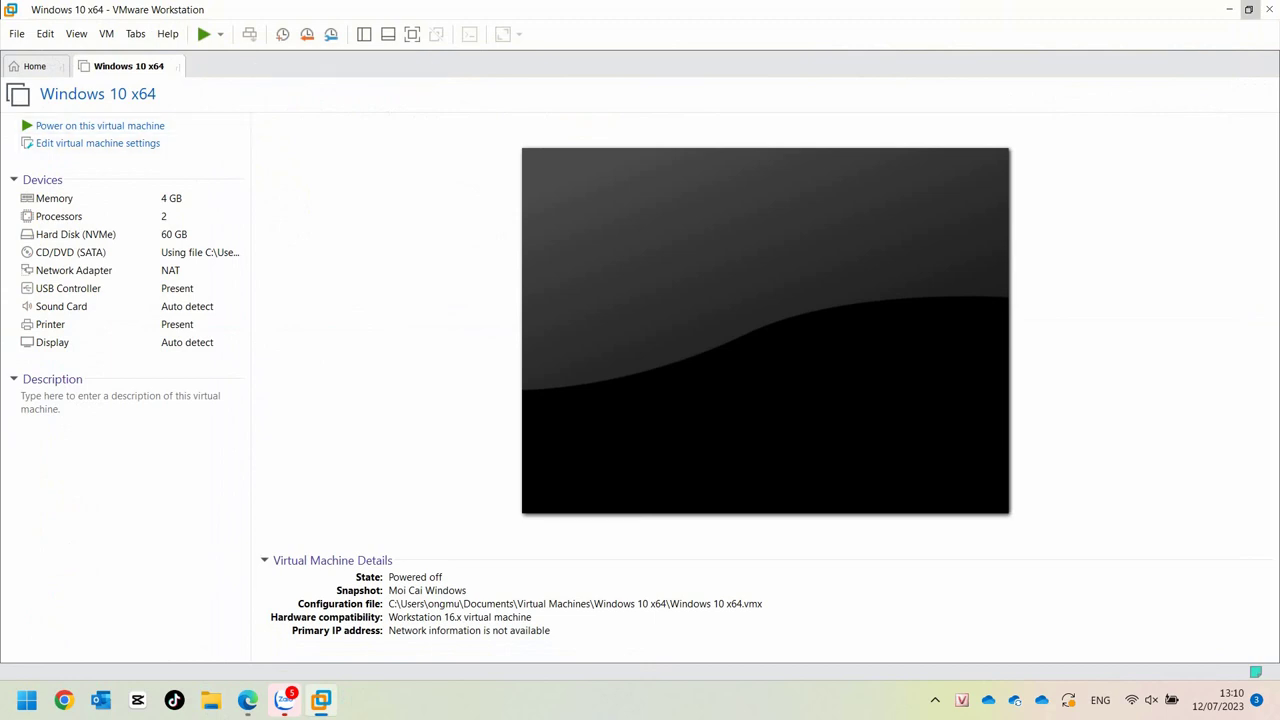
- Power on the Windows 10 x64 virtual machine with Ctrl+B after browsing the menus
click(76, 33)
mouse_move(45, 33)
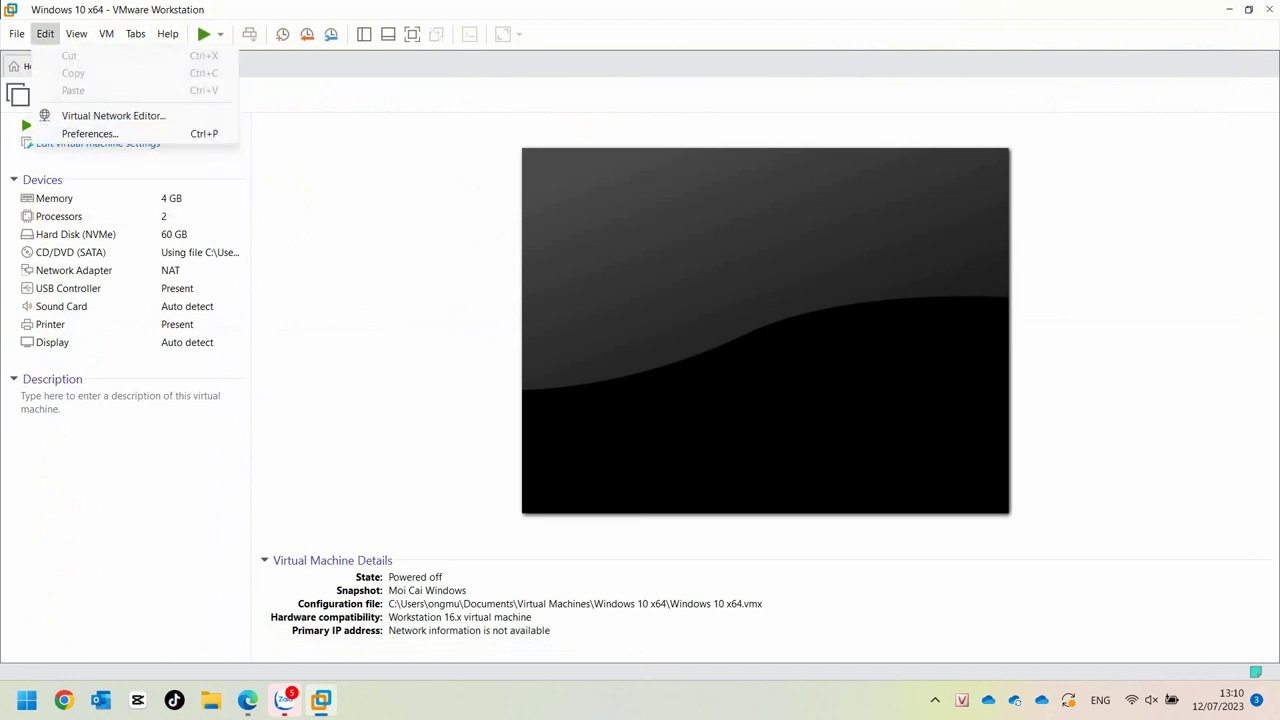
mouse_move(106, 33)
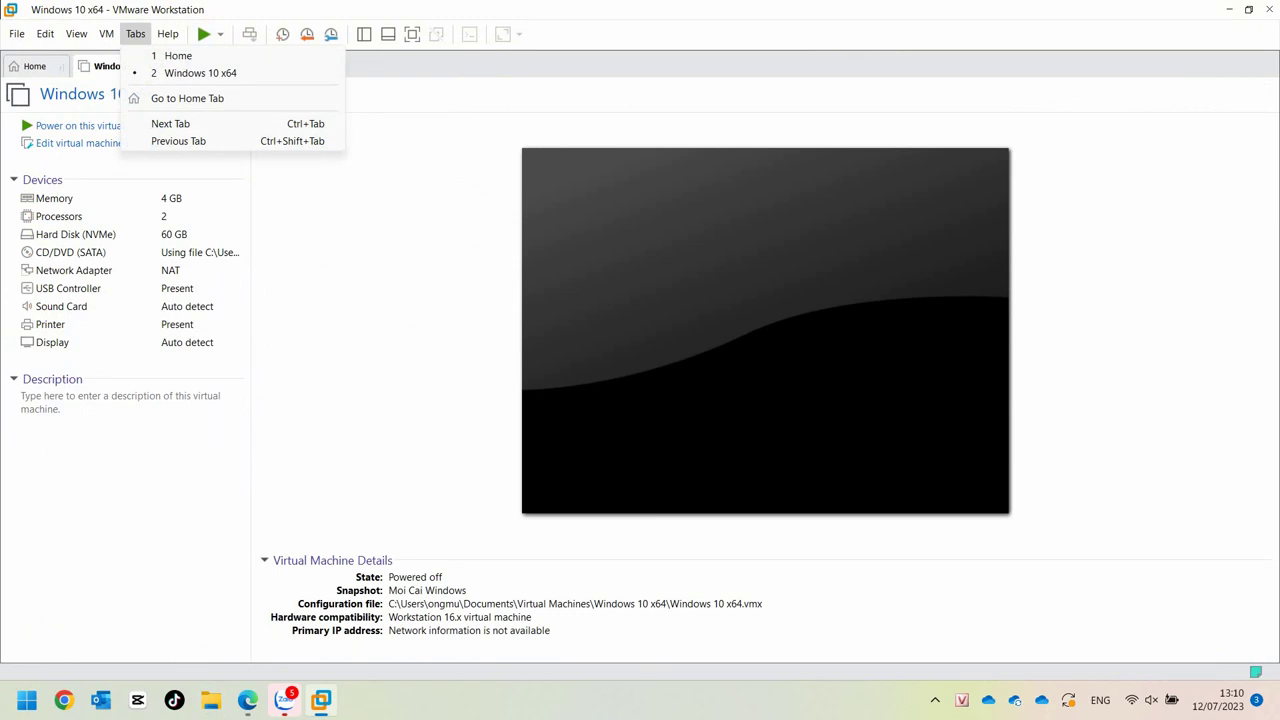
key(Escape)
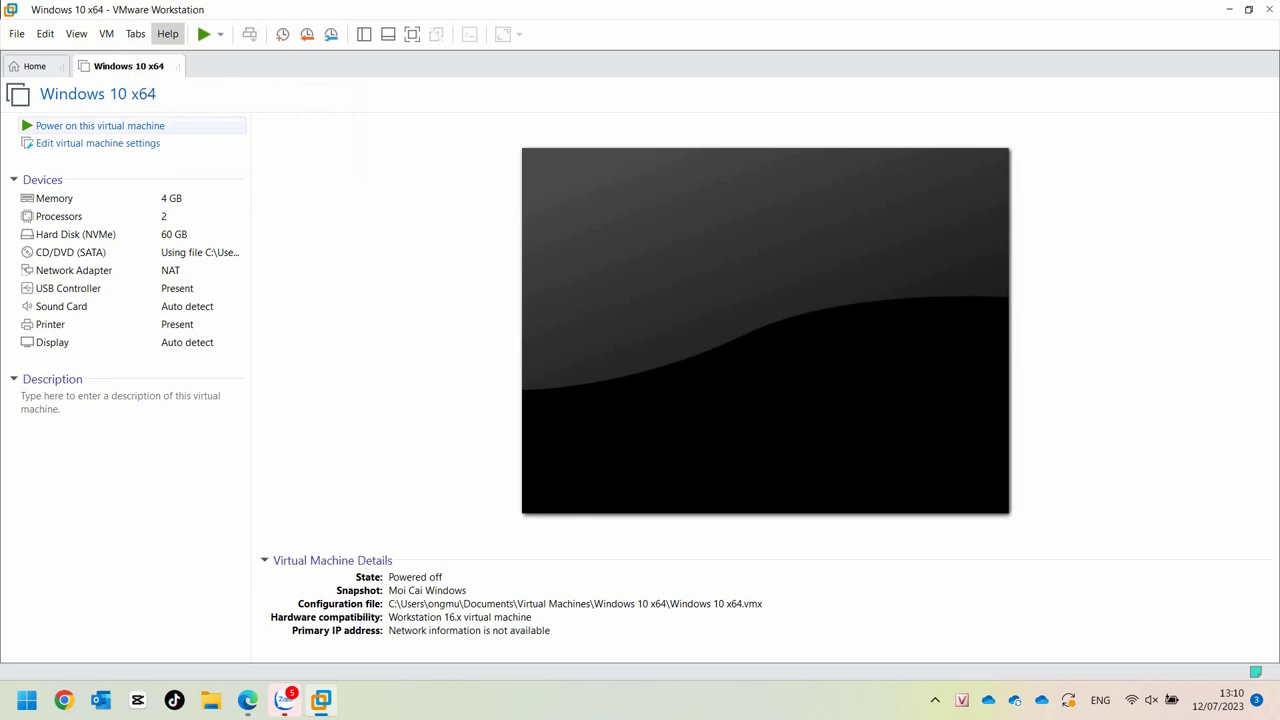
key(ctrl+b)
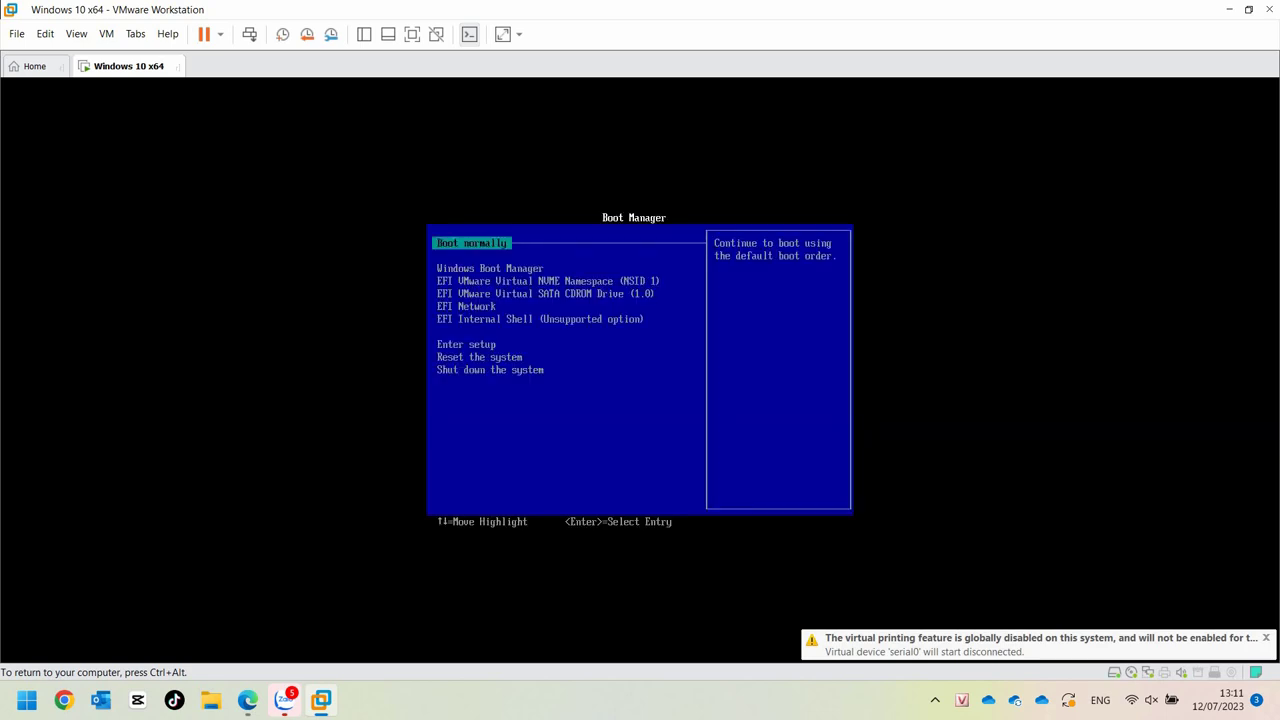
- Boot the guest through Windows Boot Manager after an attempt from the SATA CDROM entry
key(Down)
key(Down)
key(Down)
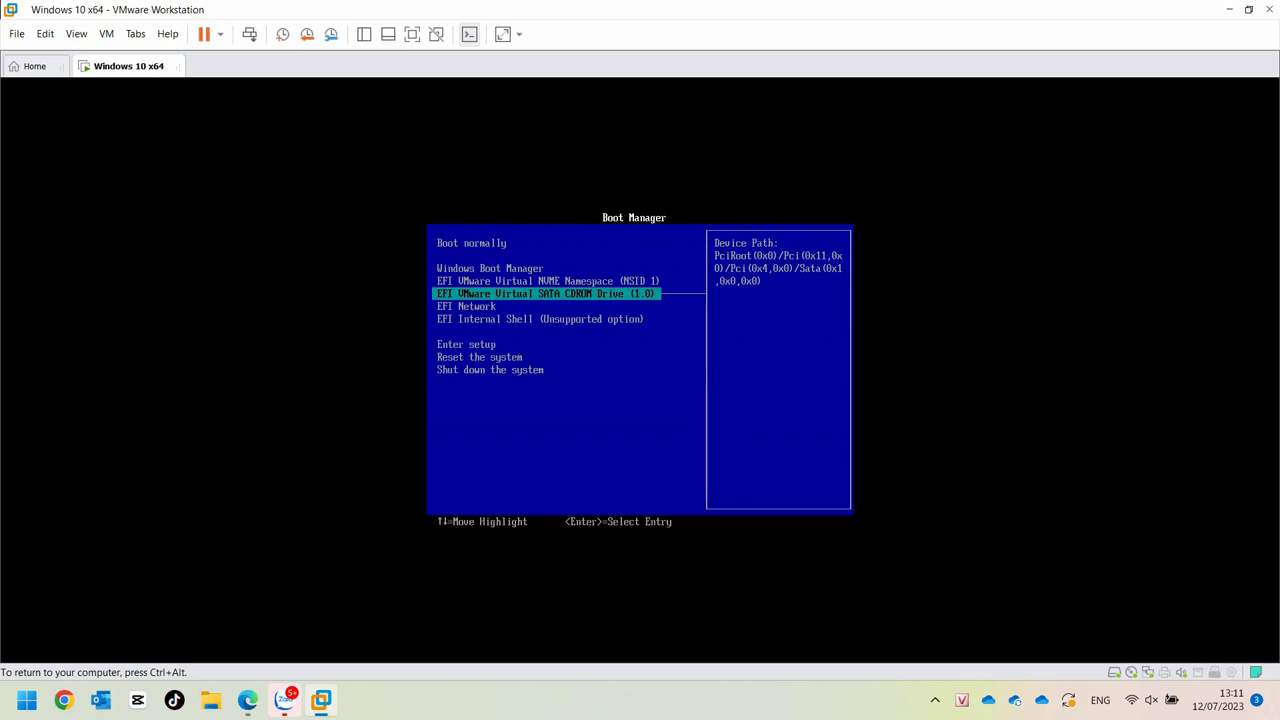
key(Return)
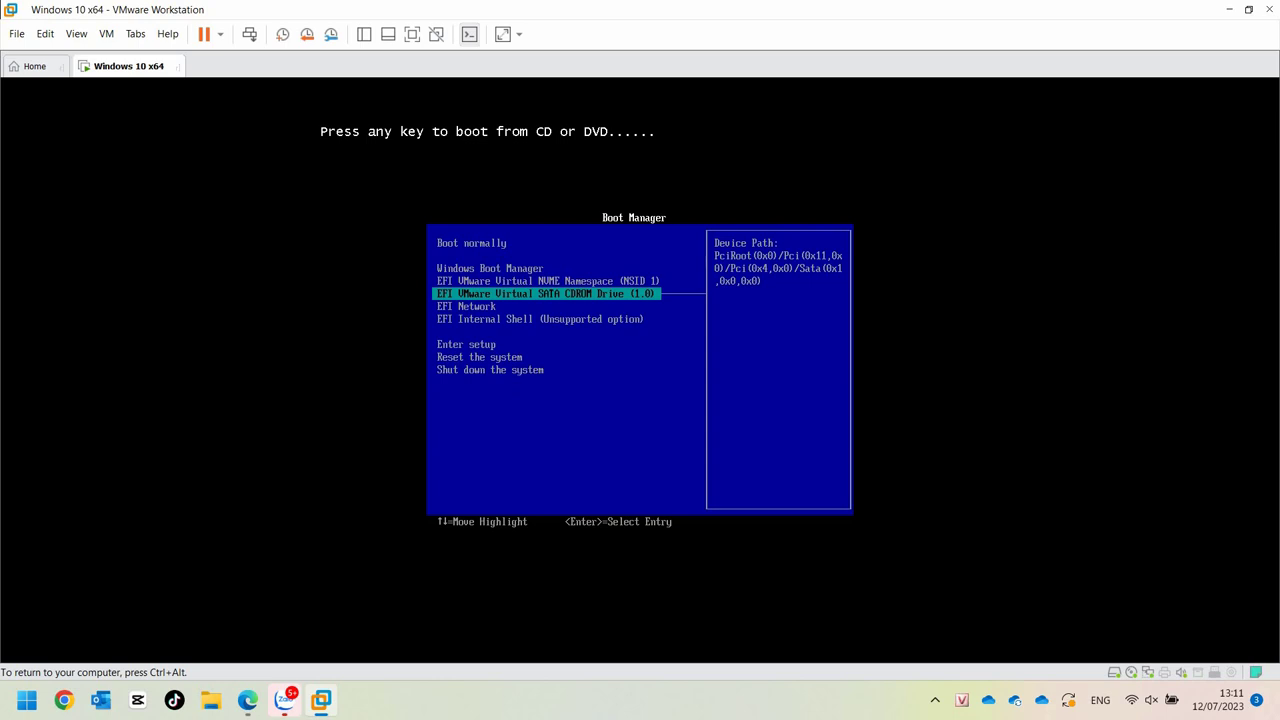
key(Down)
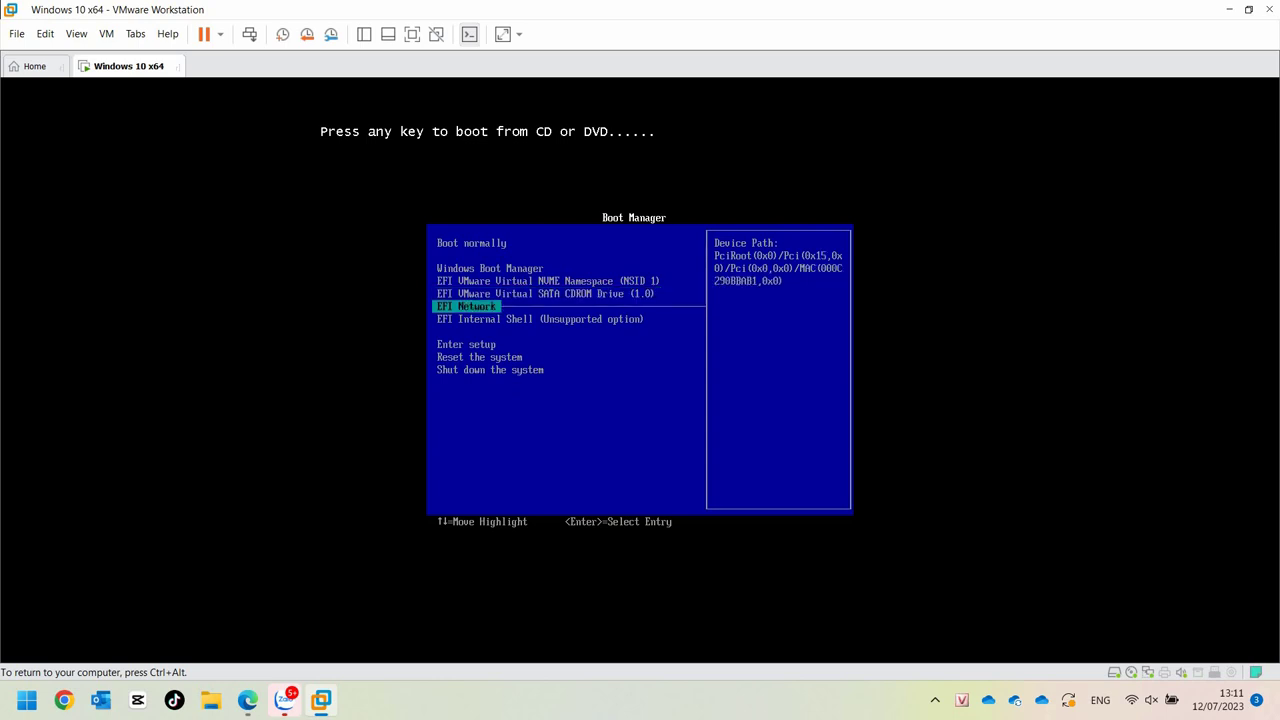
key(Up)
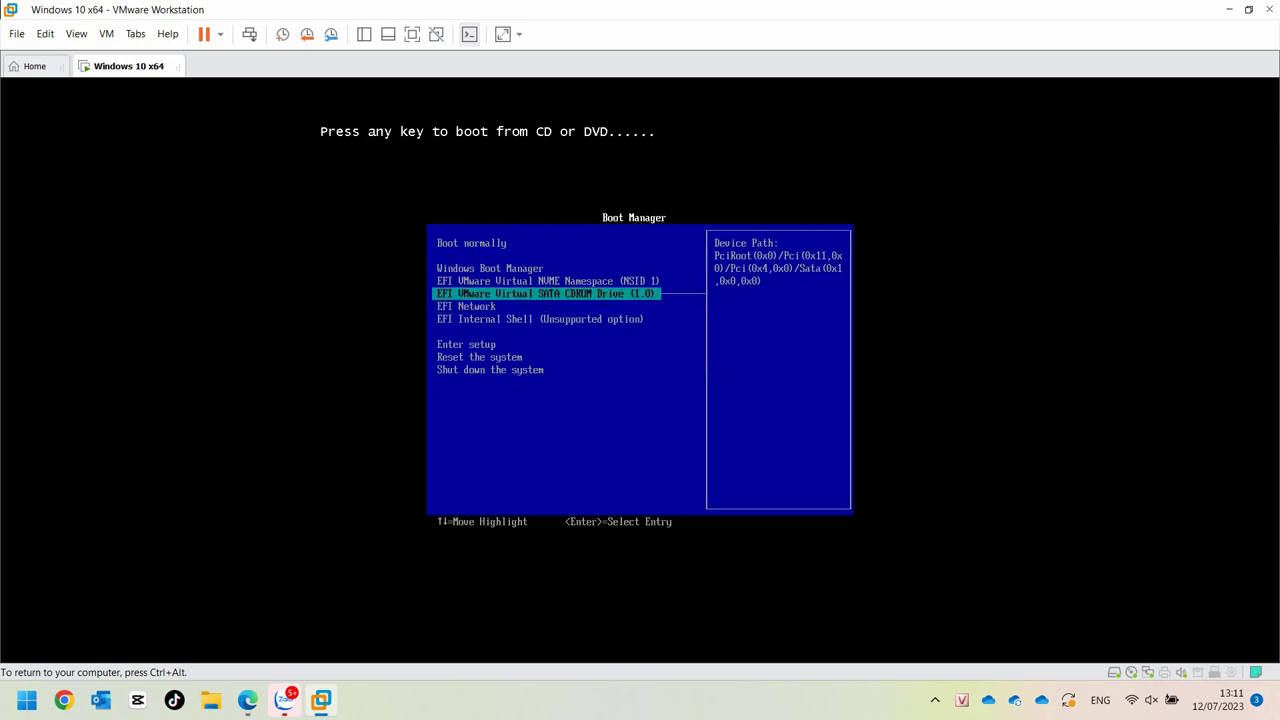
key(Up)
key(Up)
key(Up)
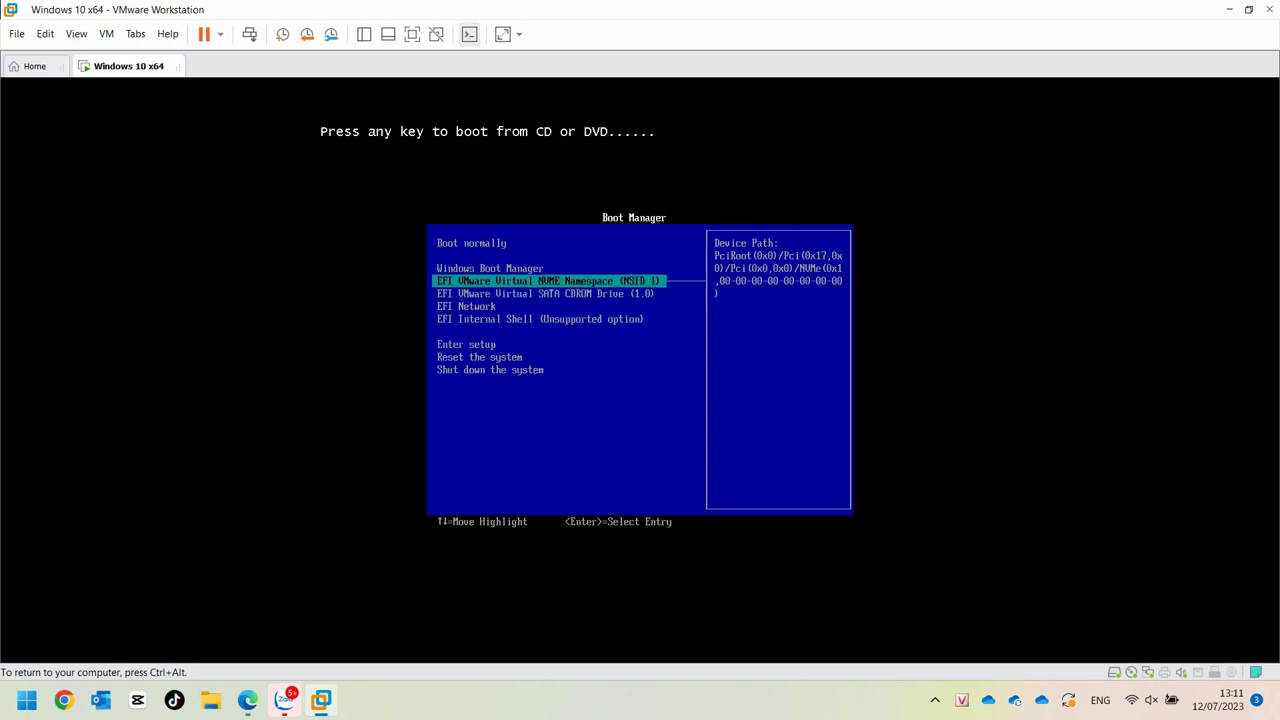
key(Down)
key(Return)
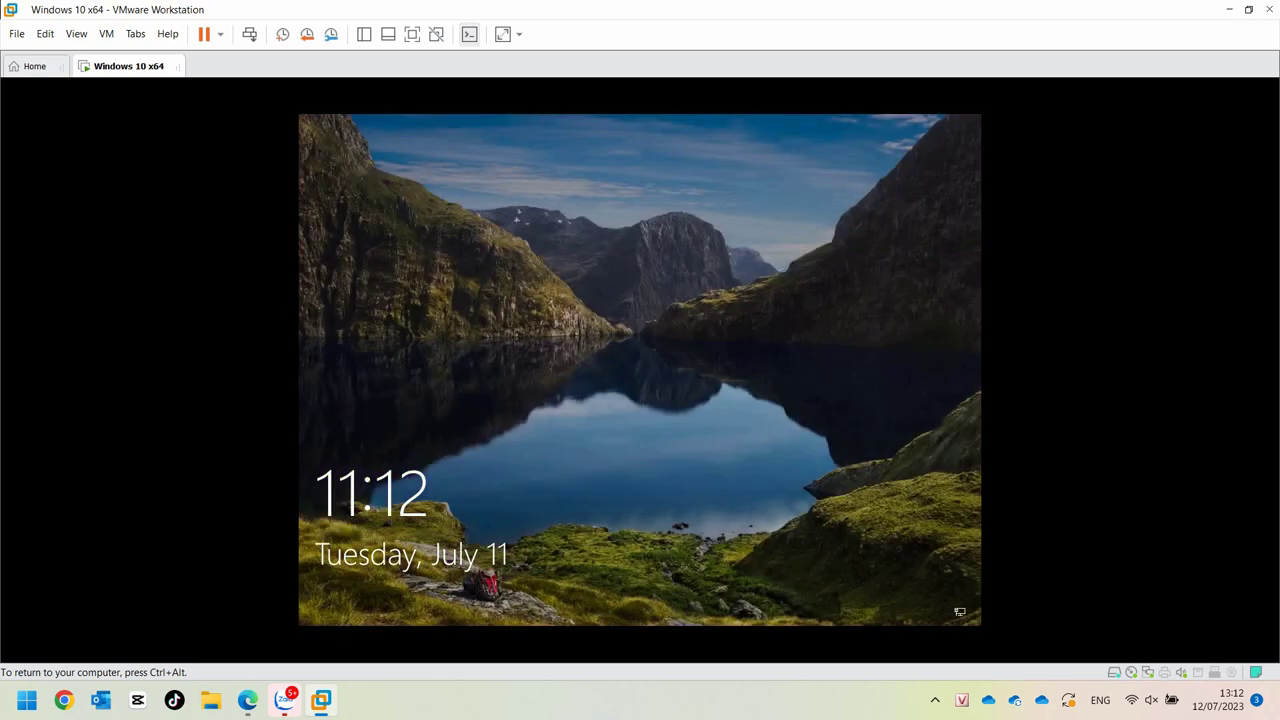
- Restart Windows from the sign-in screen's power menu, choosing Restart anyway
click(565, 489)
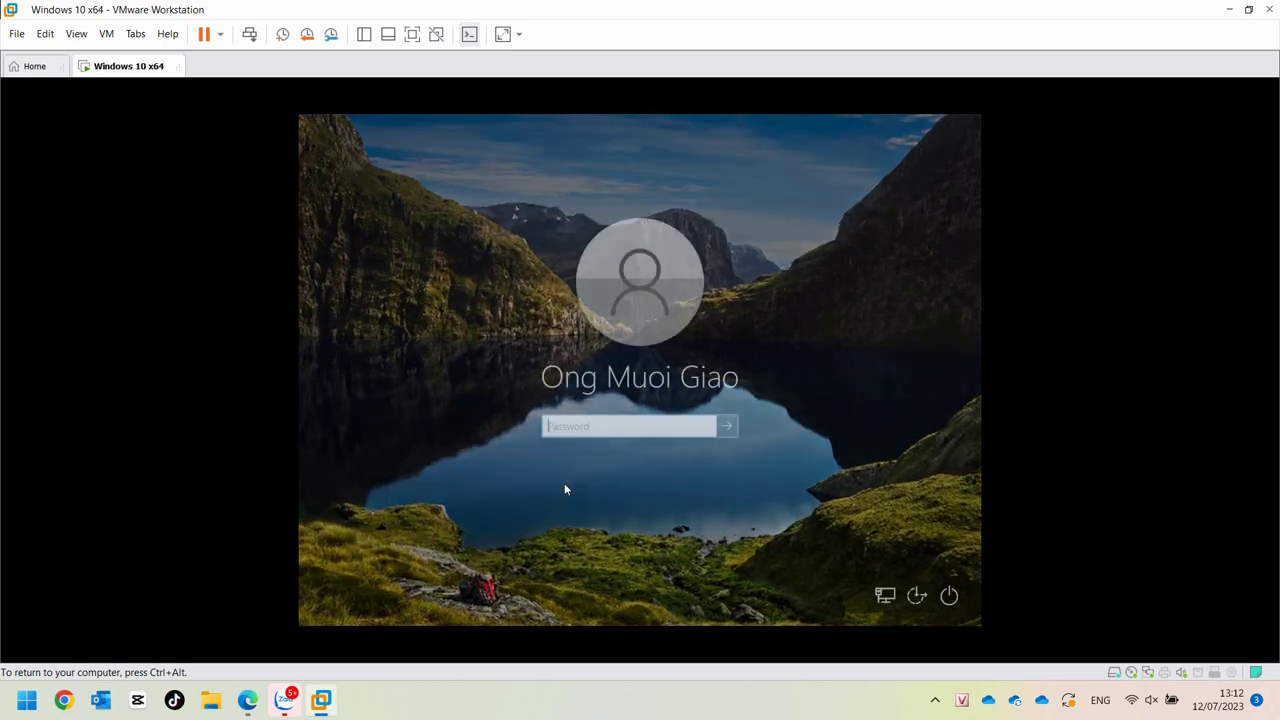
click(945, 596)
click(932, 565)
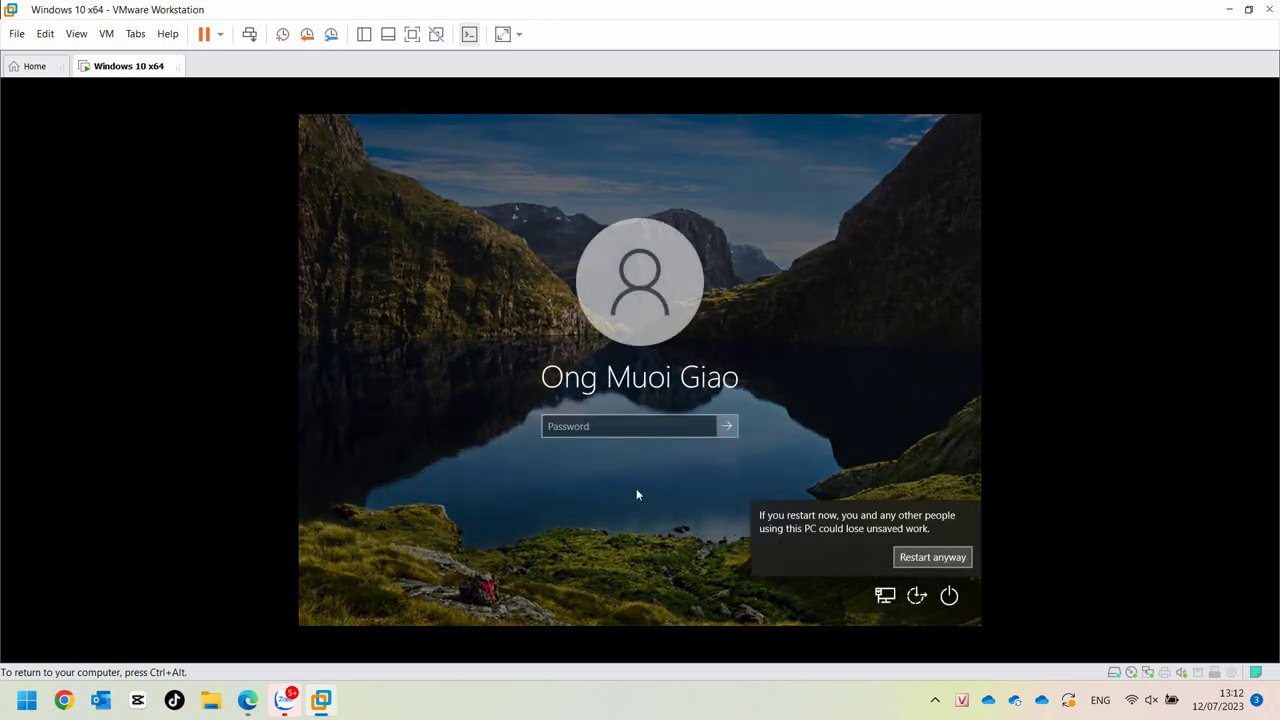
click(931, 566)
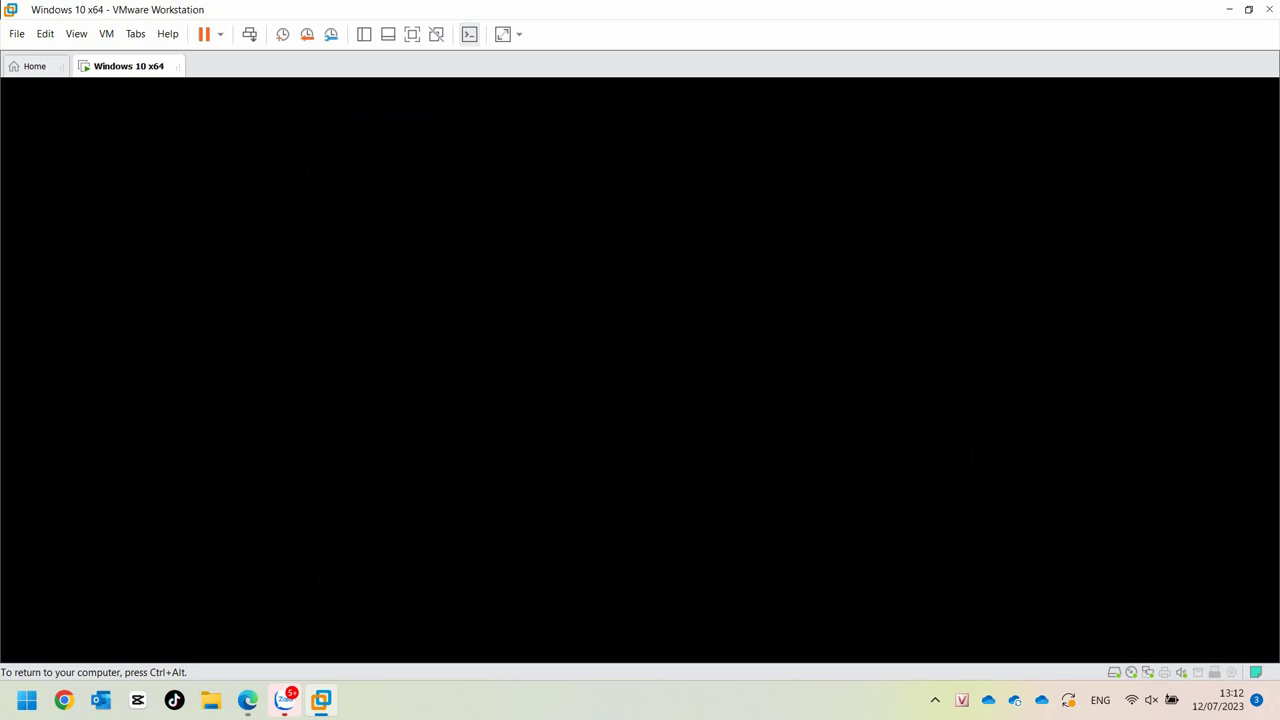
- Open the Boot Manager with Esc during restart and highlight the Enter setup entry
key(Escape)
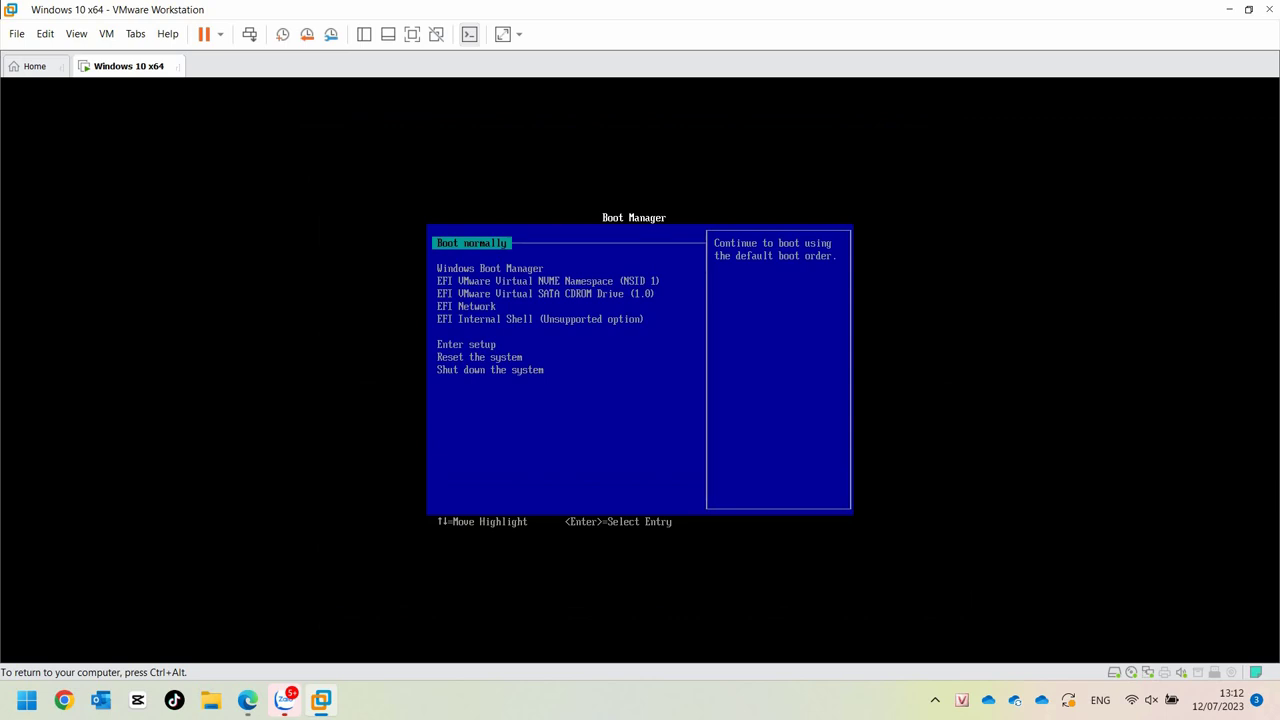
key(Down)
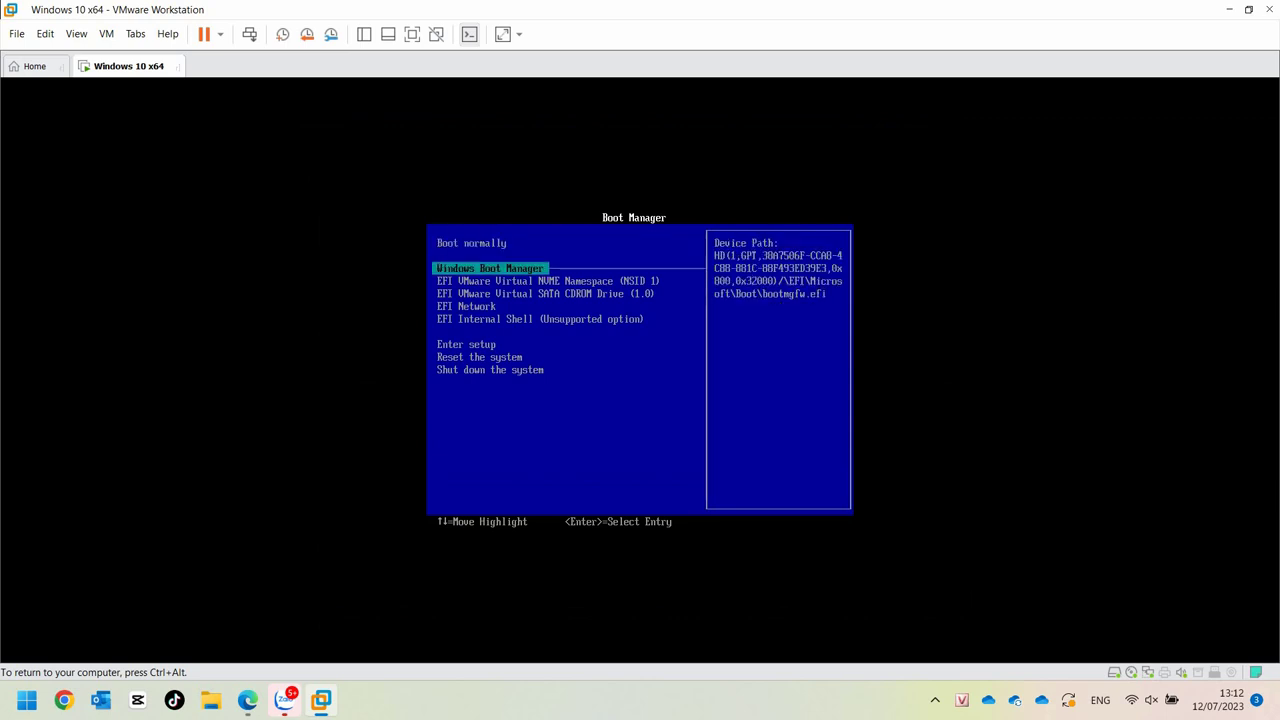
key(Down)
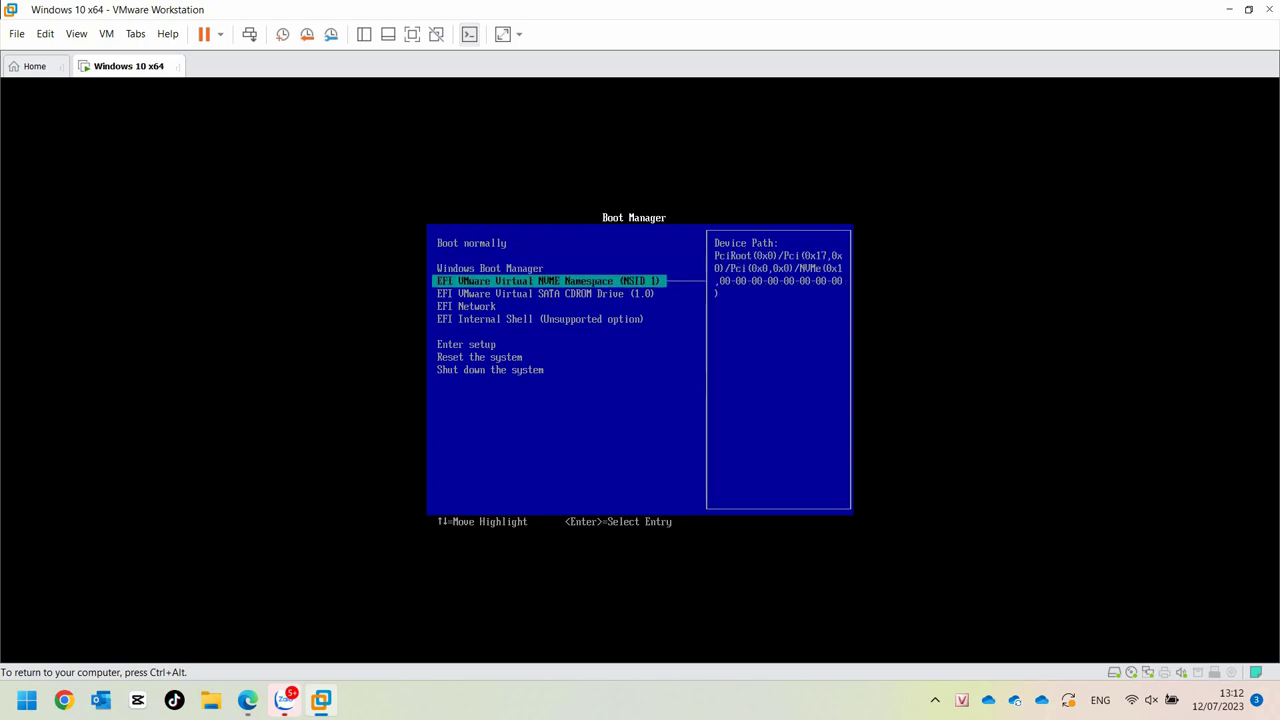
key(Down)
key(Down)
key(Down)
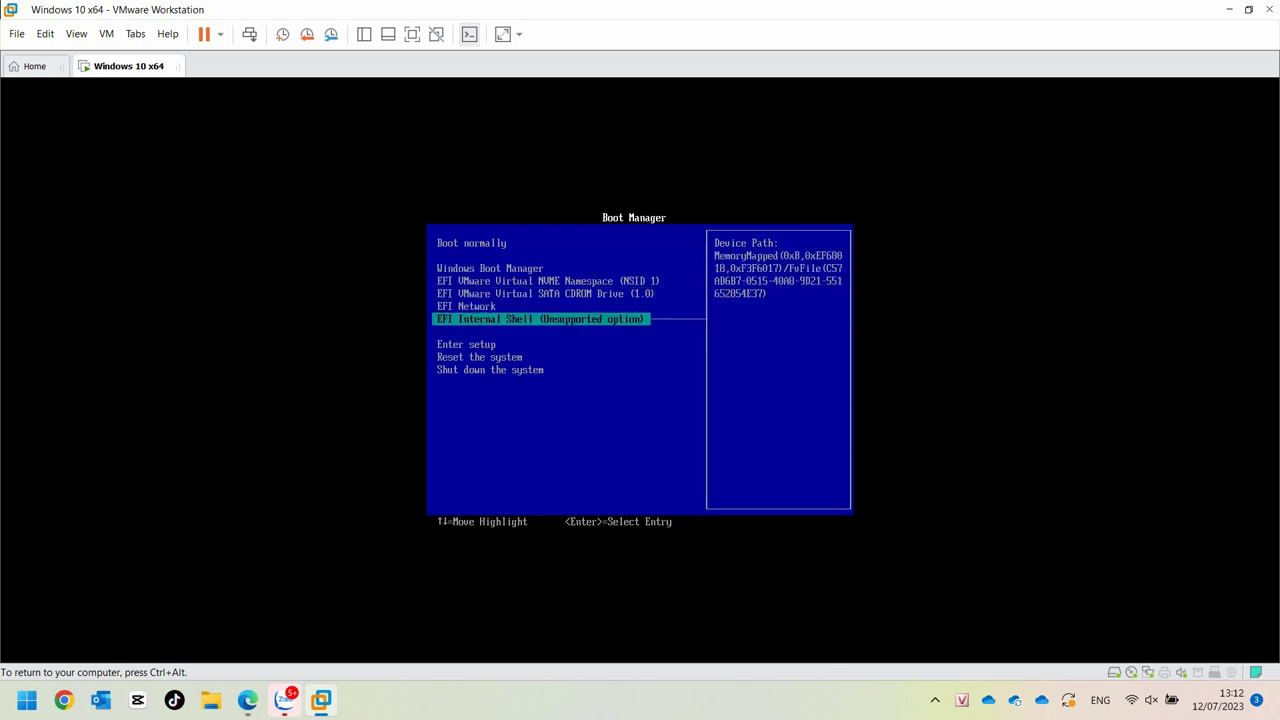
key(Down)
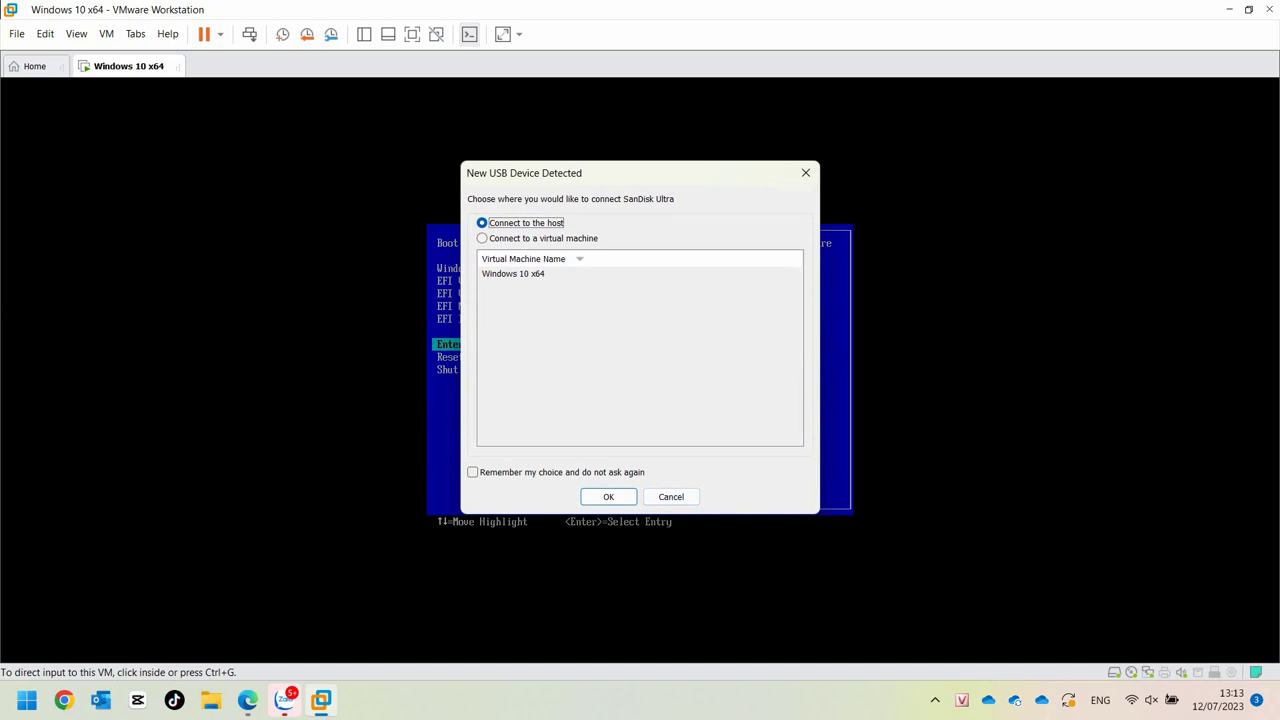
- Connect the SanDisk Ultra USB drive to the Windows 10 x64 virtual machine
click(483, 238)
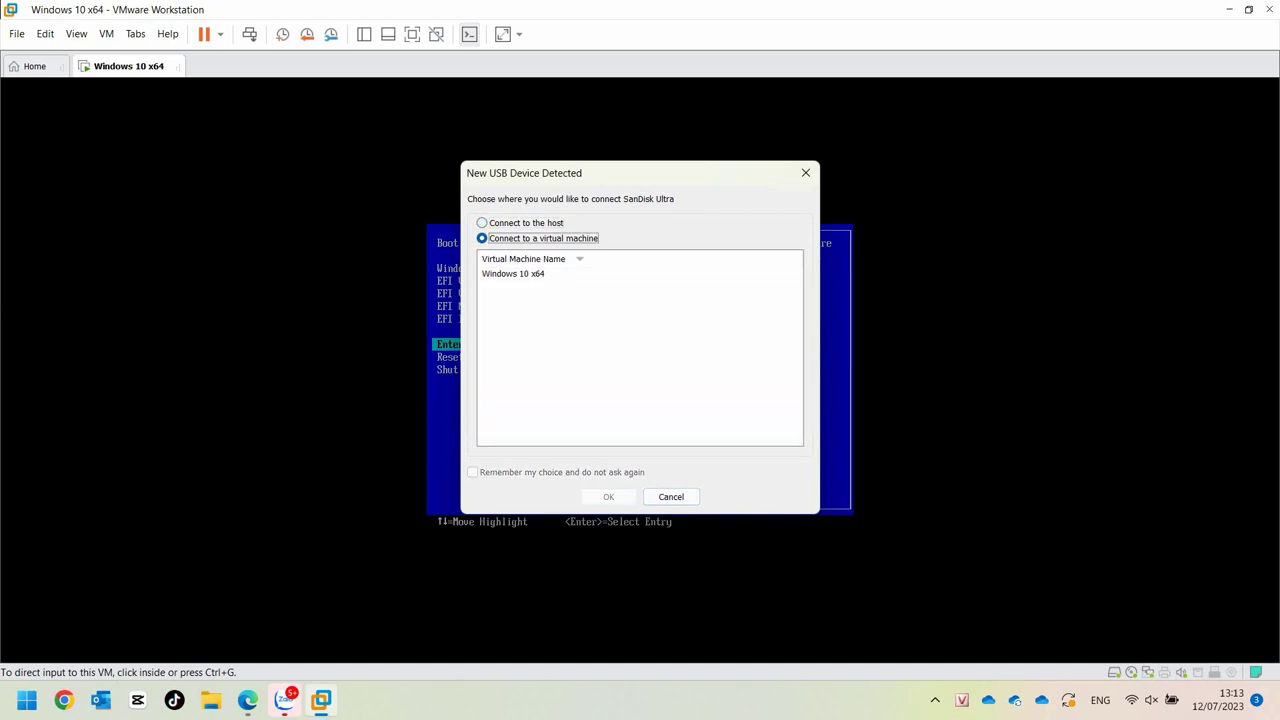
click(513, 273)
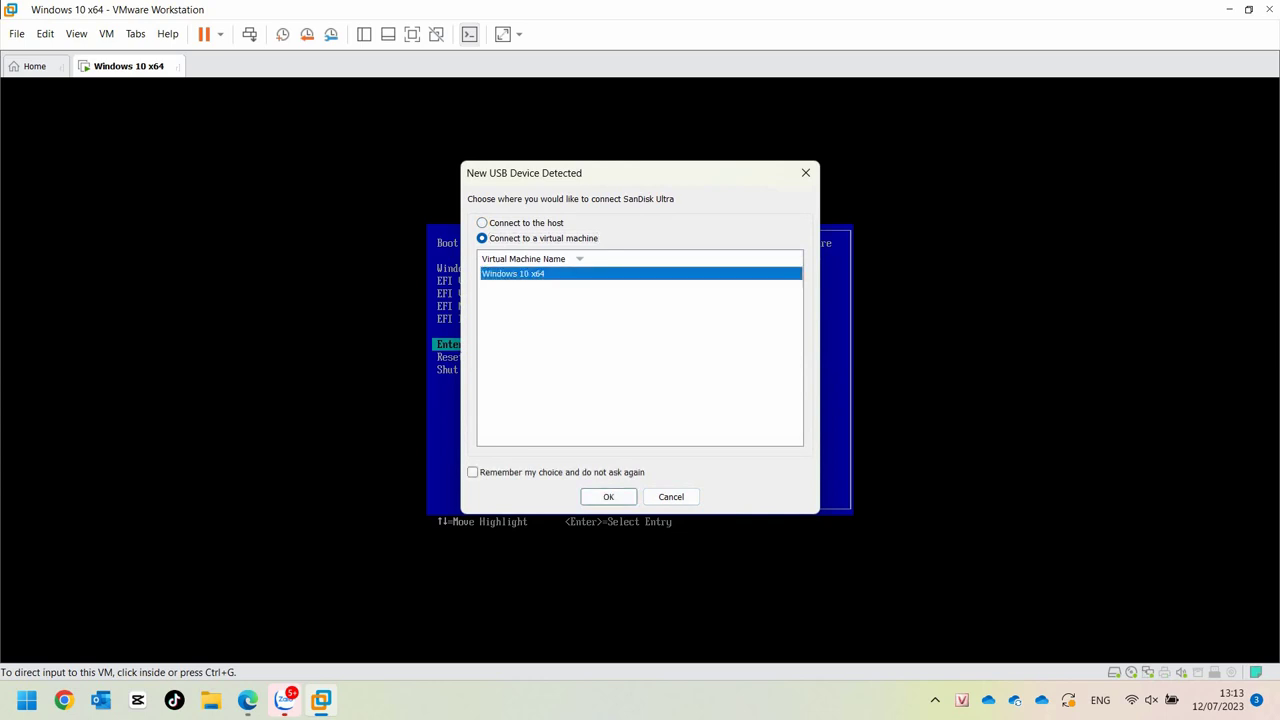
key(Return)
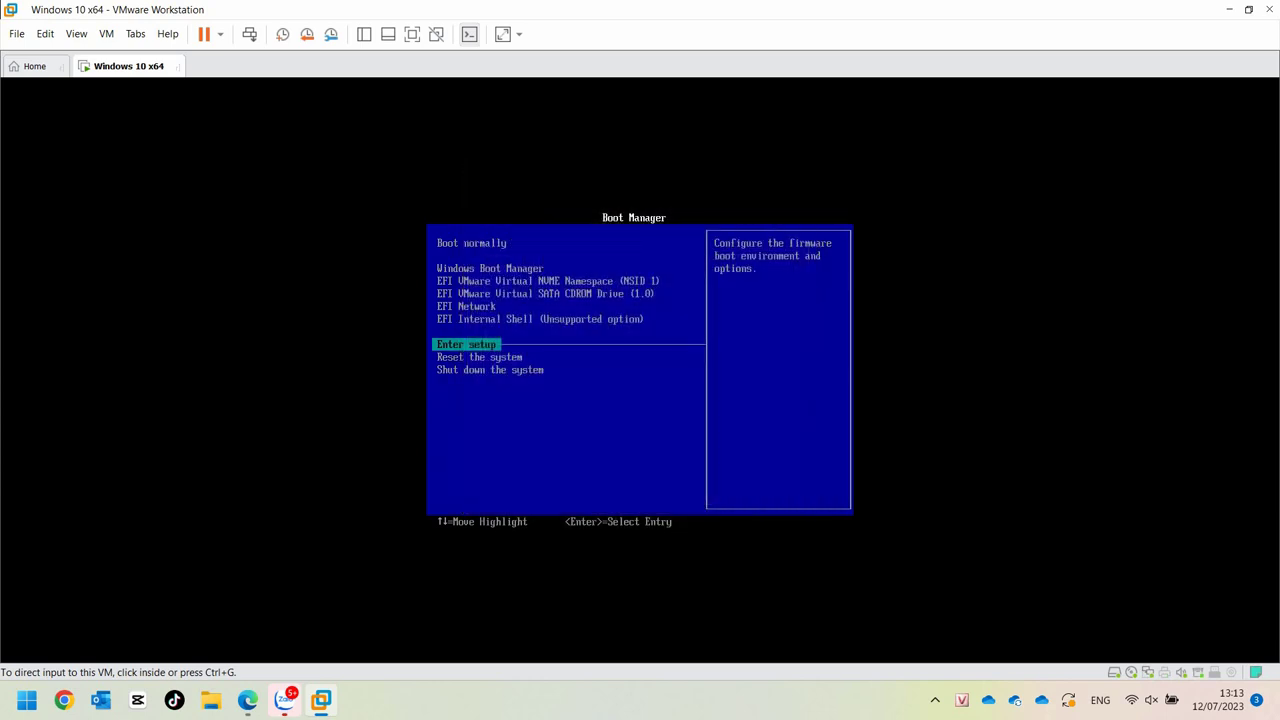
- Run firmware setup so the USB is detected, then boot from EFI USB Device
key(ctrl+g)
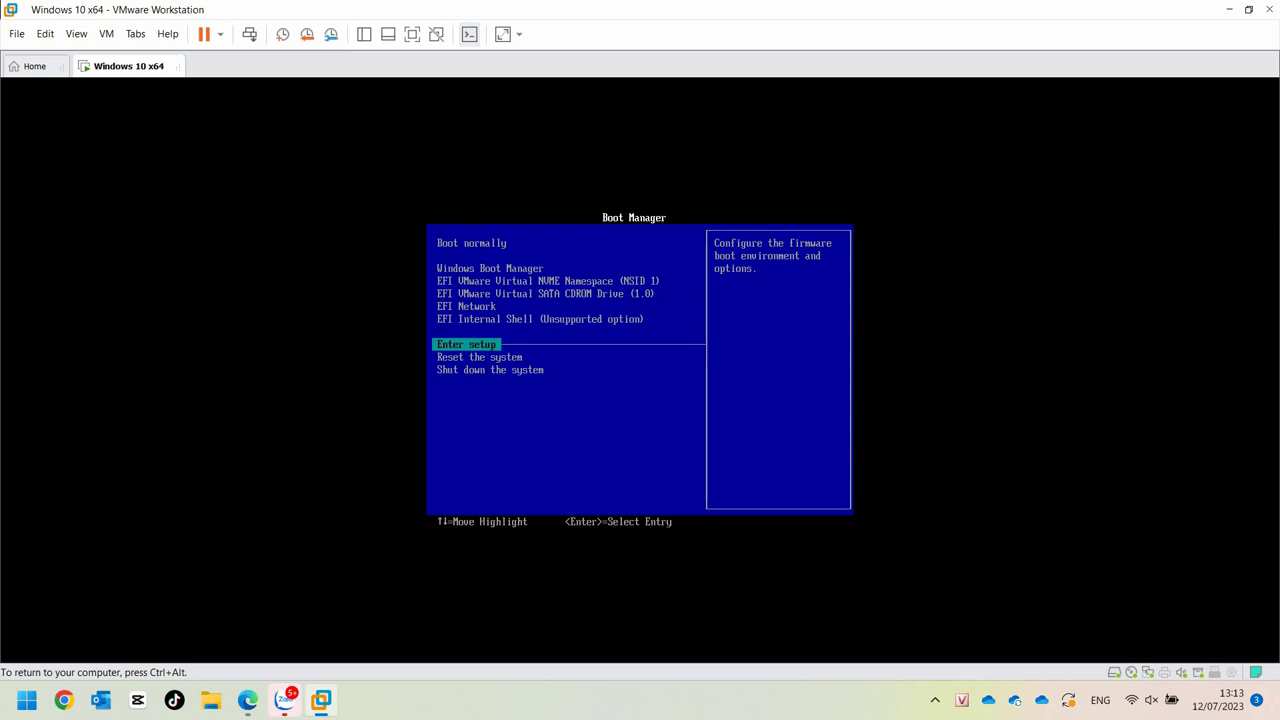
key(Return)
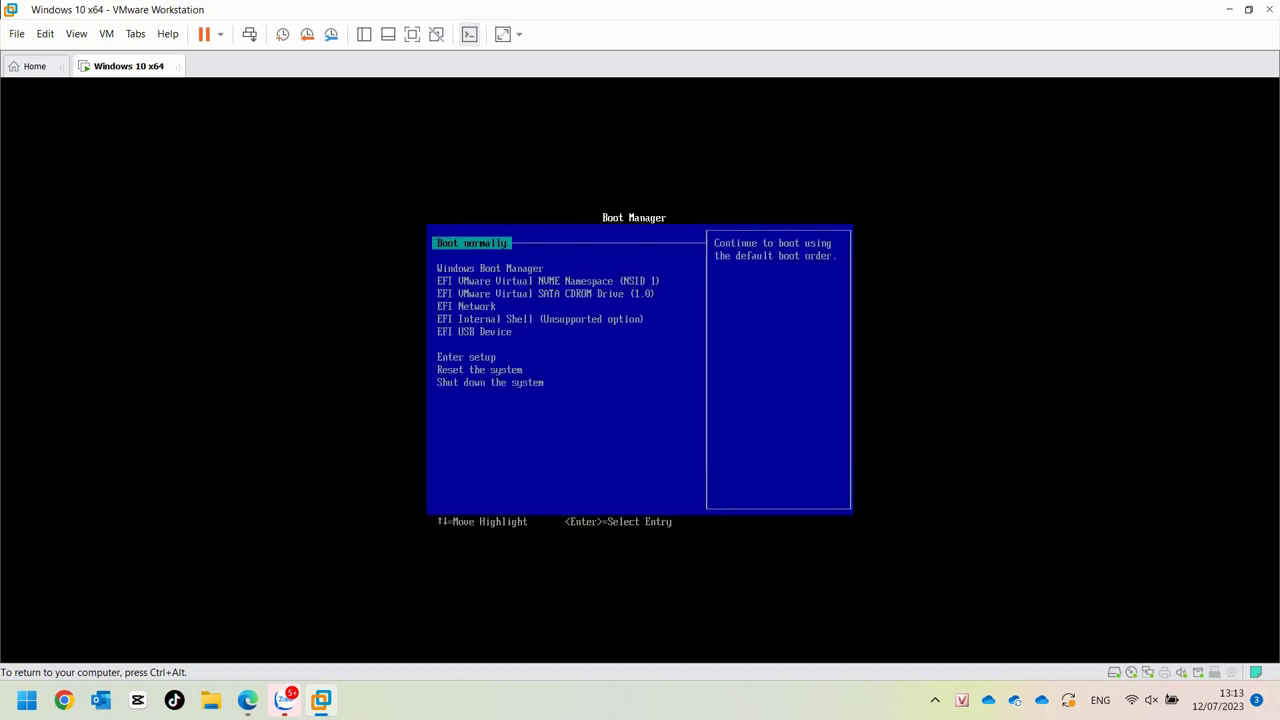
key(Down)
key(Down)
key(Down)
key(Down)
key(Down)
key(Down)
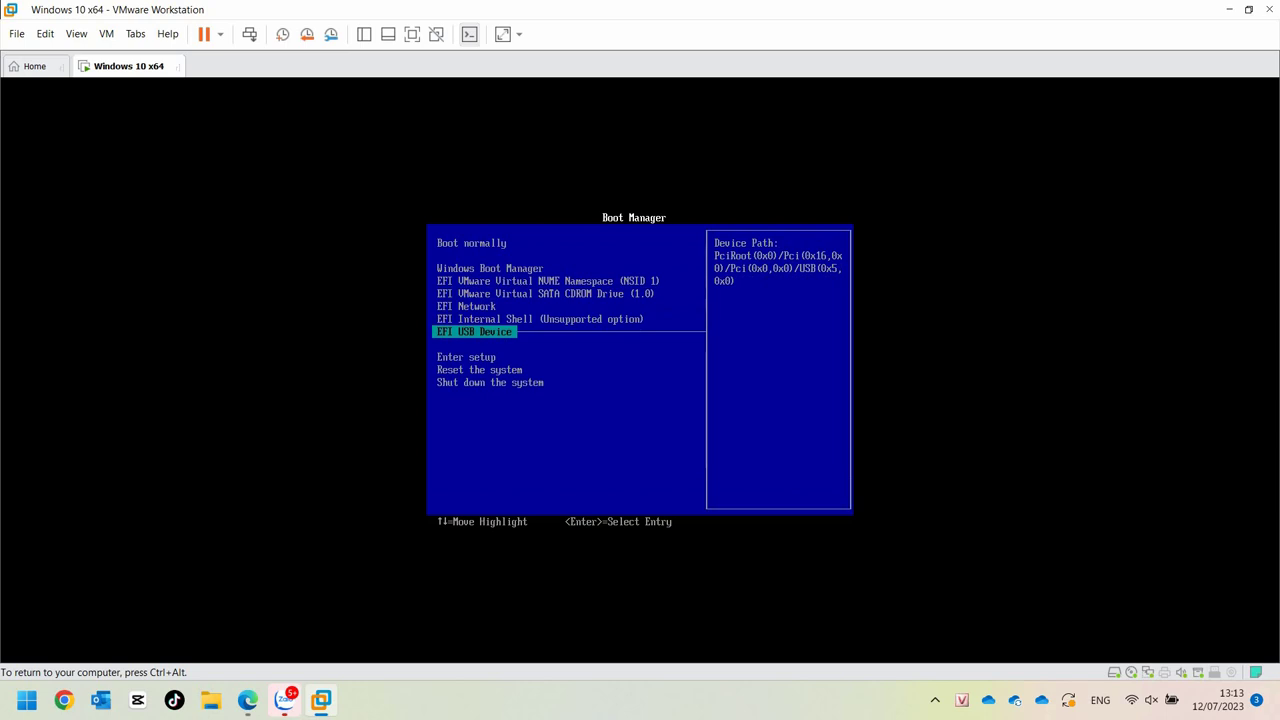
key(Return)
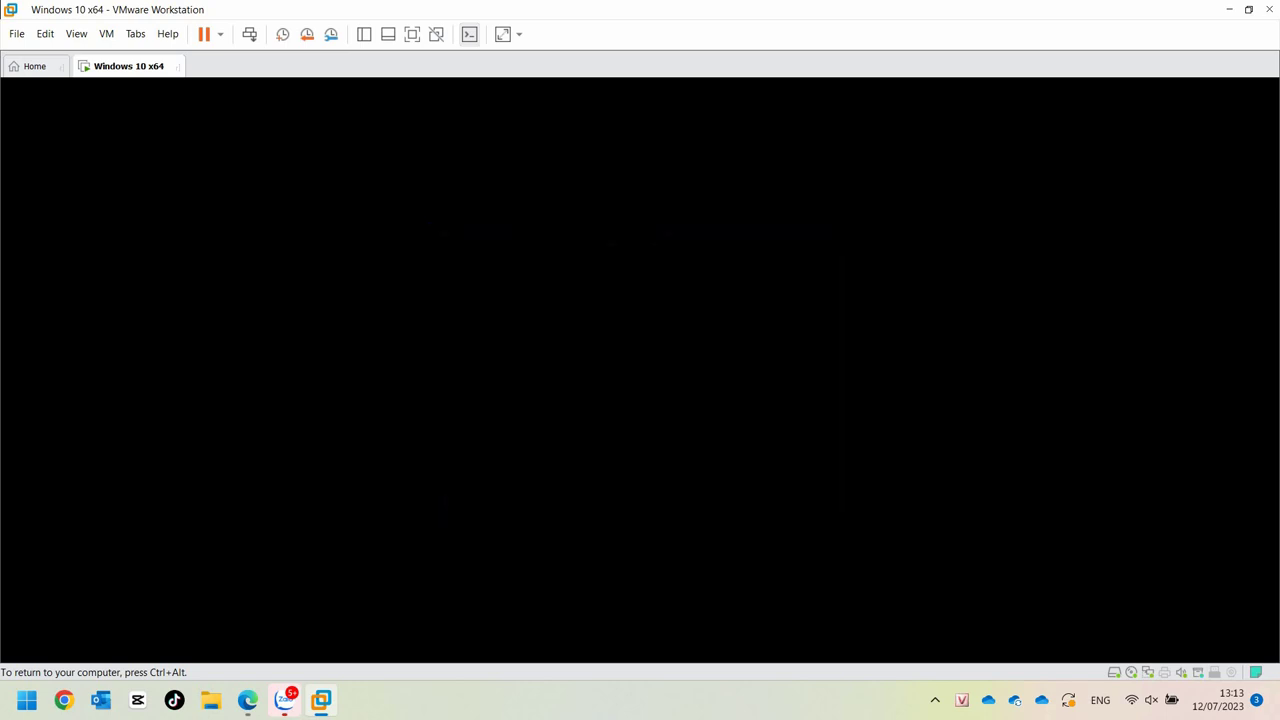
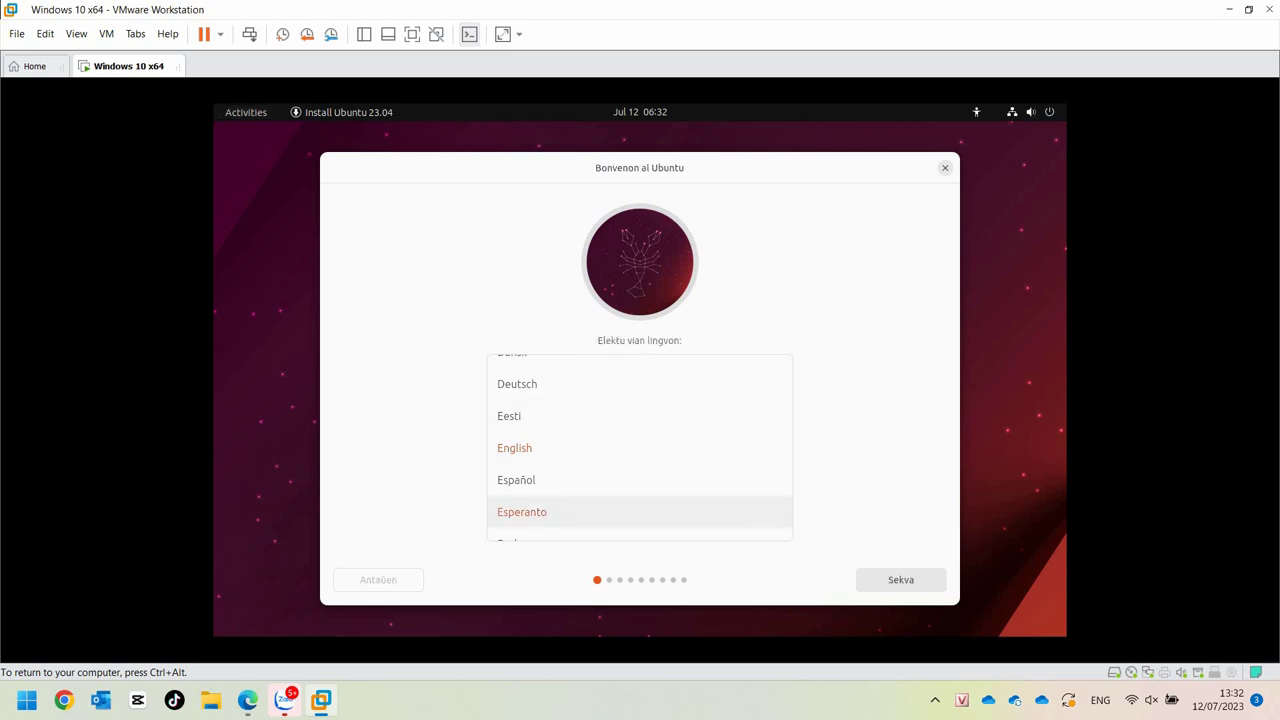
- Install Ubuntu alongside Windows Boot Manager, with Windows at 16527 MB and Ubuntu at 34795 MB
click(900, 580)
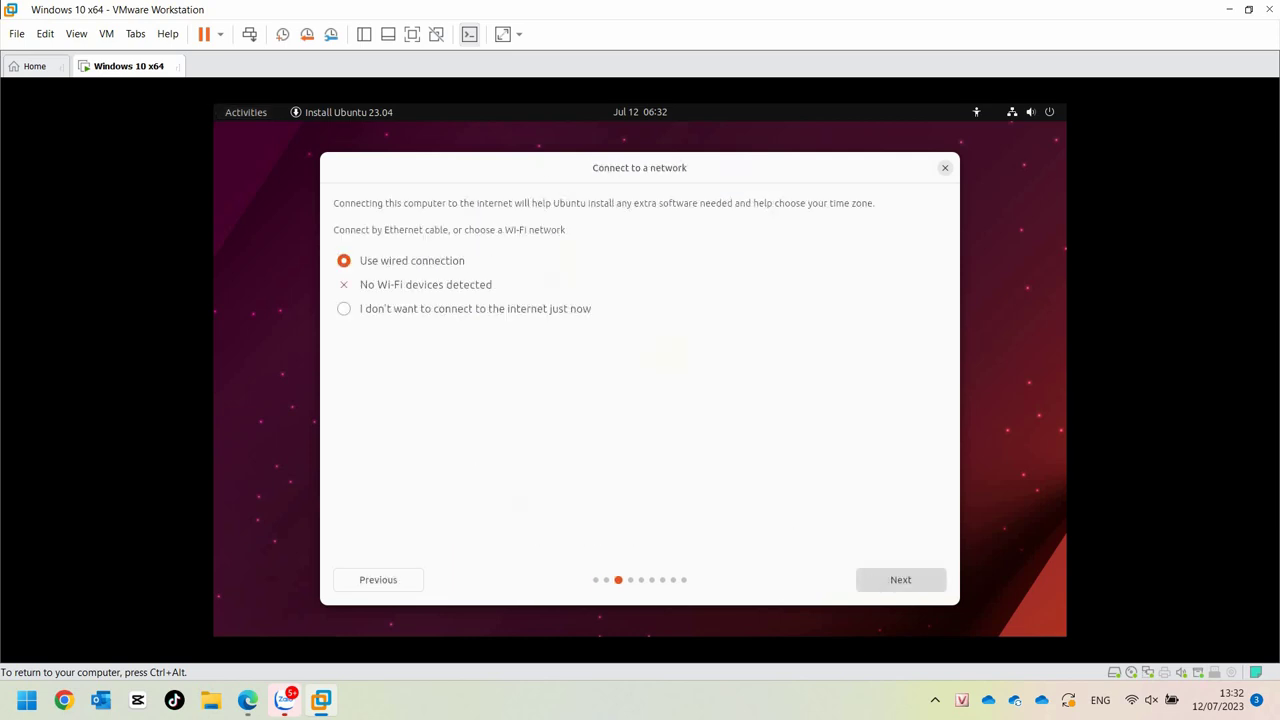
key(Return)
key(Return)
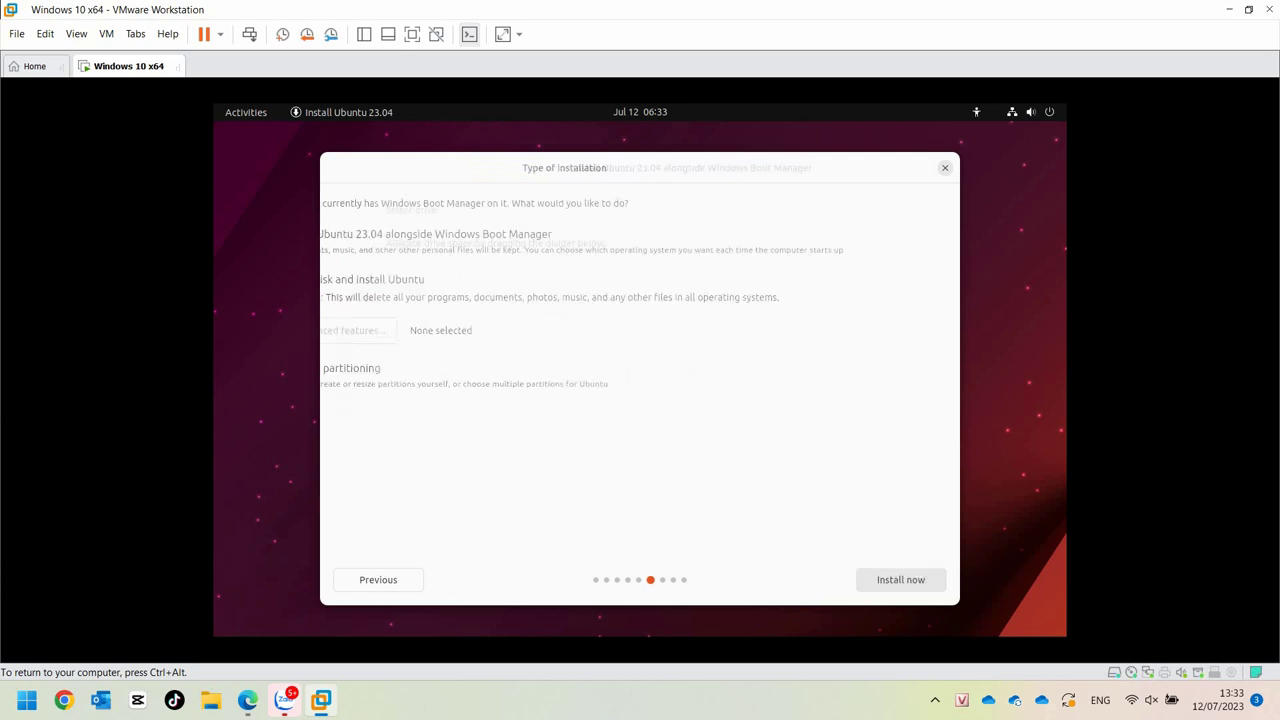
key(Return)
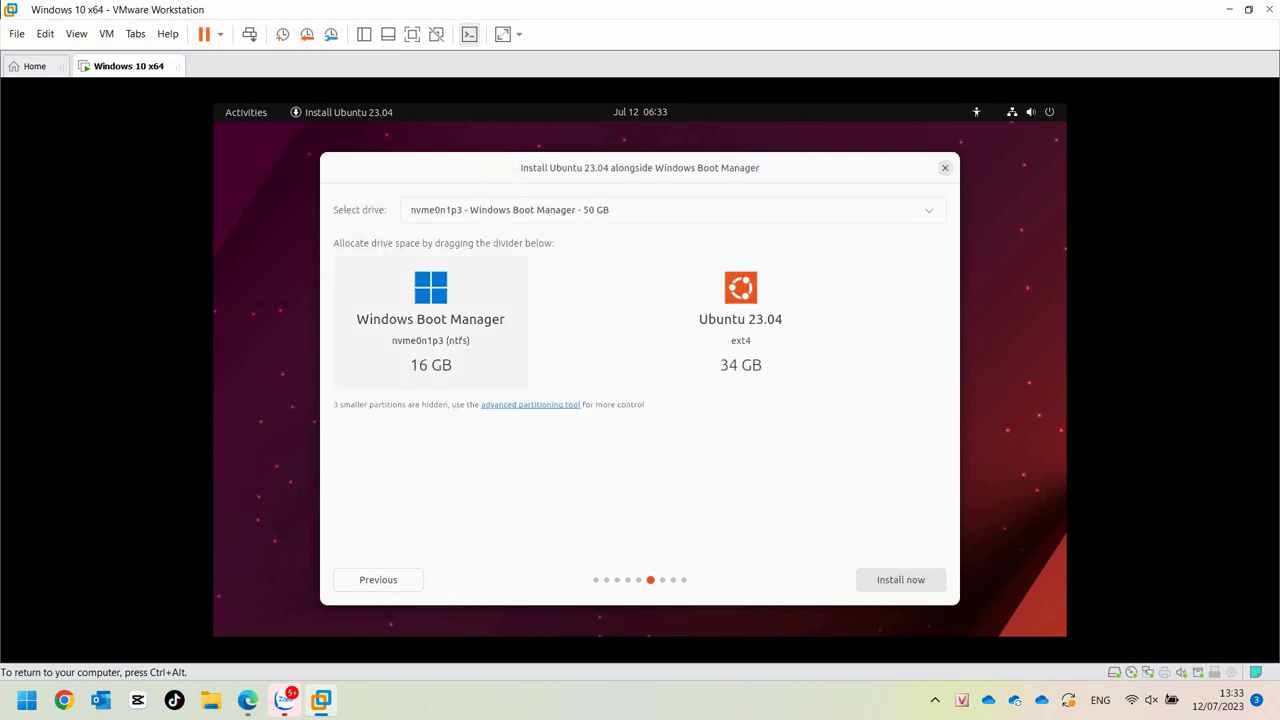
key(Return)
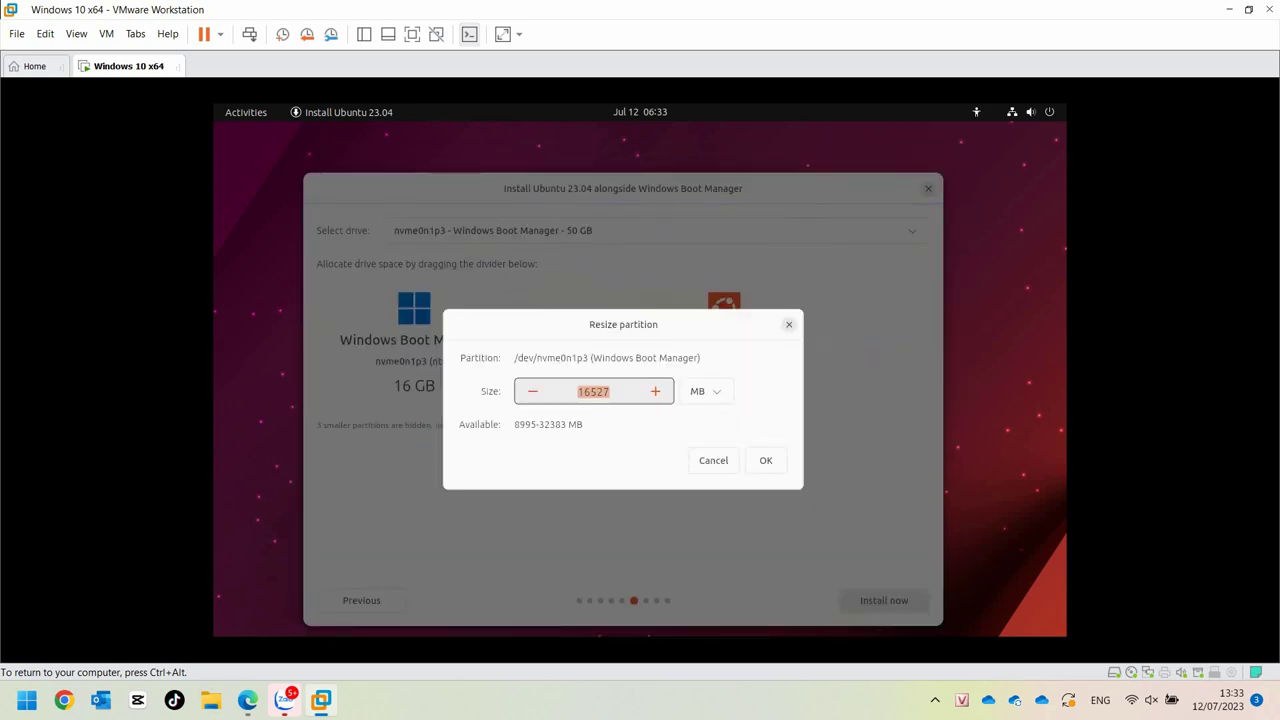
key(Escape)
key(Tab)
key(Return)
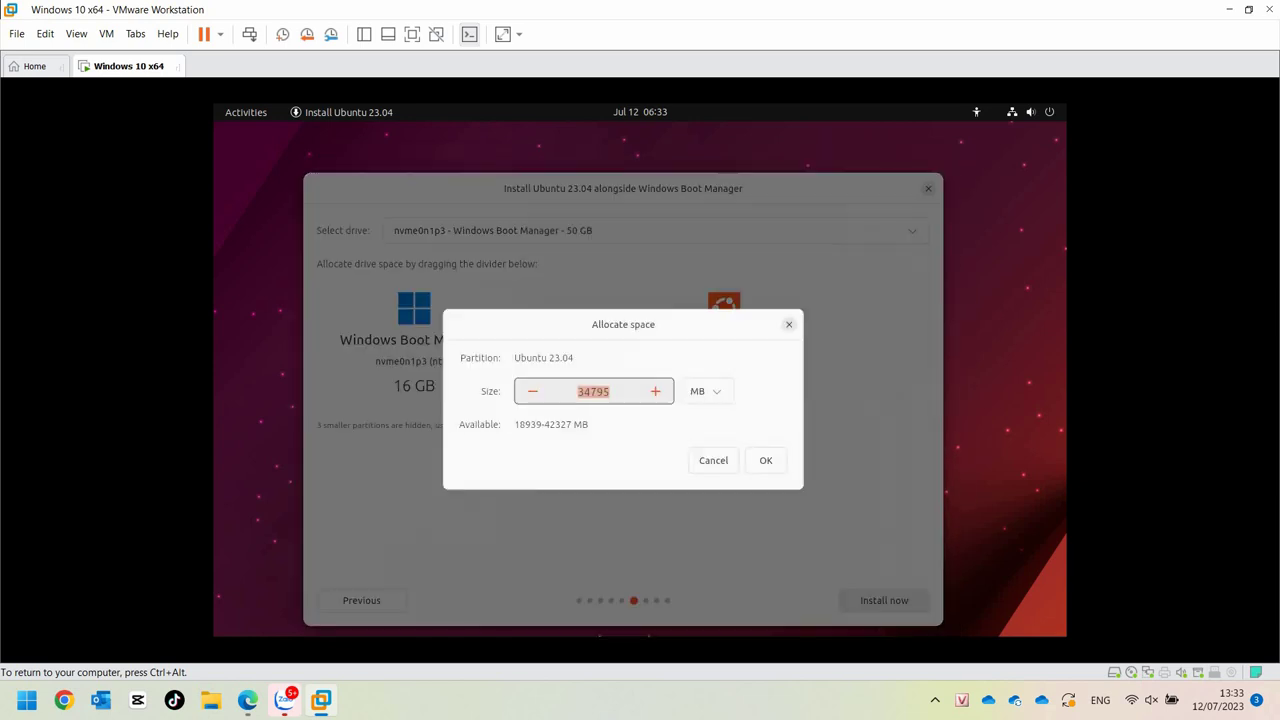
key(Return)
key(Return)
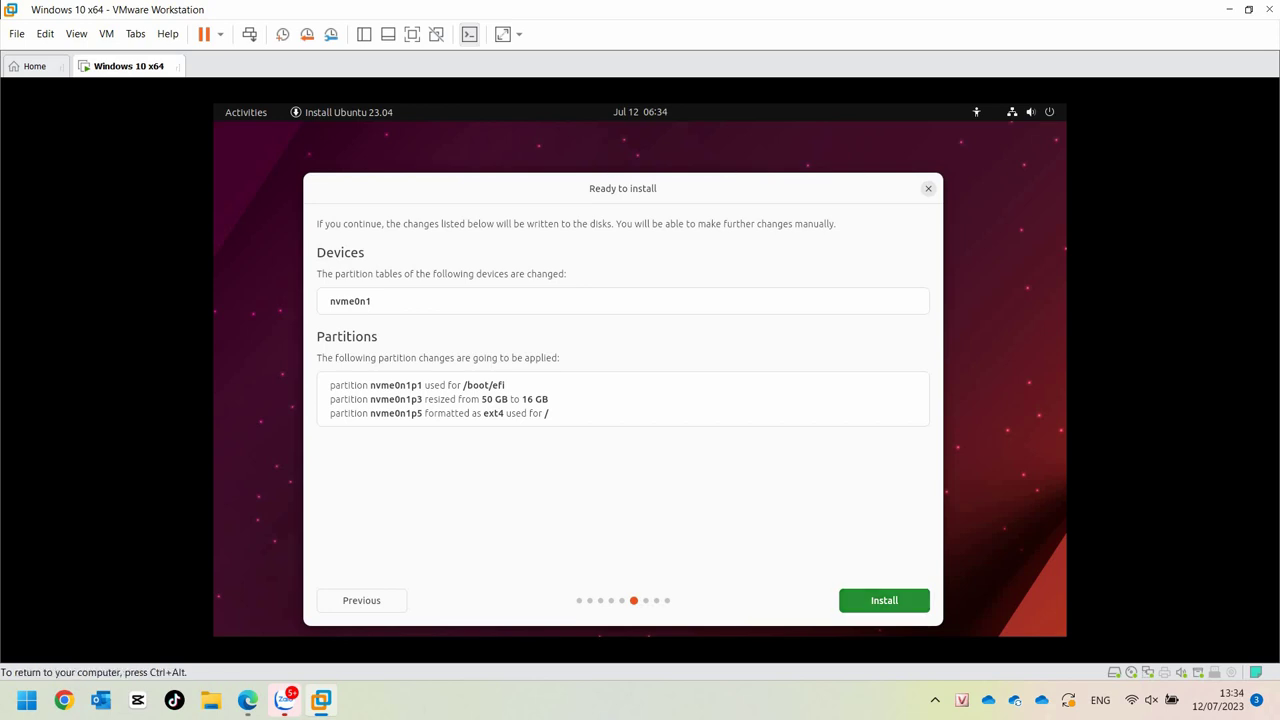
- Confirm writing the partition changes and set the location to Hanoi Bac Mai
key(Return)
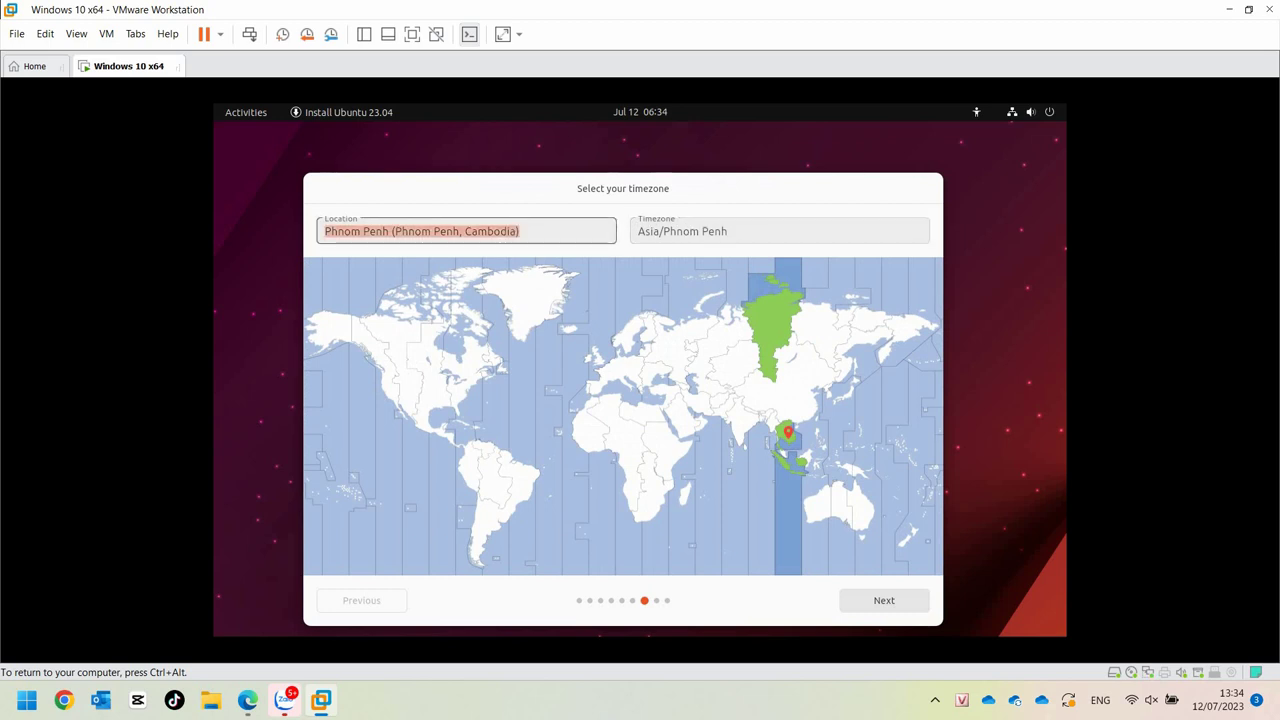
text(vien)
key(BackSpace)
key(BackSpace)
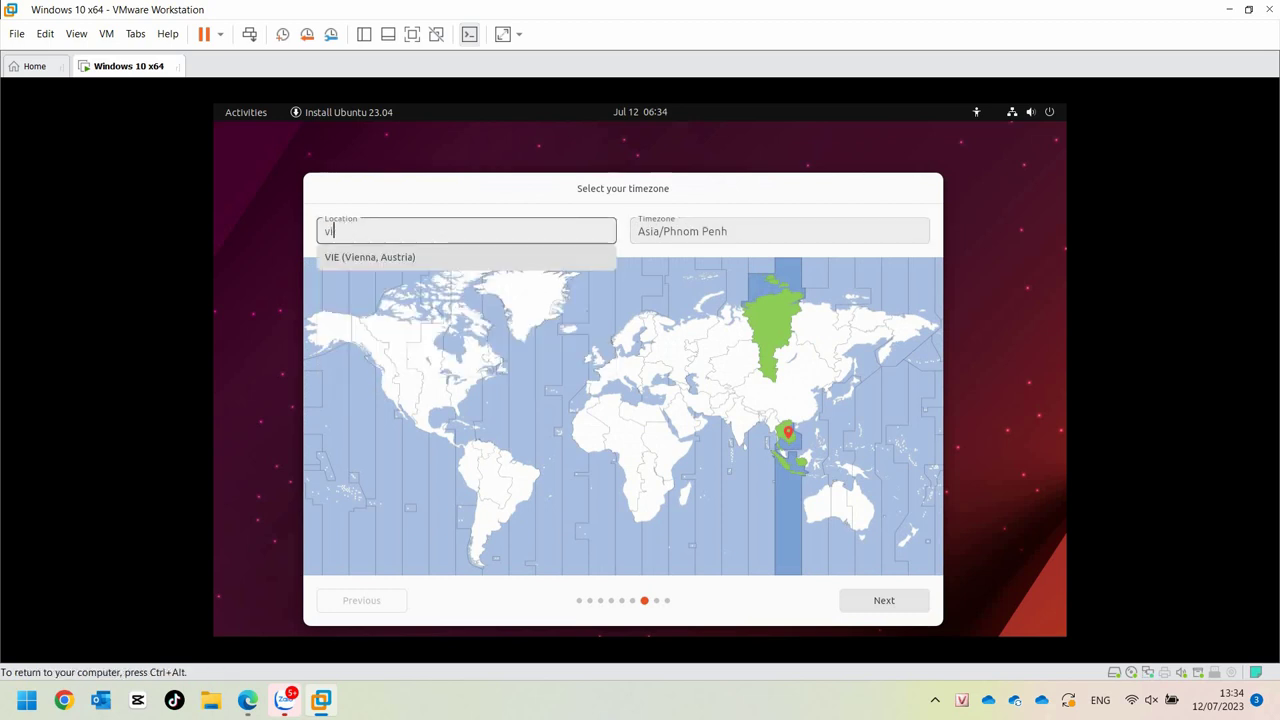
key(BackSpace)
key(BackSpace)
text(hanoi)
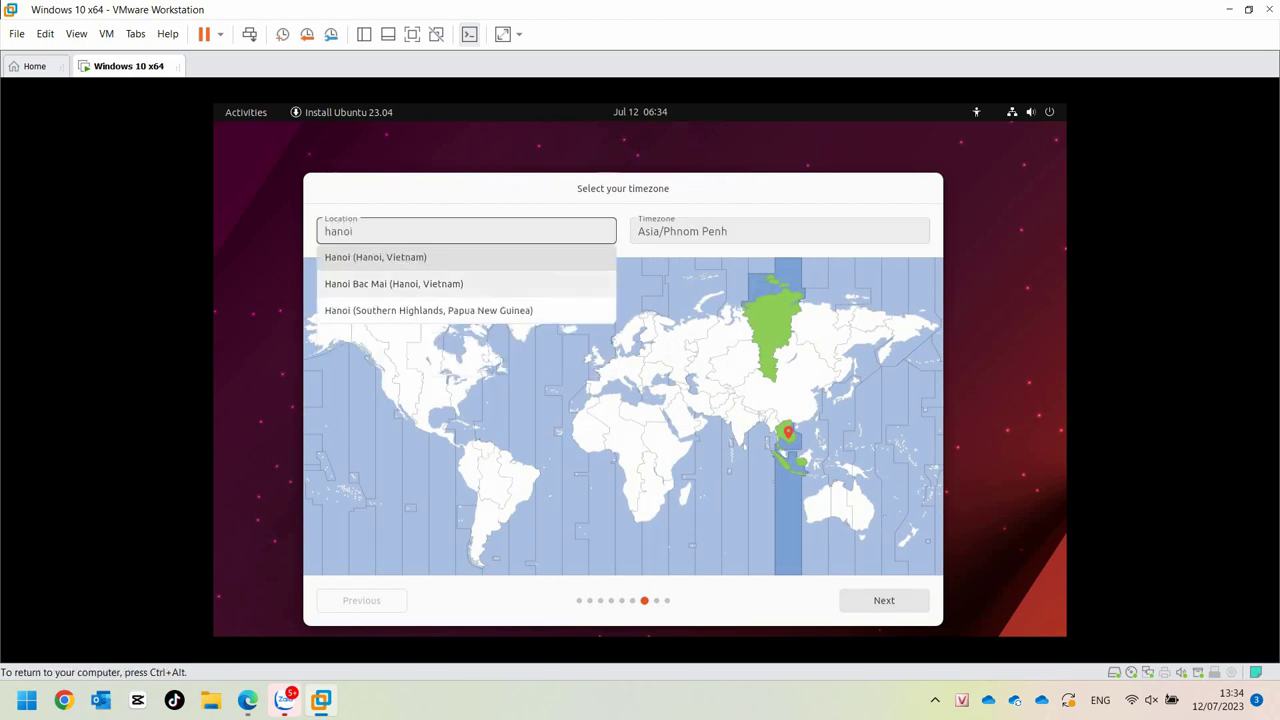
key(Down)
key(Return)
key(Return)
- Enter the user's name, set and confirm a password, and start the installation
text(On)
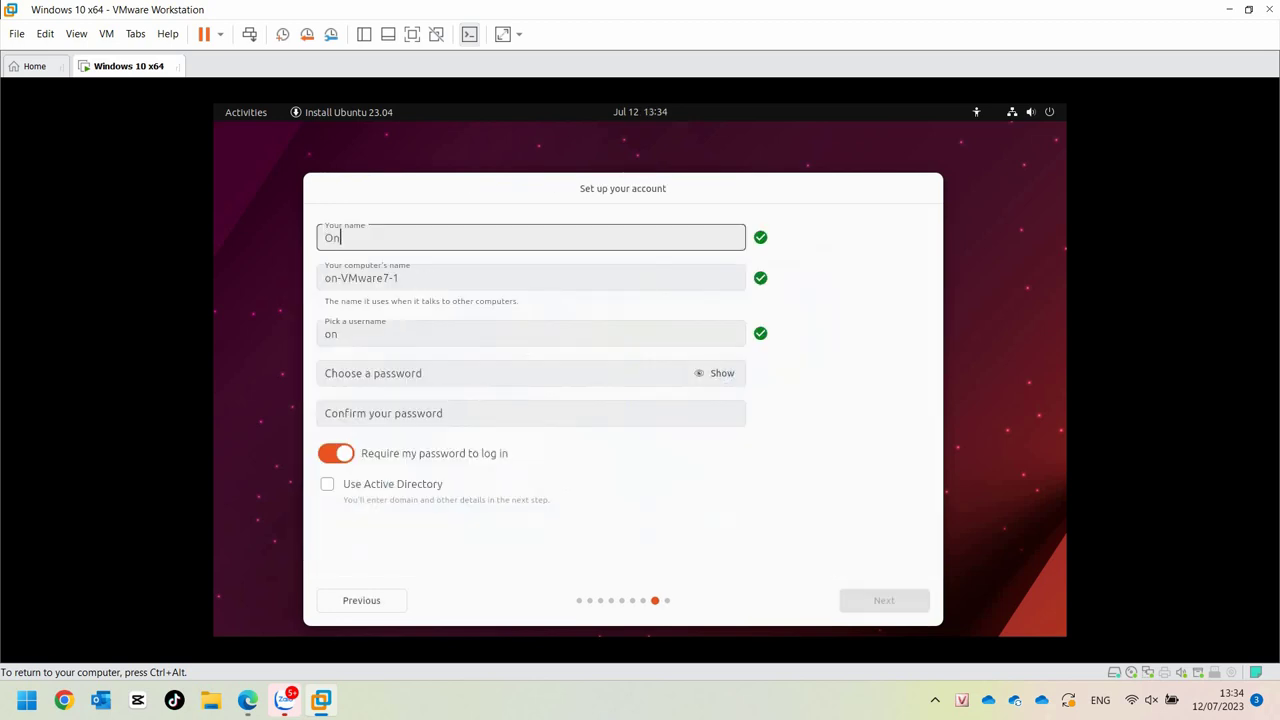
text(g Muoi Giao)
key(Tab)
key(Tab)
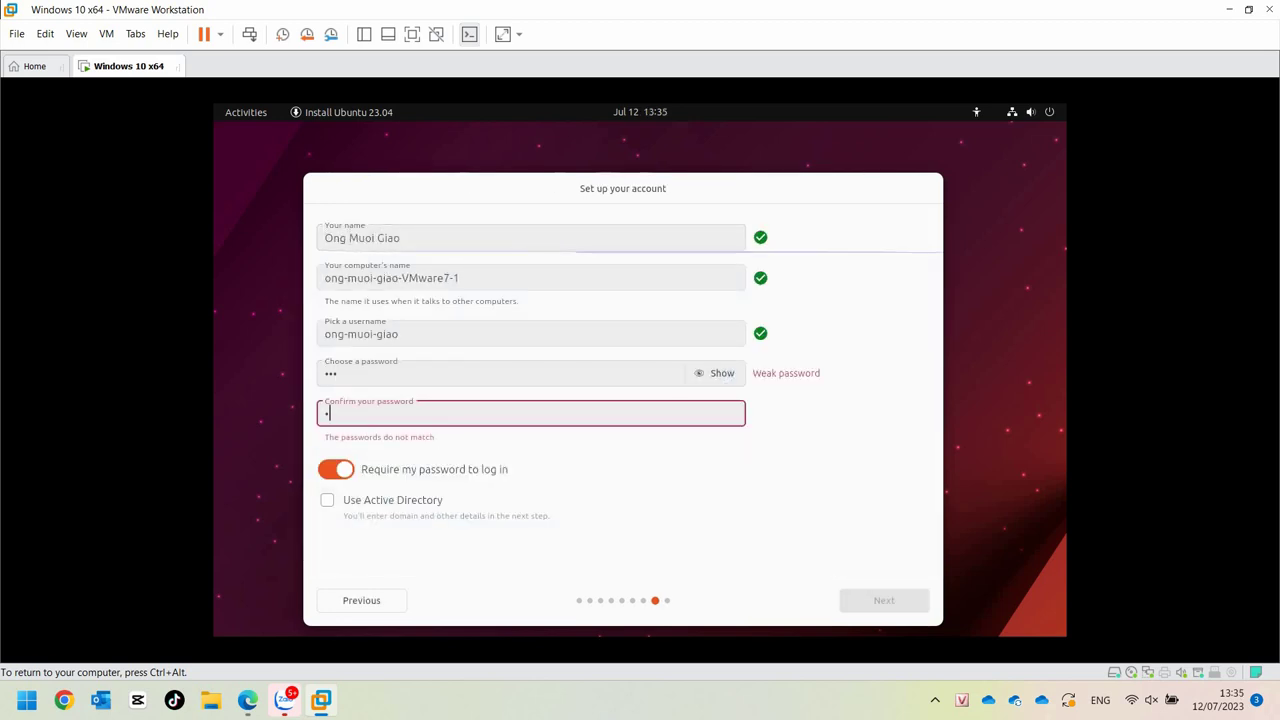
key(Return)
key(Return)
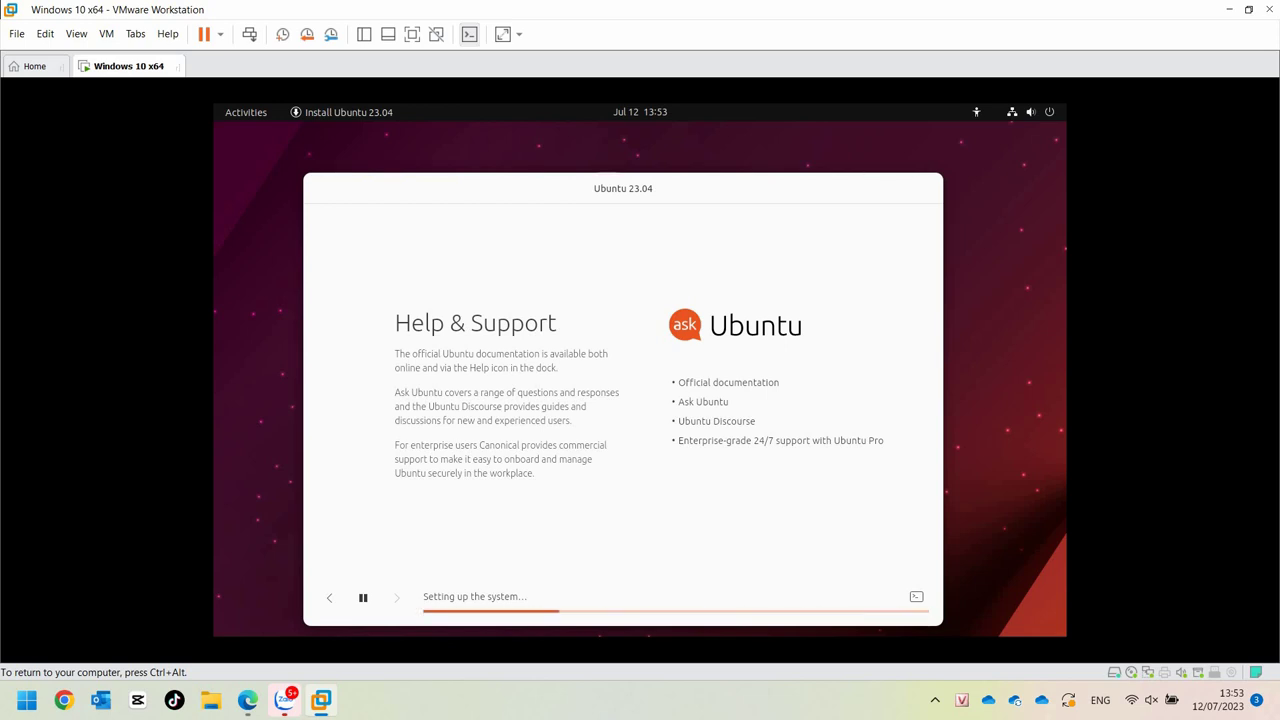
- Show the installer's progress log while Ubuntu 23.04 installs to completion
click(916, 596)
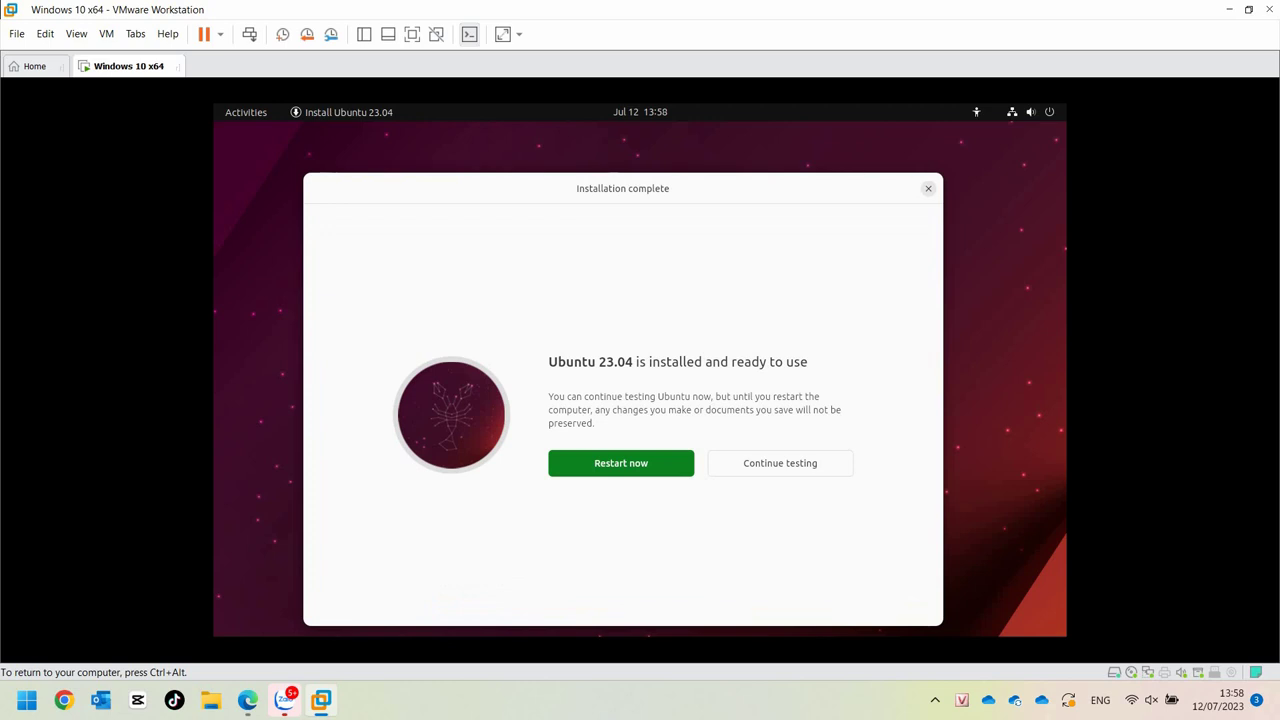
- Keep testing Ubuntu and try logging out of the live session from the system menu
click(780, 463)
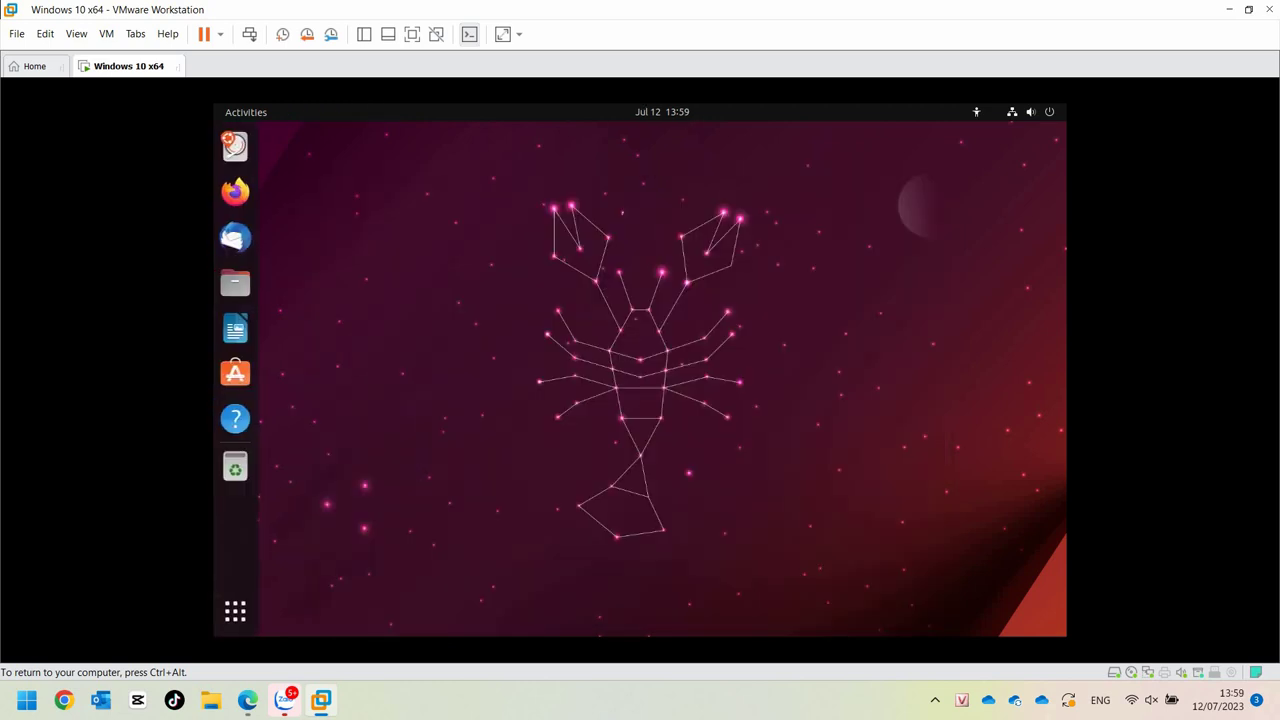
click(236, 612)
click(1030, 112)
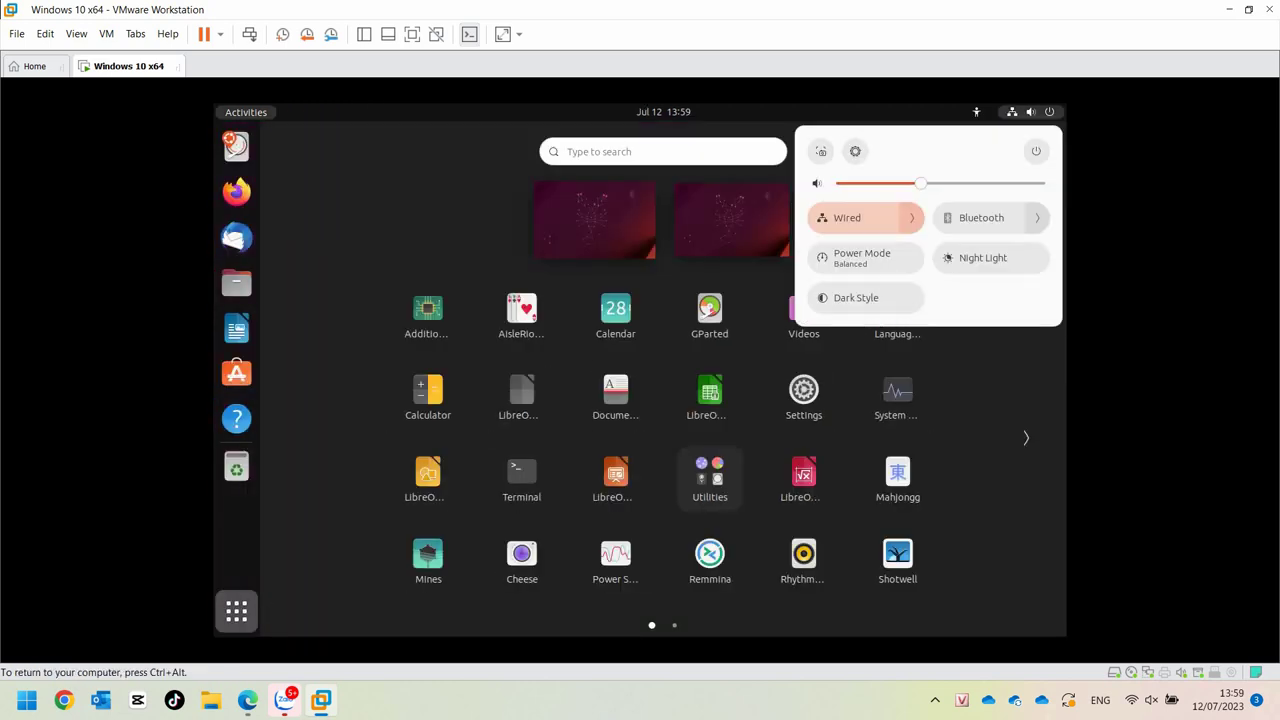
key(Return)
key(Down)
key(Down)
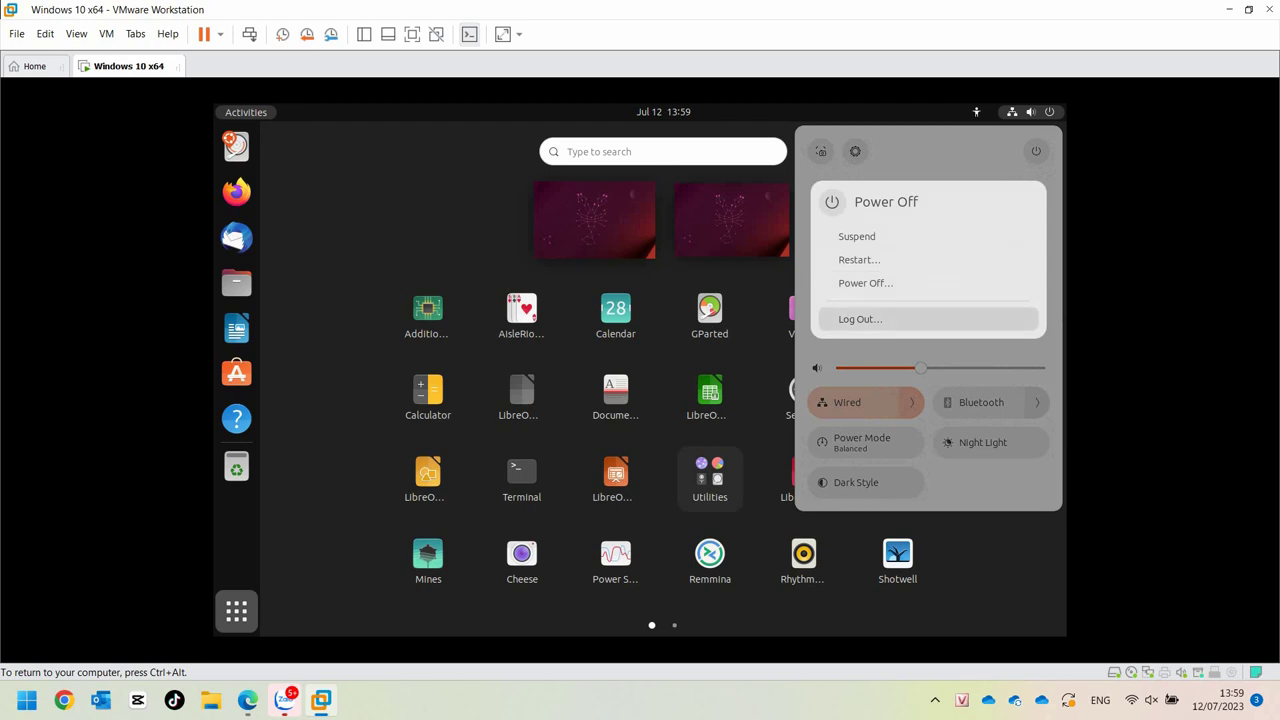
key(Return)
key(Escape)
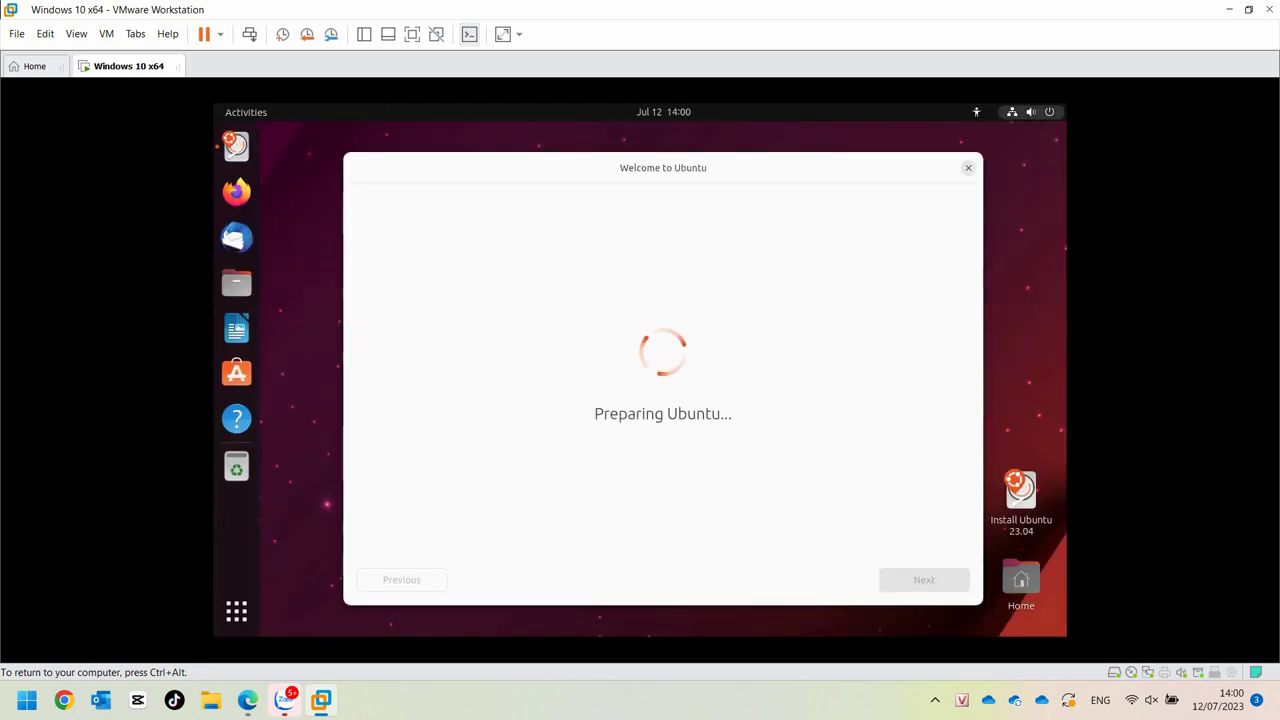
click(1030, 112)
click(1030, 112)
- Restart Ubuntu from the system menu's power options and confirm
click(1030, 111)
click(1034, 149)
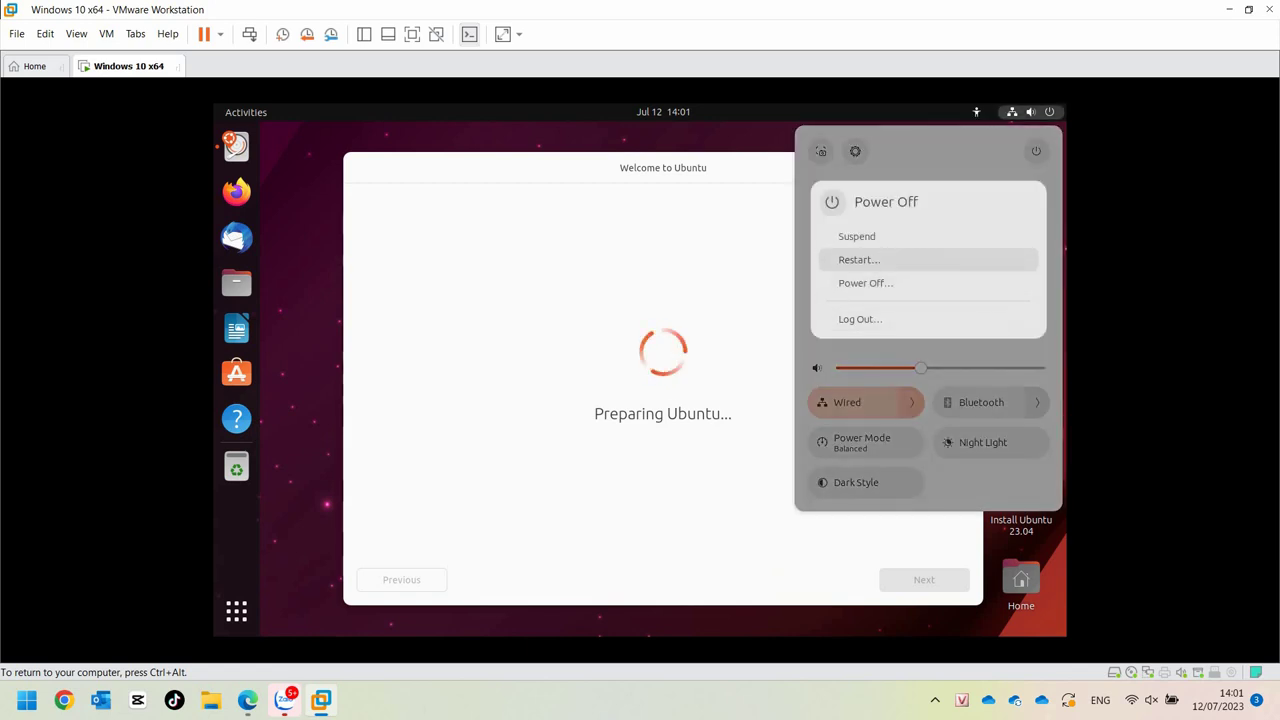
click(926, 283)
key(Tab)
key(Return)
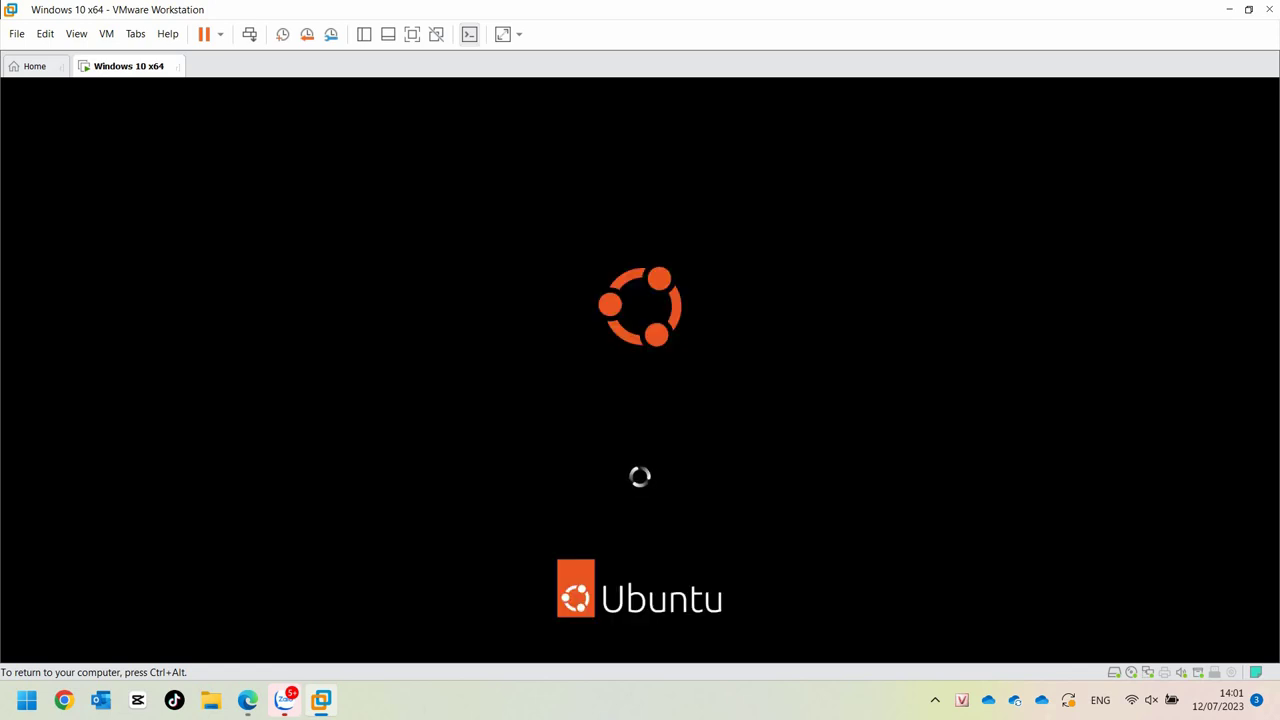
- Get past the remove-media prompt, power the VM on and boot Windows Boot Manager from GRUB
key(Return)
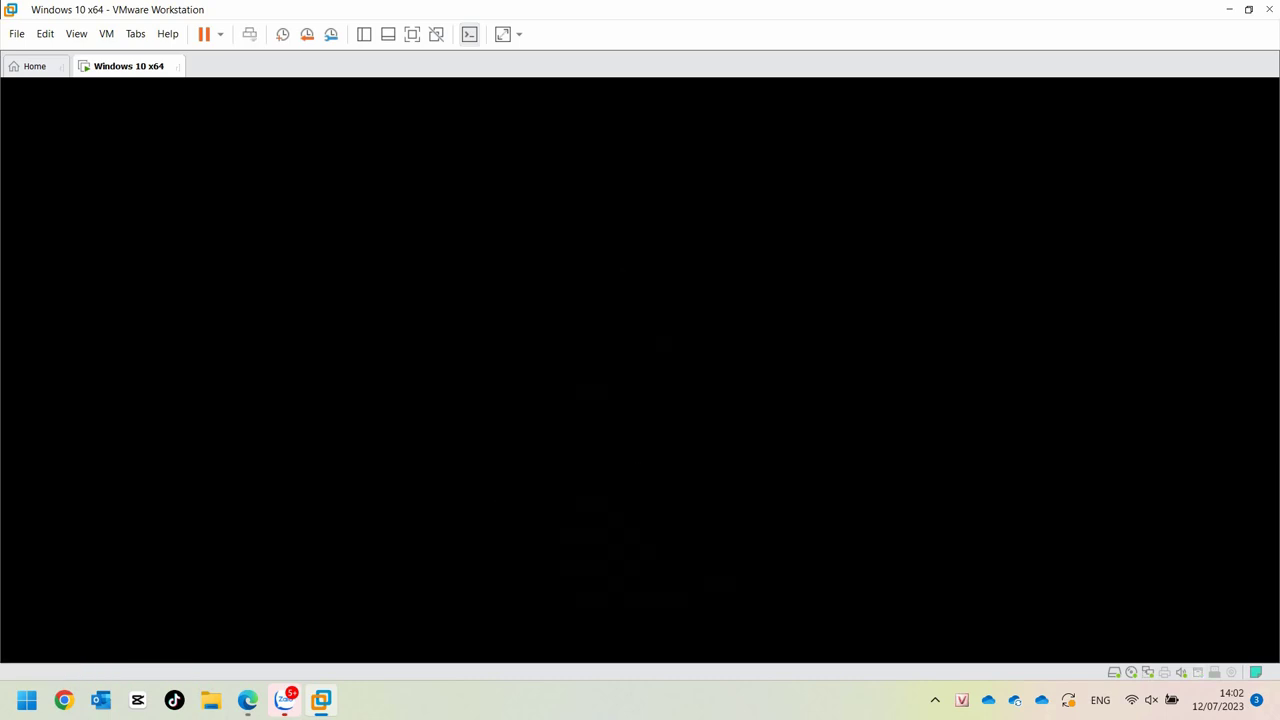
click(150, 126)
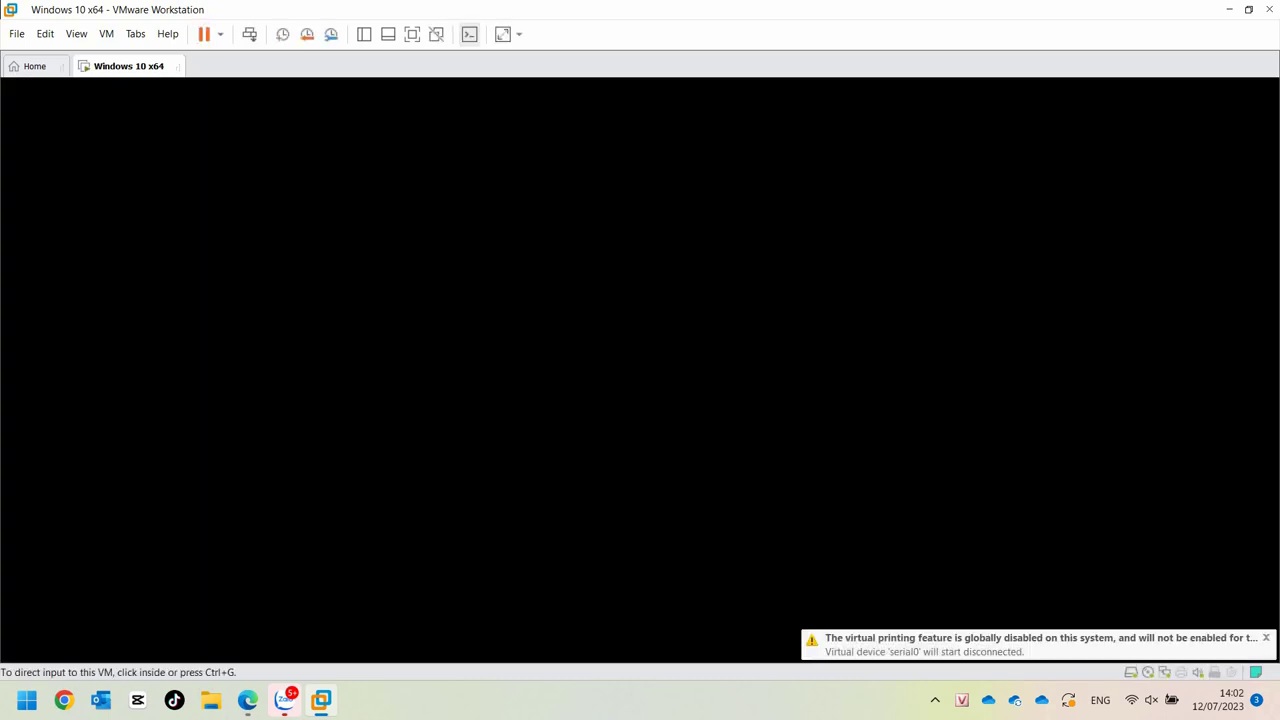
key(ctrl+g)
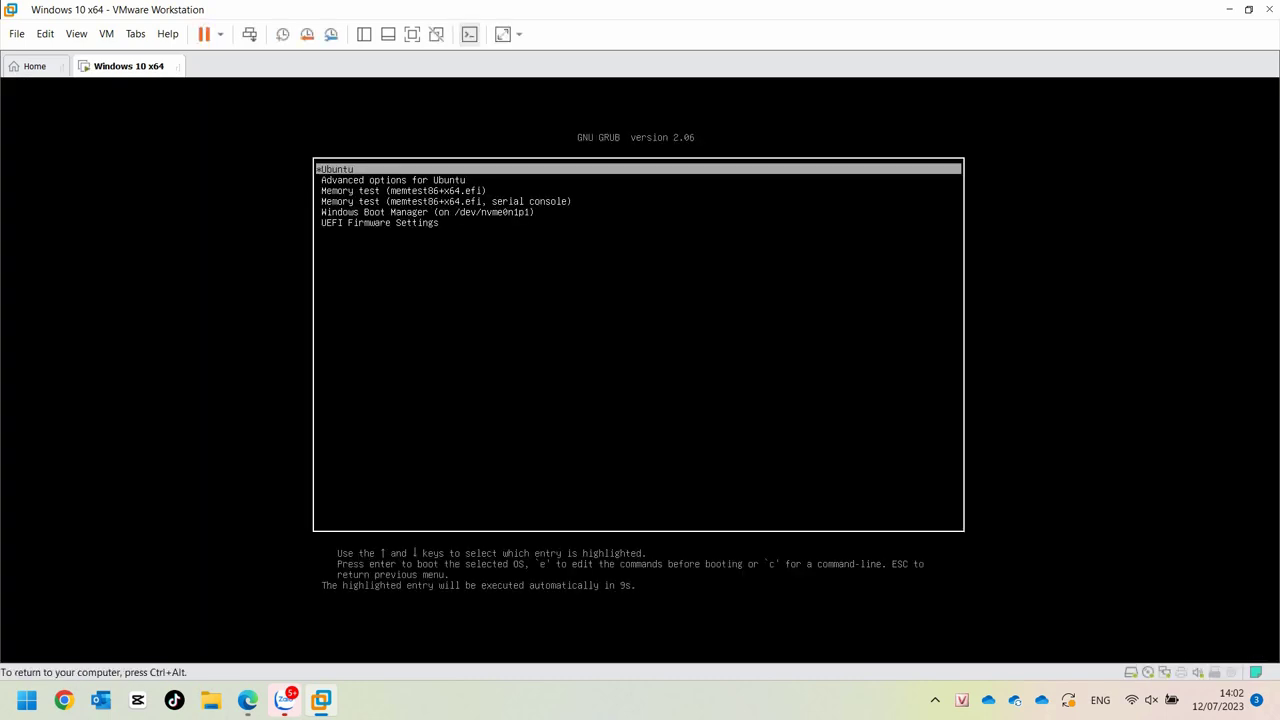
key(Down)
key(Down)
key(Down)
key(Down)
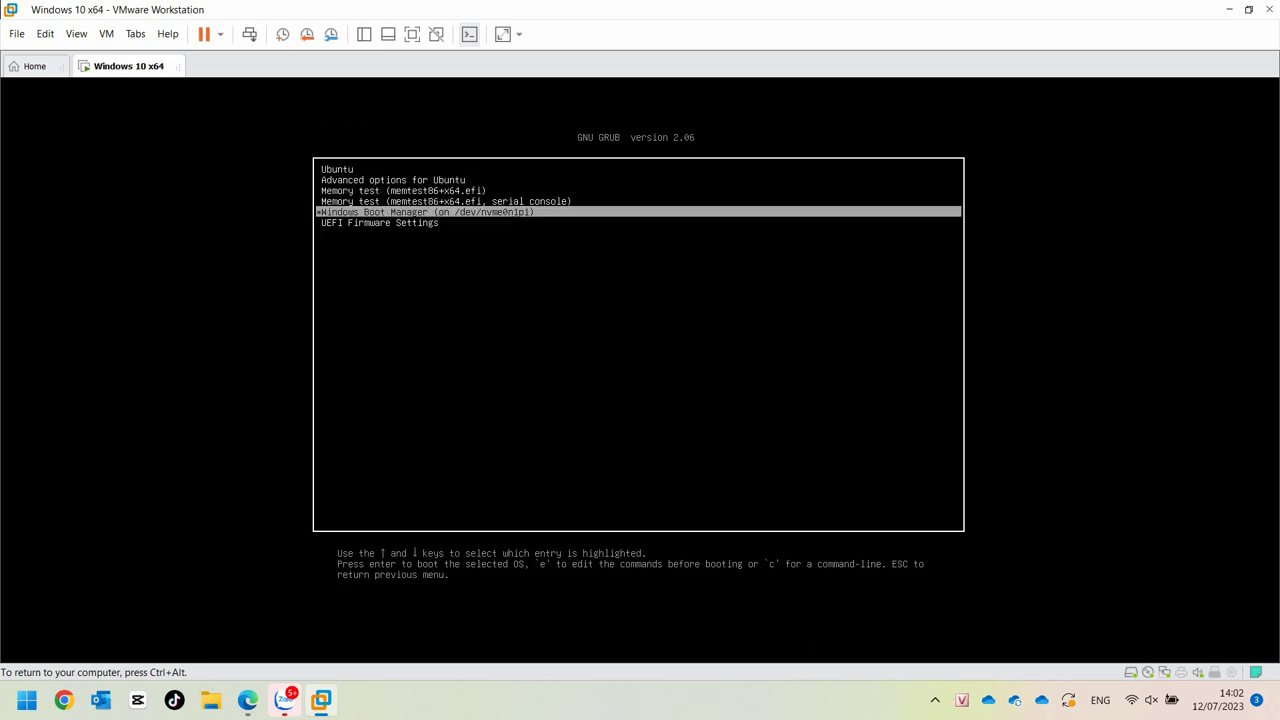
key(Return)
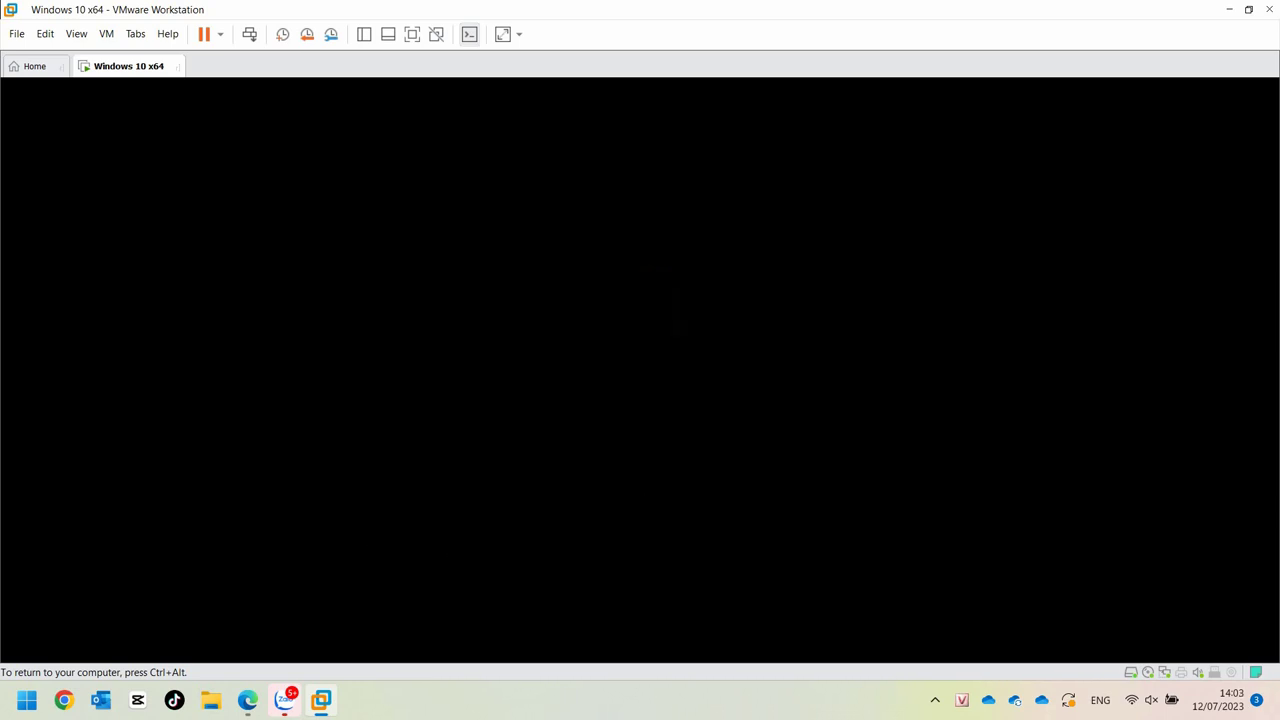
key(Down)
key(Down)
key(Down)
key(Down)
key(Return)
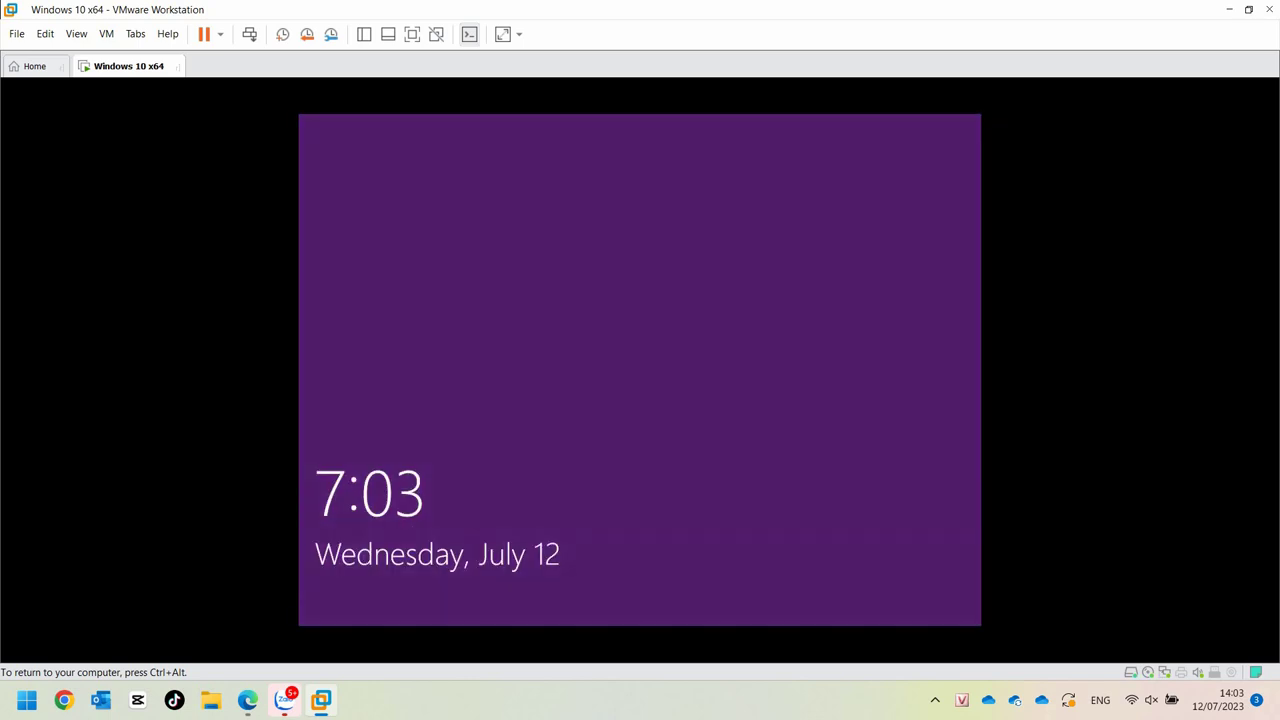
- Sign in to Windows and restart it from the Start menu's power options
key(Return)
key(Return)
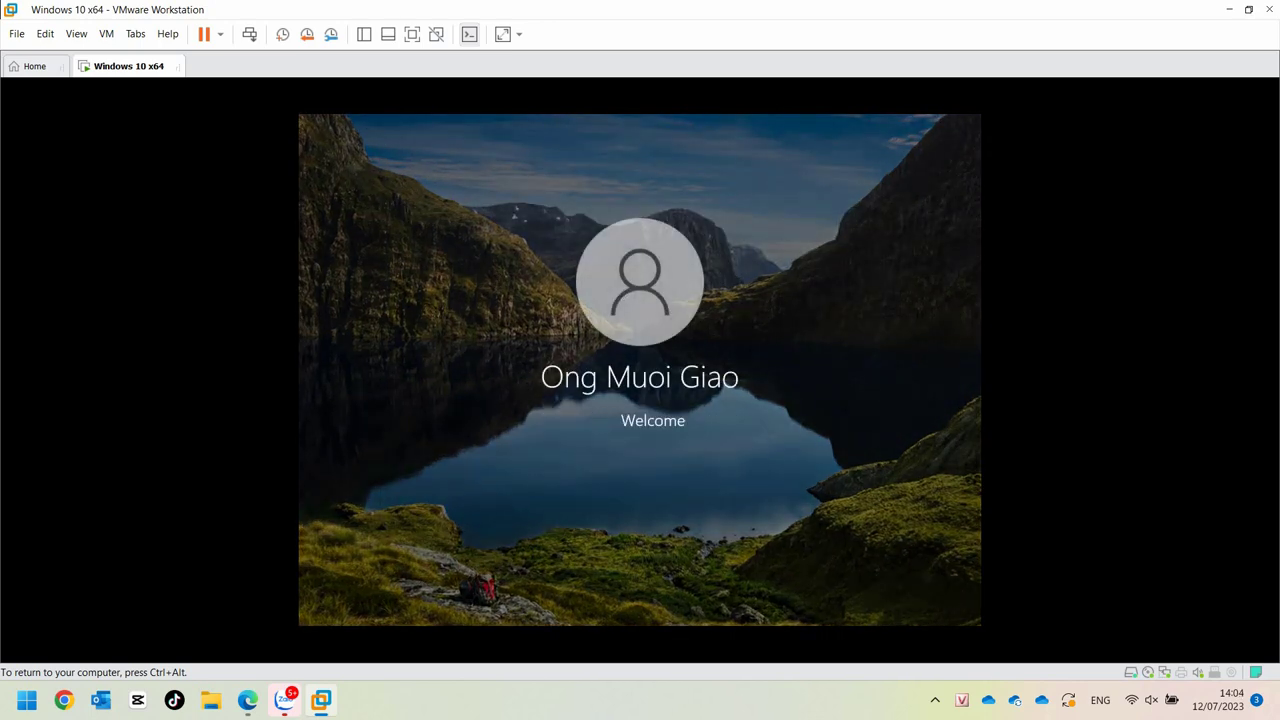
click(314, 612)
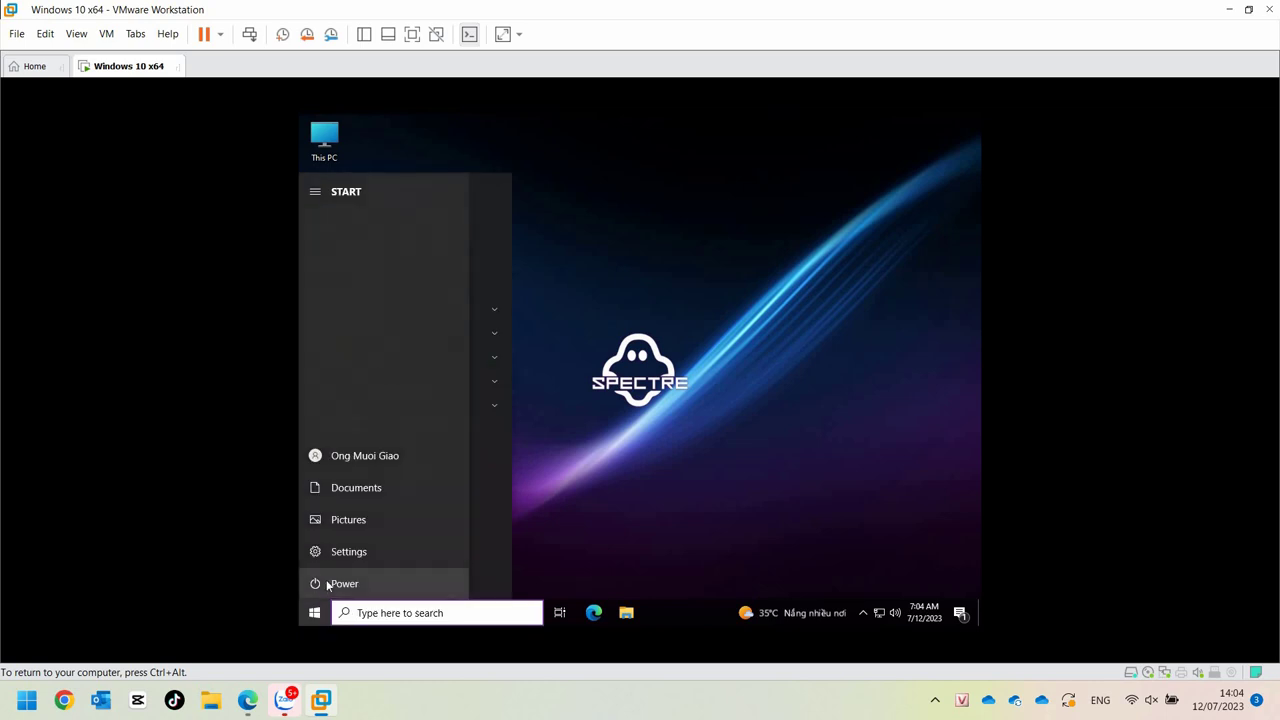
click(367, 583)
click(366, 549)
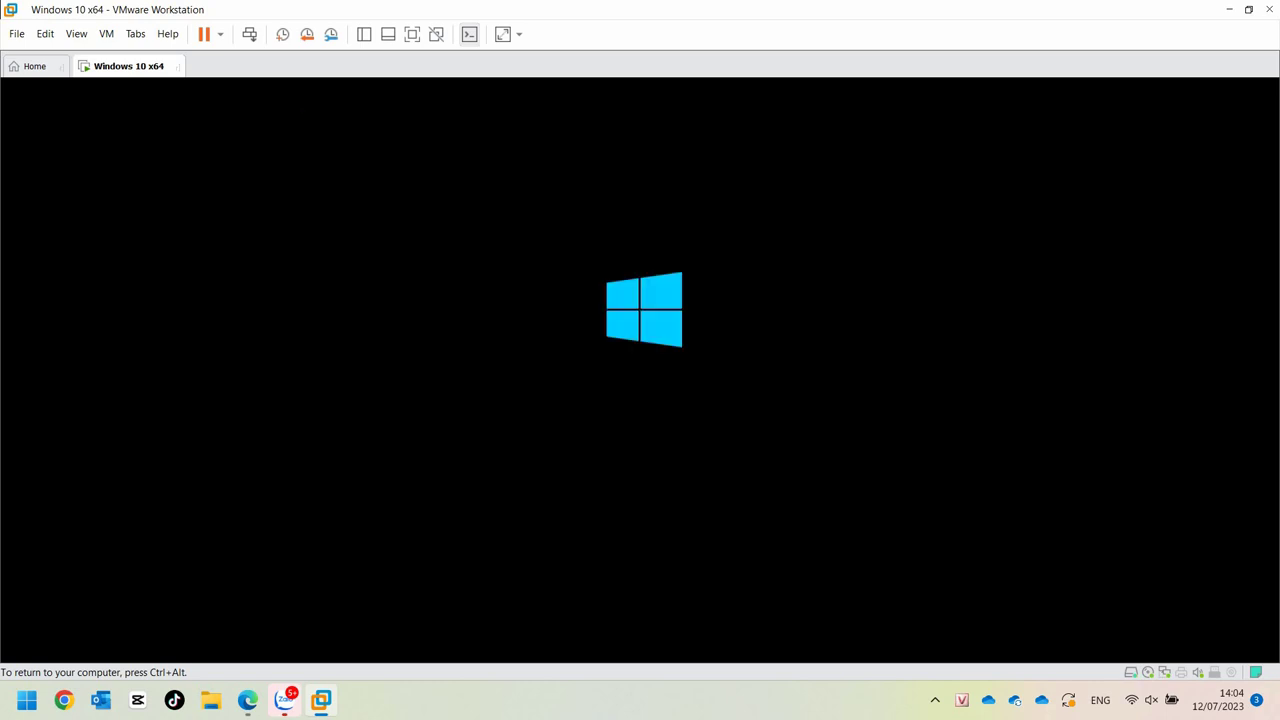
- Shut Windows down from the sign-in screen so the VM boots back into Ubuntu
key(ctrl+alt)
click(220, 34)
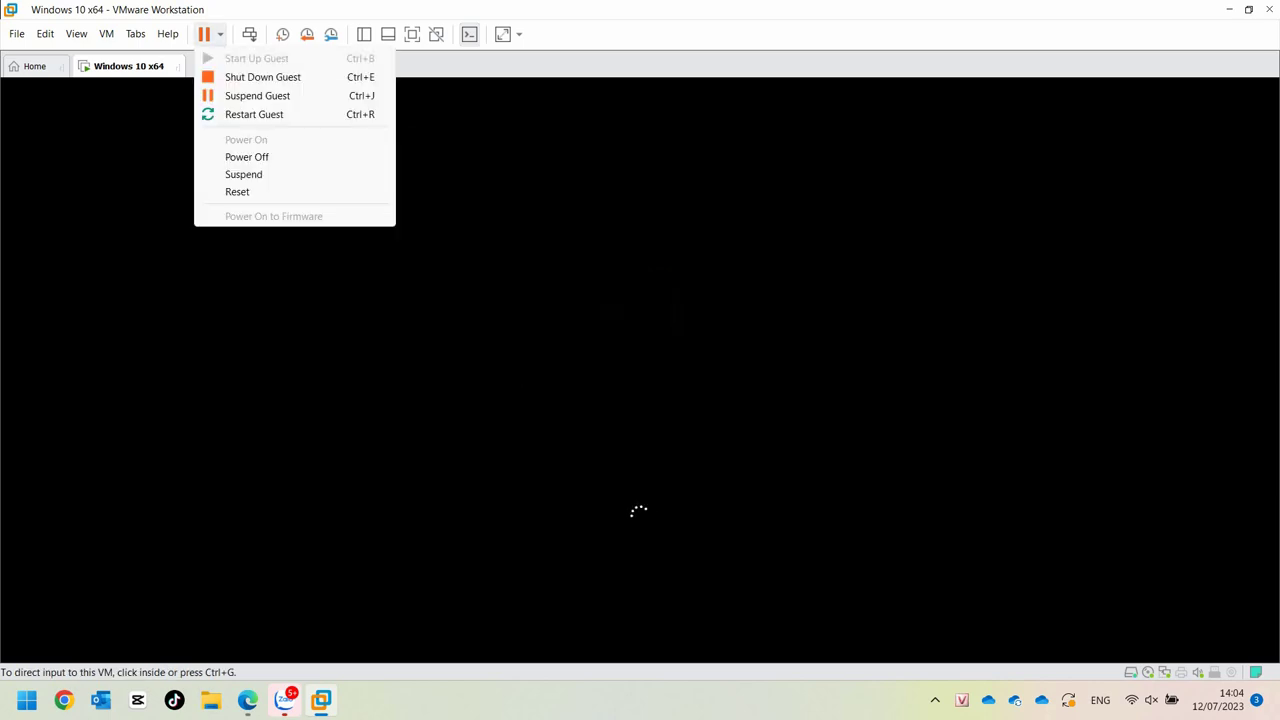
click(640, 400)
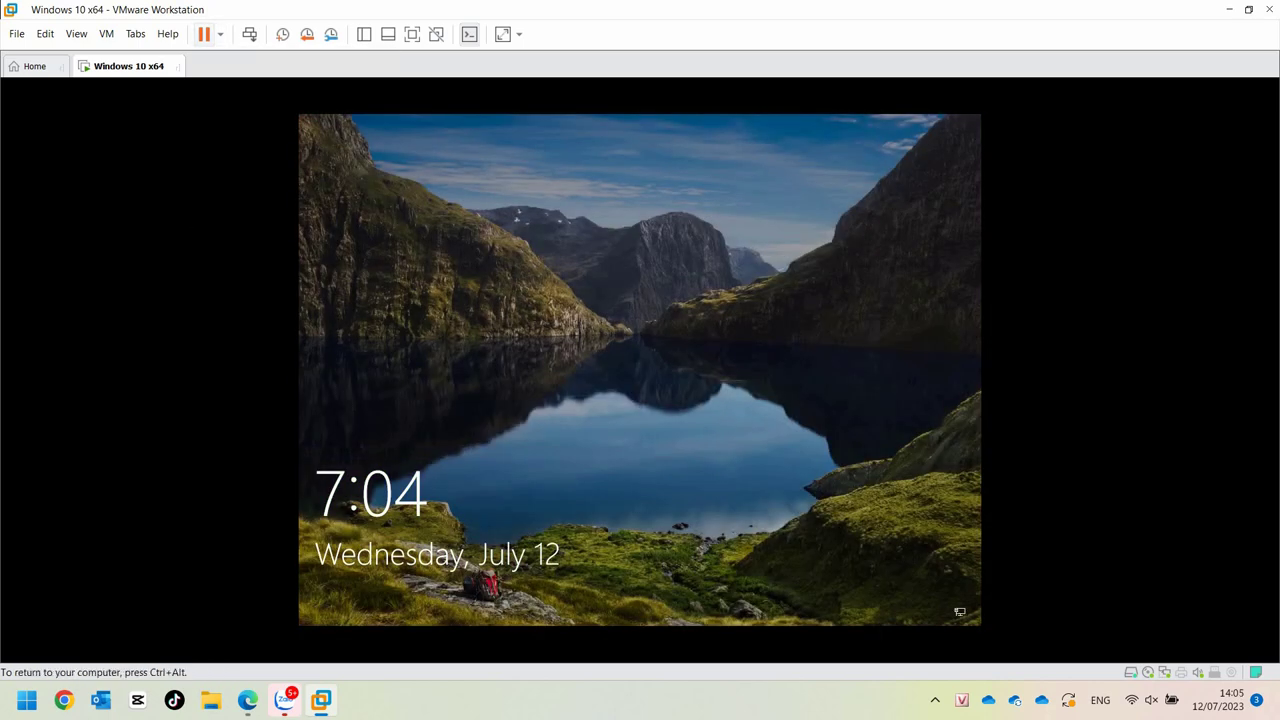
click(960, 610)
click(925, 563)
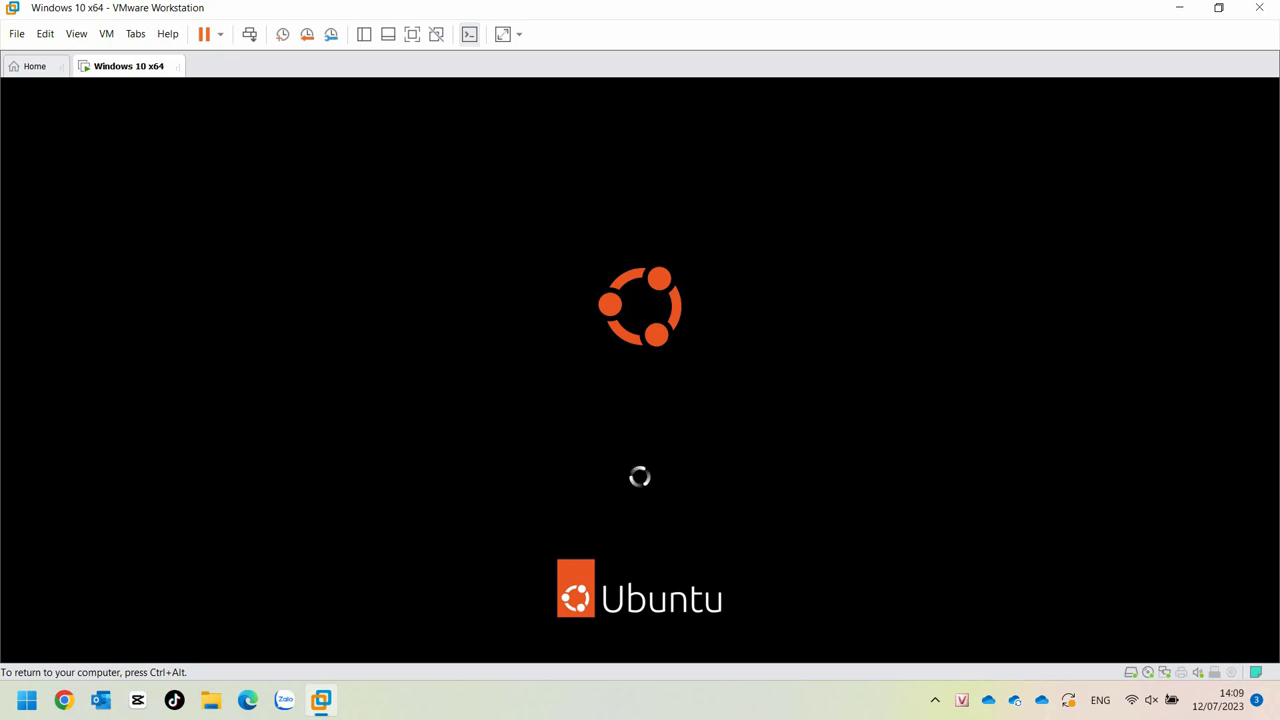
- Log in to the installed Ubuntu as the user with the account password
key(ctrl+alt)
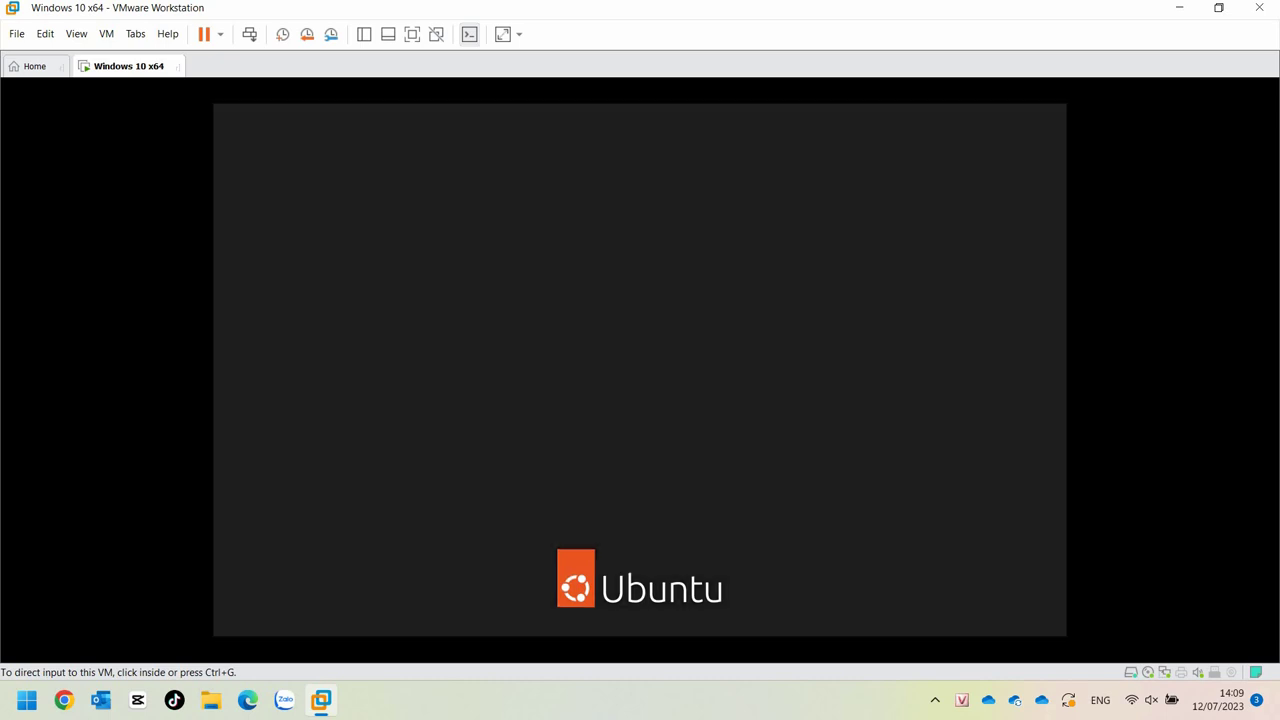
key(ctrl+g)
key(Return)
text(****)
key(Return)
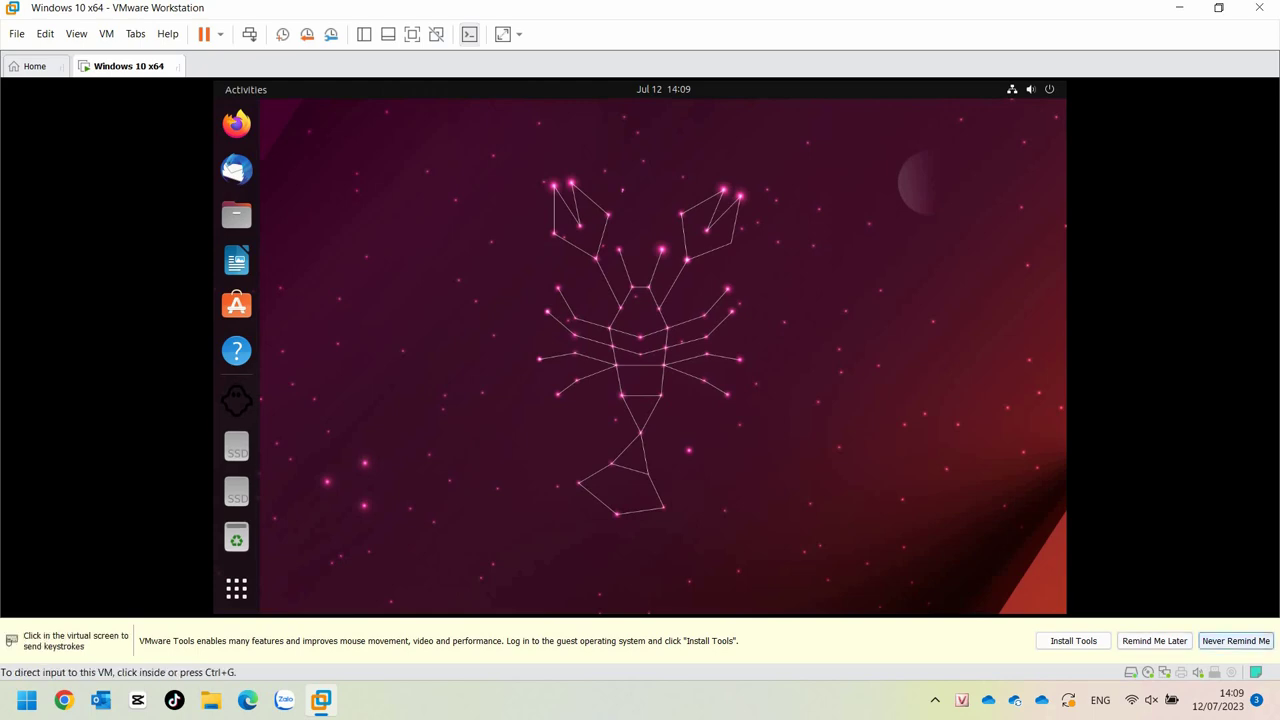
- Close the Ubuntu Welcome window and bring up the system menu for powering off
click(233, 490)
key(Return)
key(alt+F4)
key(super+s)
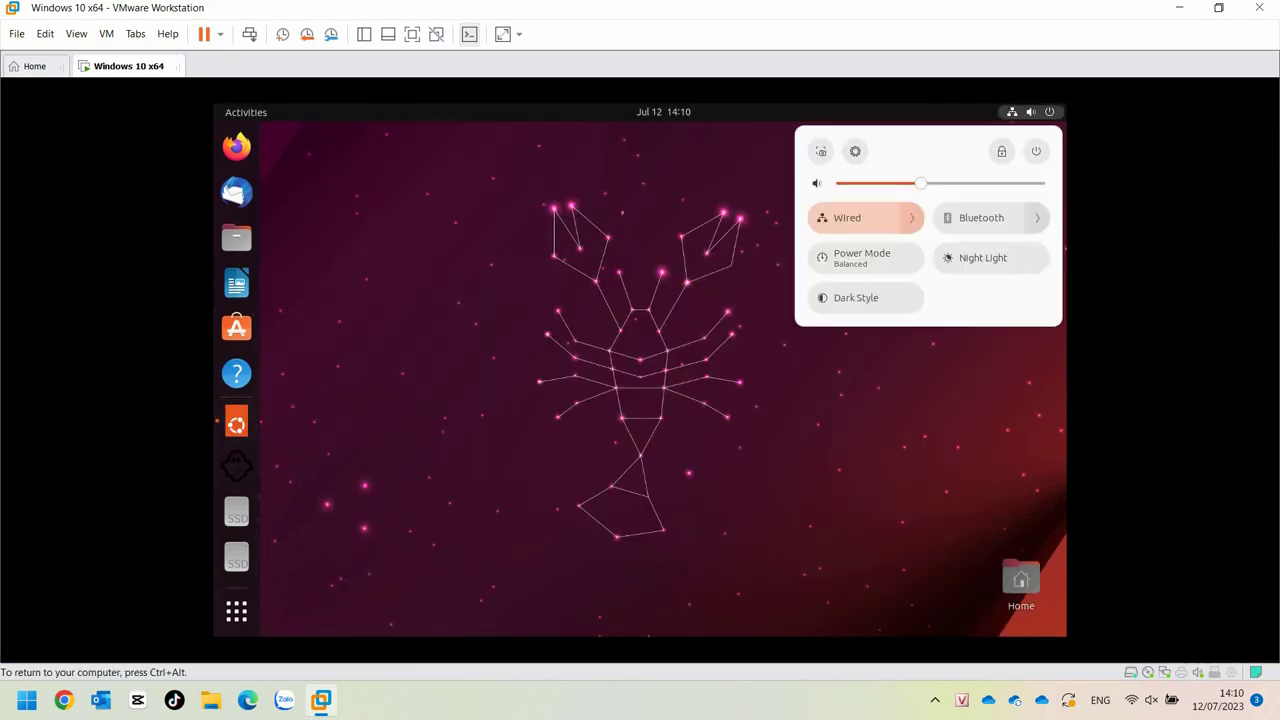